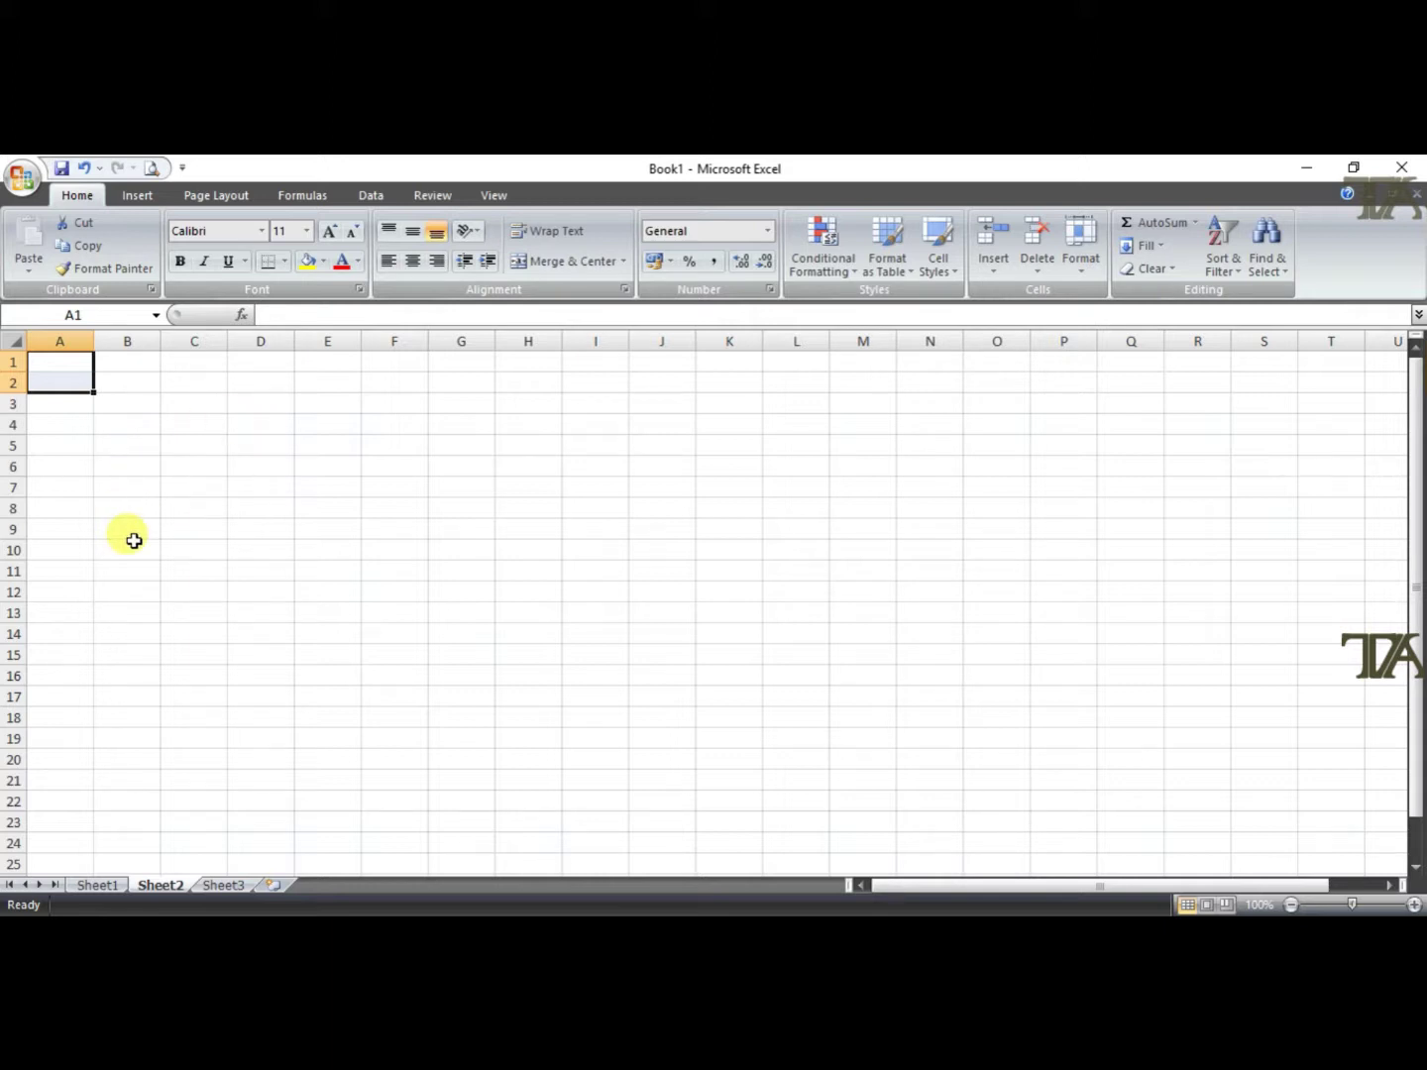
Enter the titles XYZ INTERNATIONAL SCHOOL in A1 and MARK STATEMENT in A2
click(58, 367)
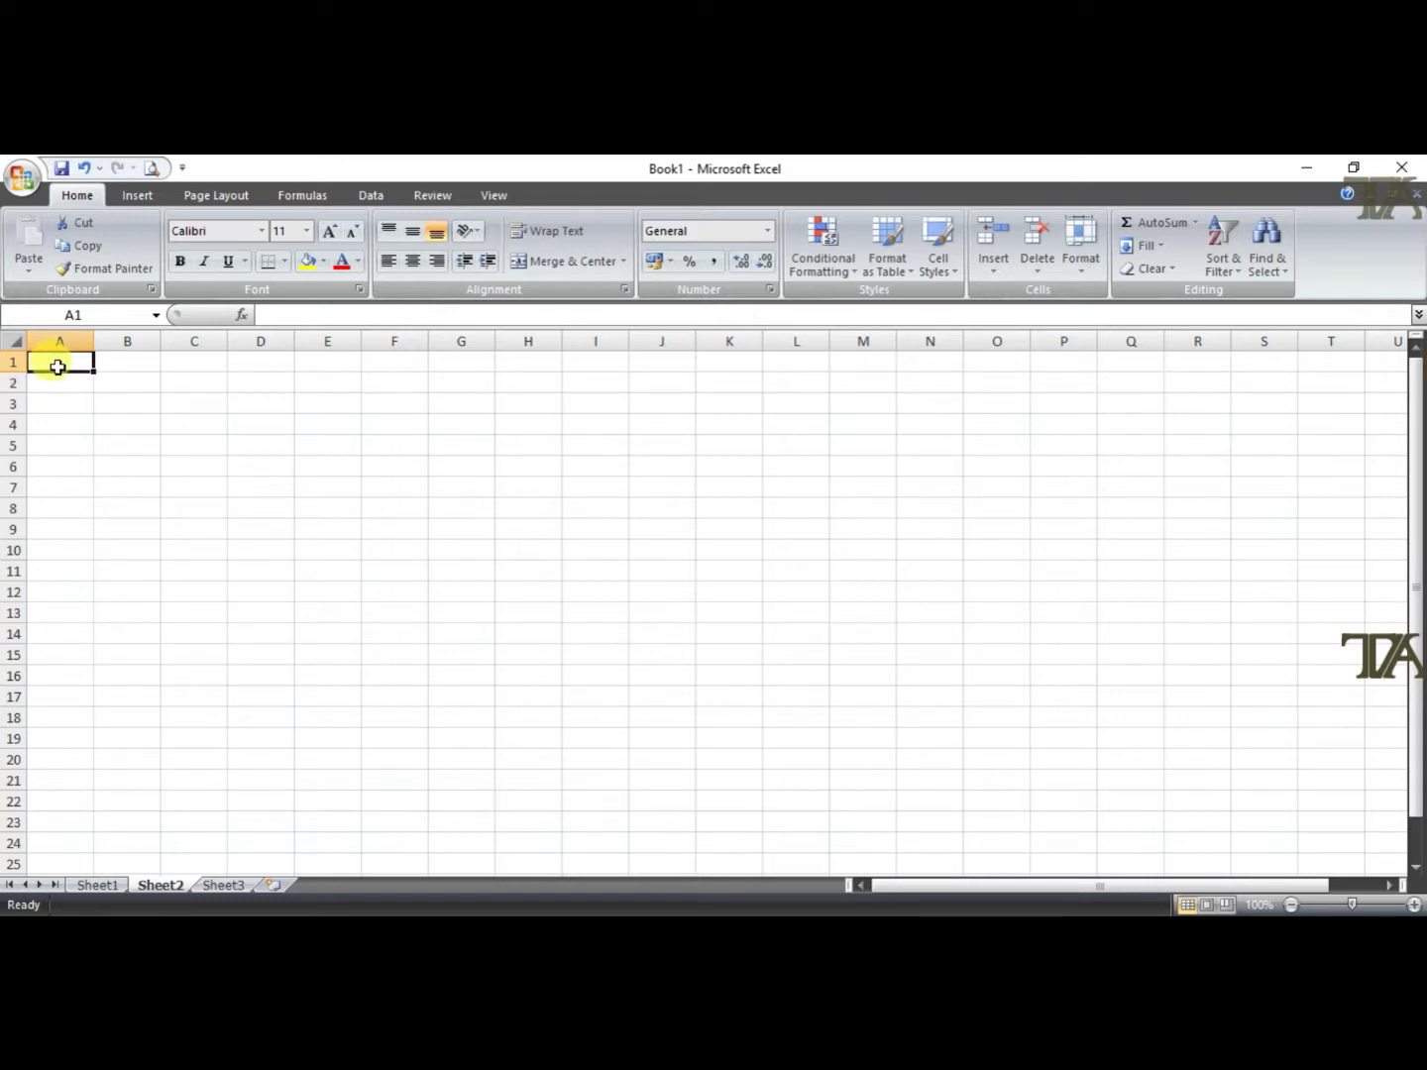
text(XYZ INTERNATIO)
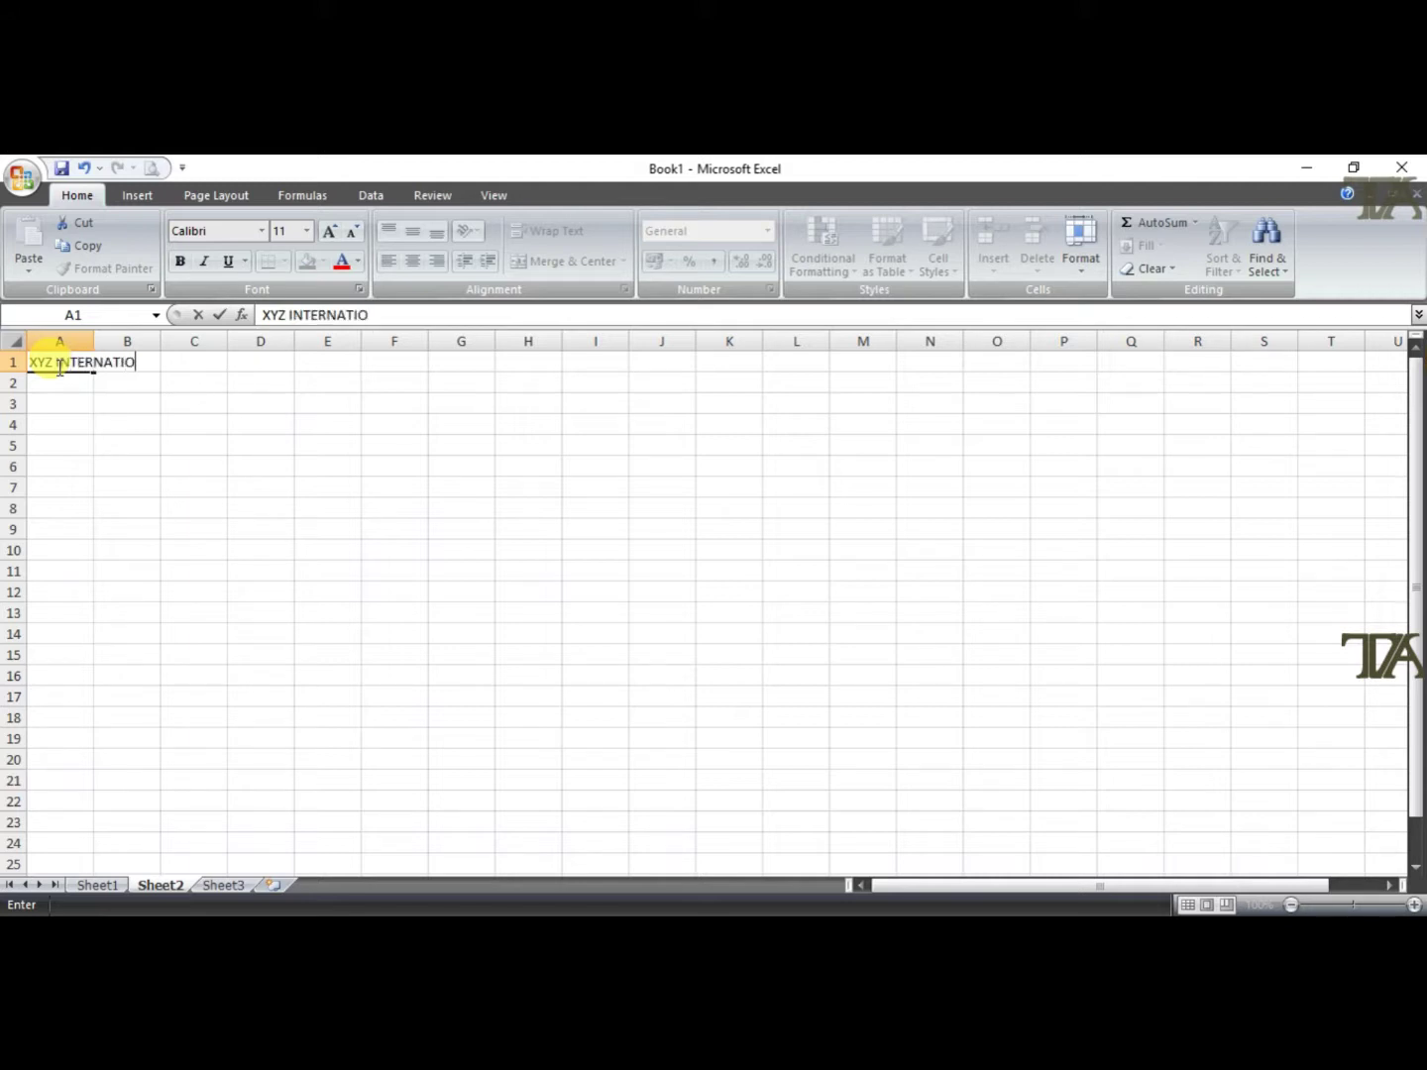
text(NAL SCHOOL')
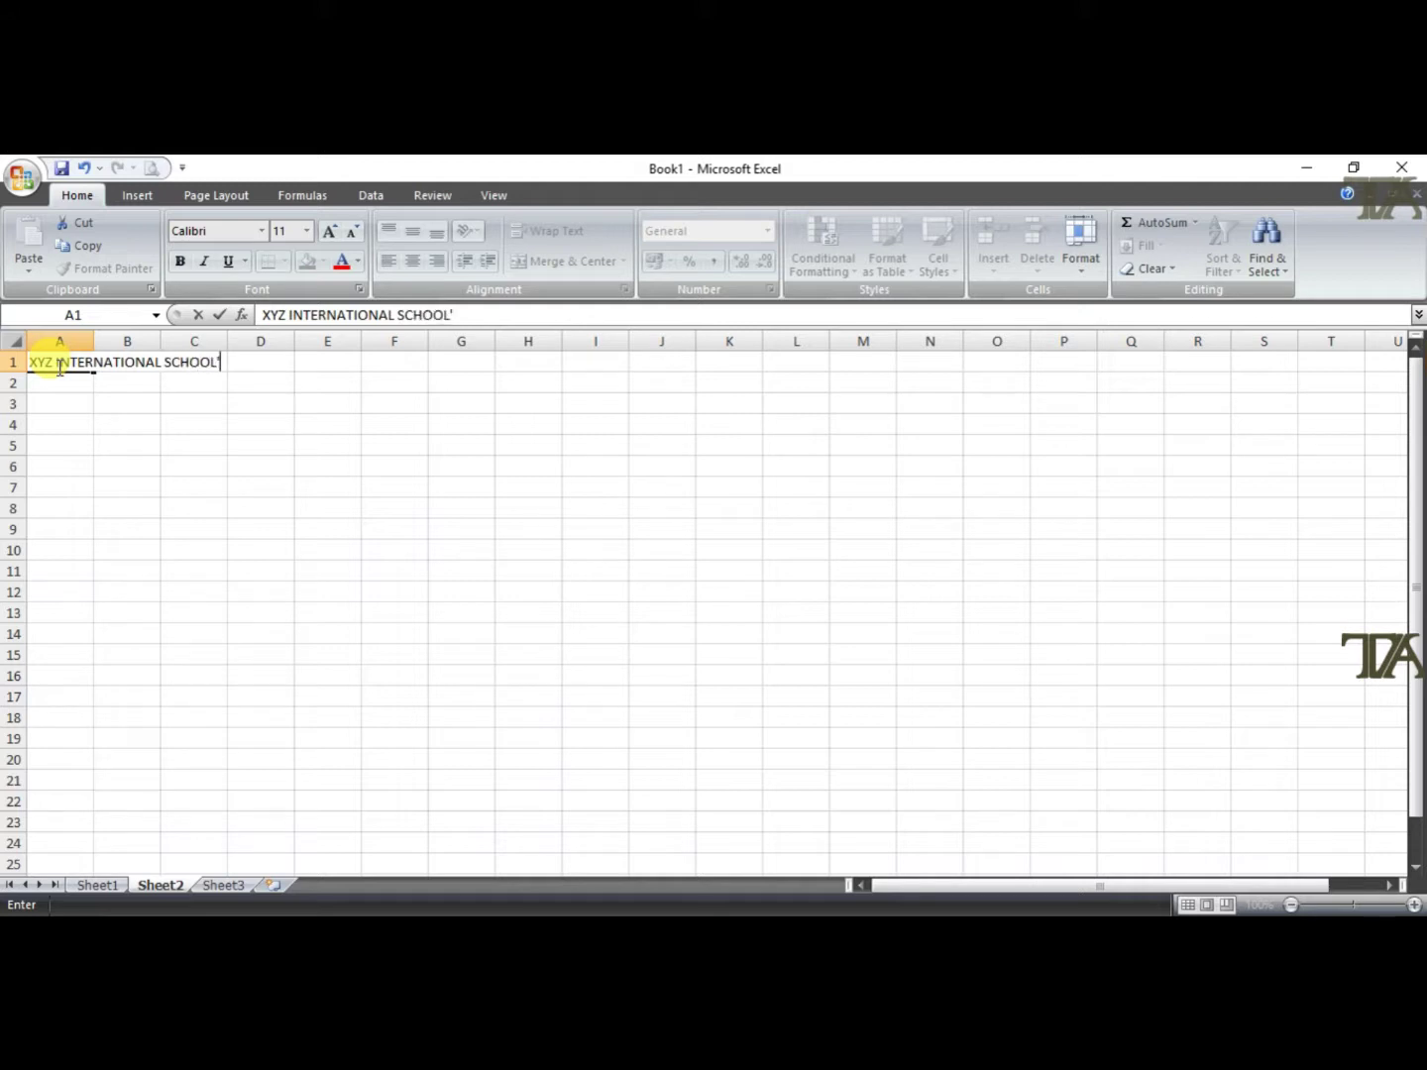
key(BackSpace)
key(Return)
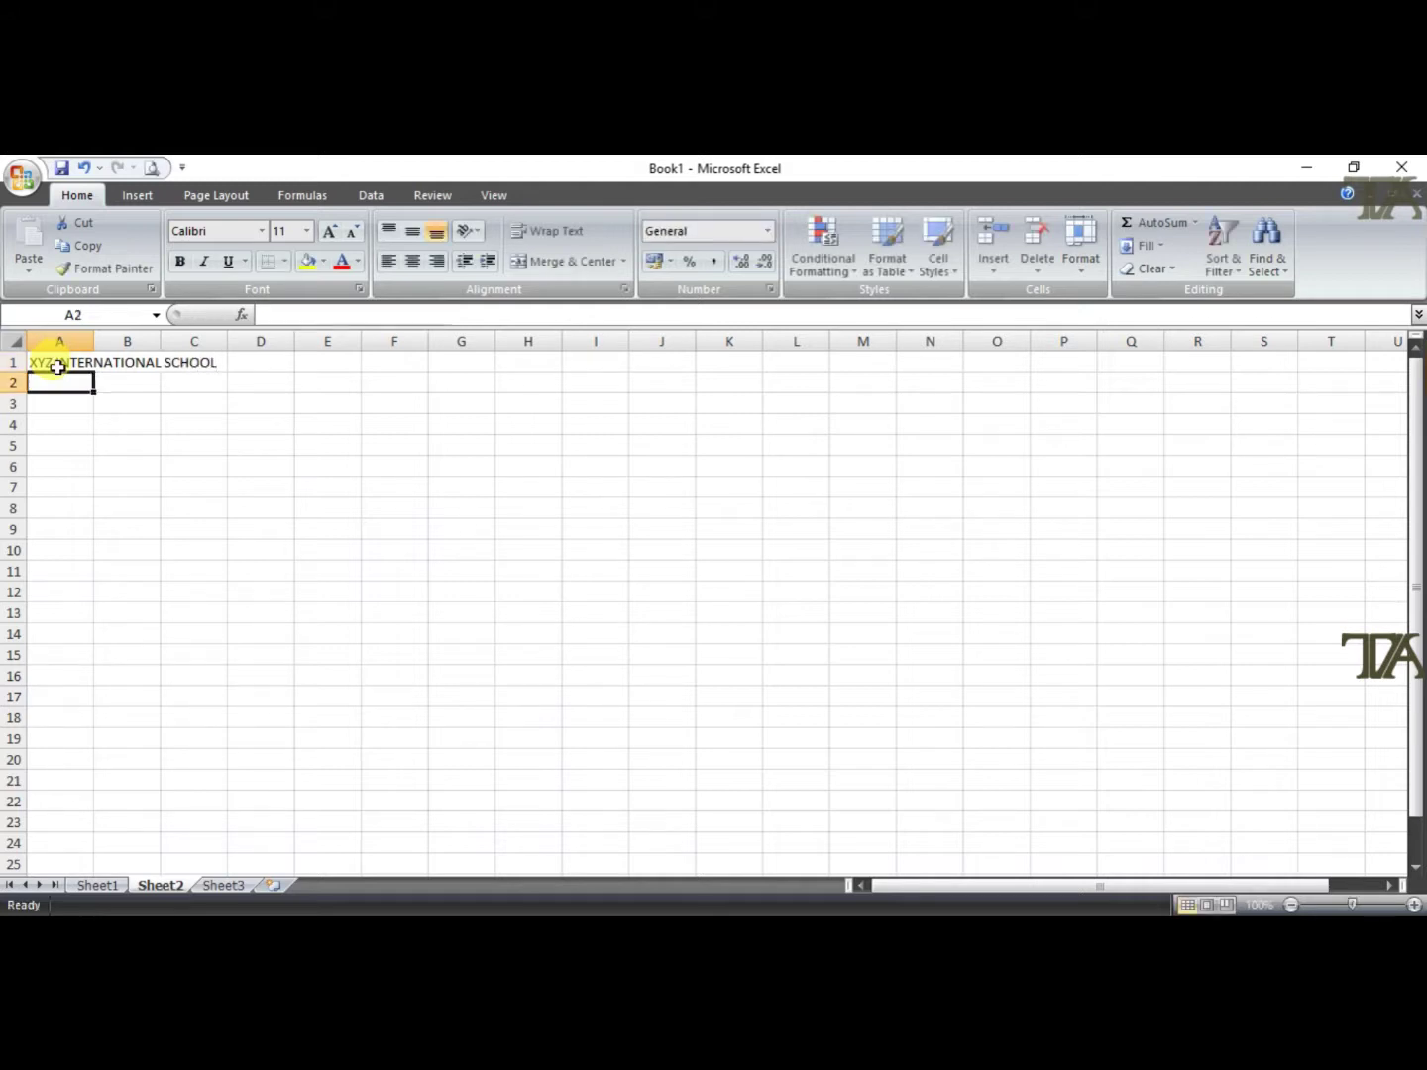
text(MARK STATEMENT)
key(Return)
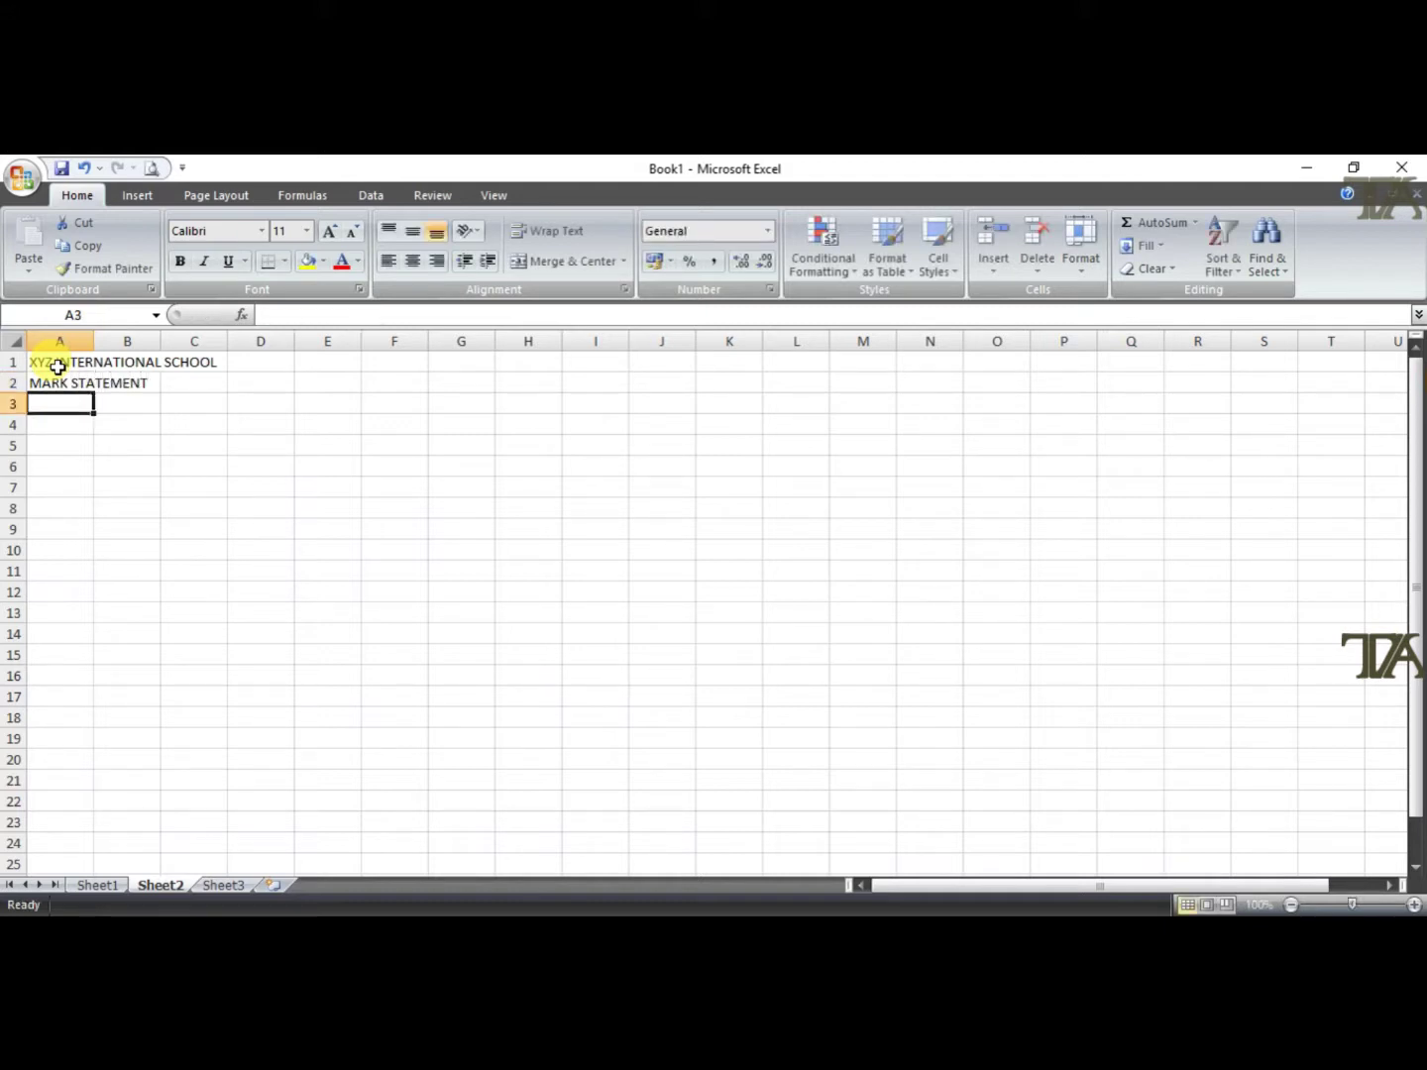
Type row-3 headers S.No, Name, Tam and Eng
text(S)
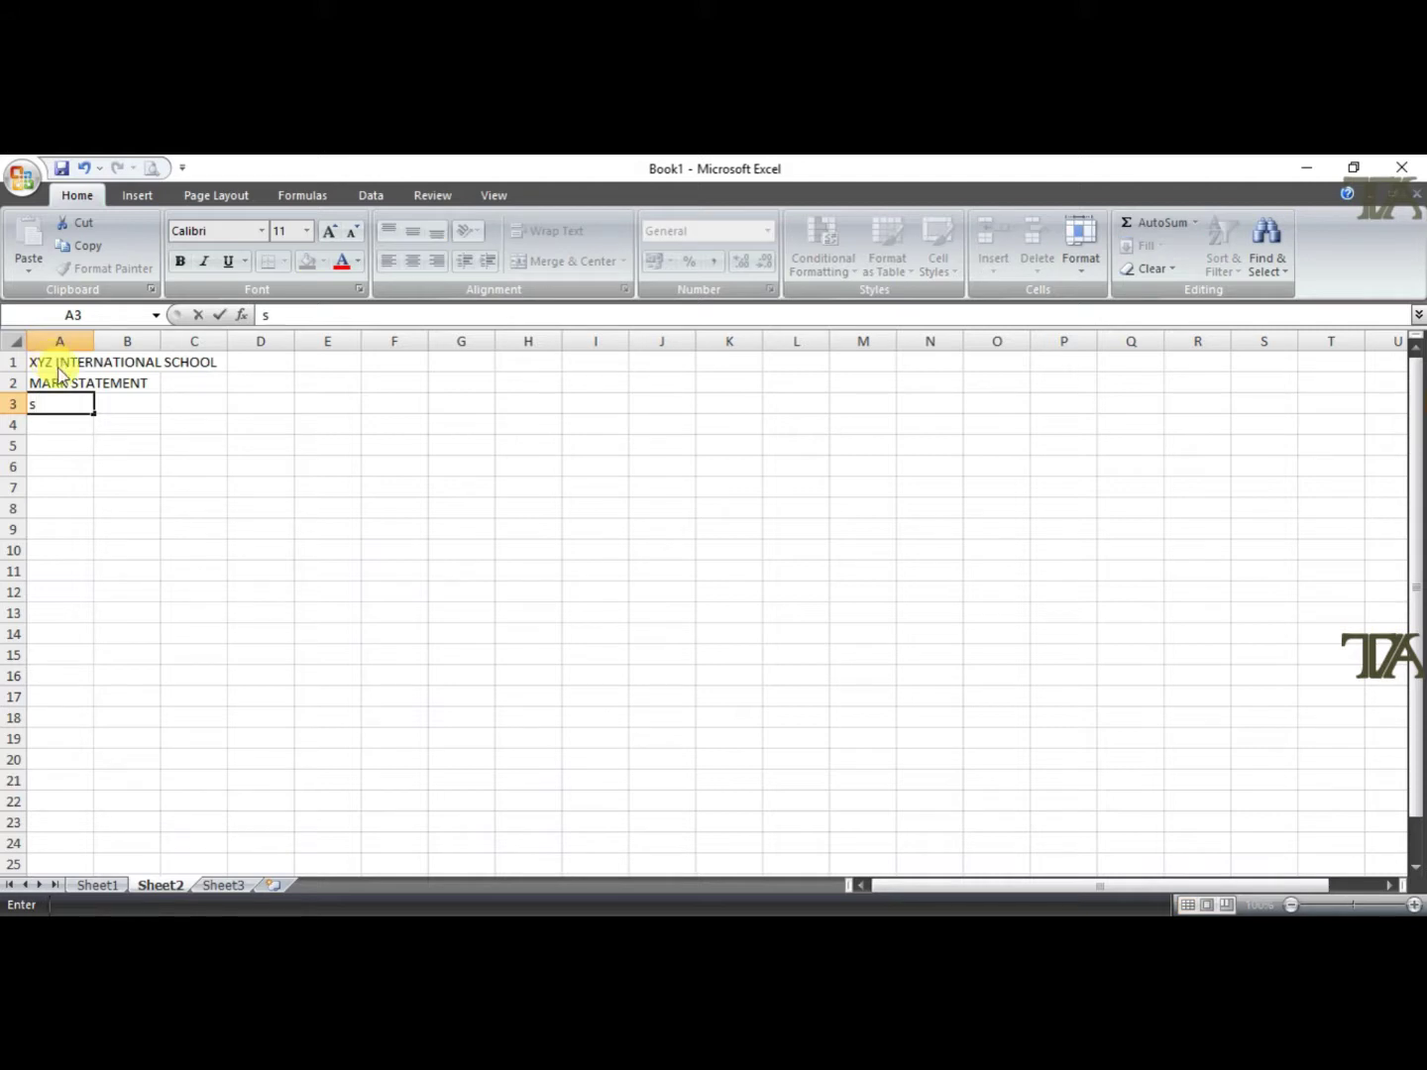
text(.nO)
key(BackSpace)
key(BackSpace)
text(No)
key(Tab)
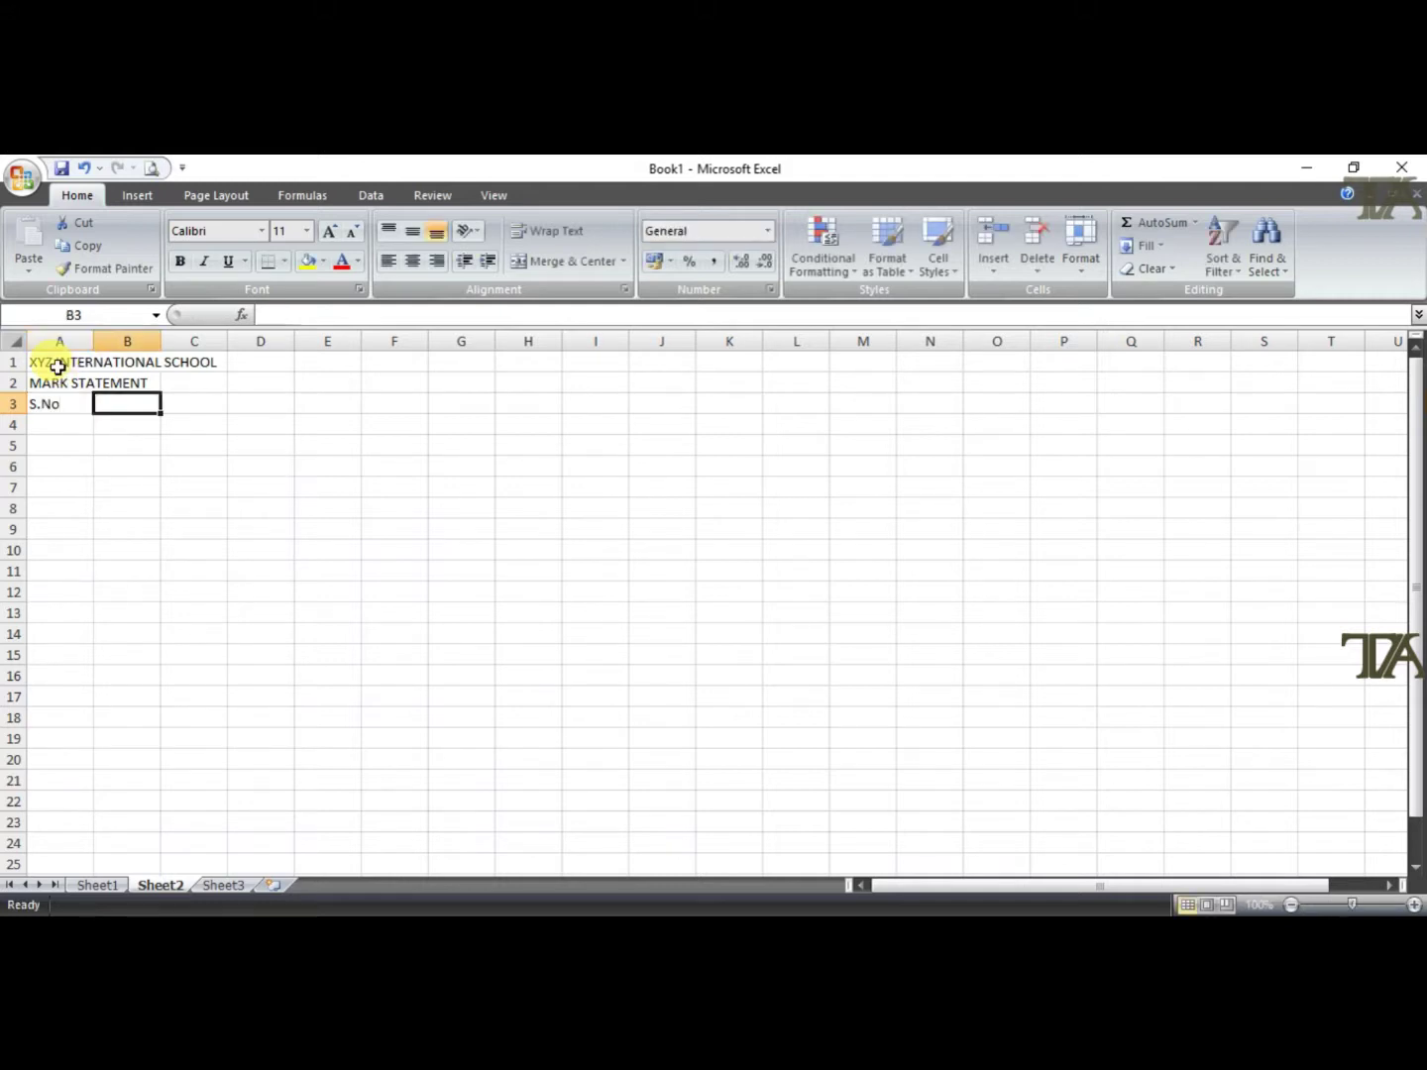
text(Name)
key(Tab)
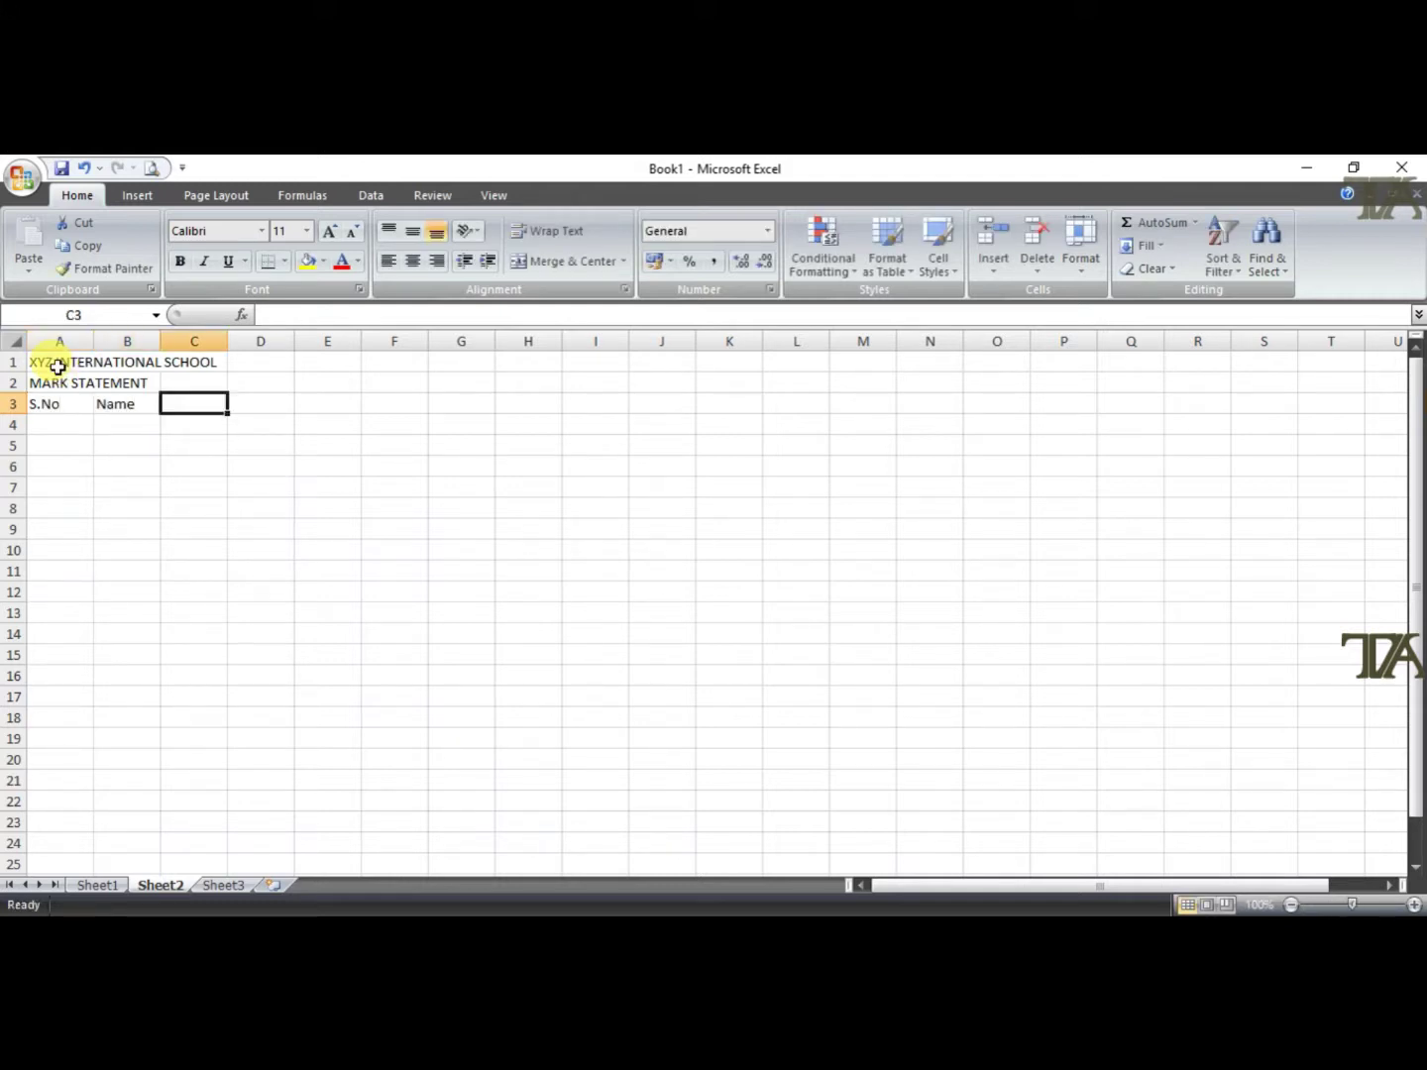
text(Tam)
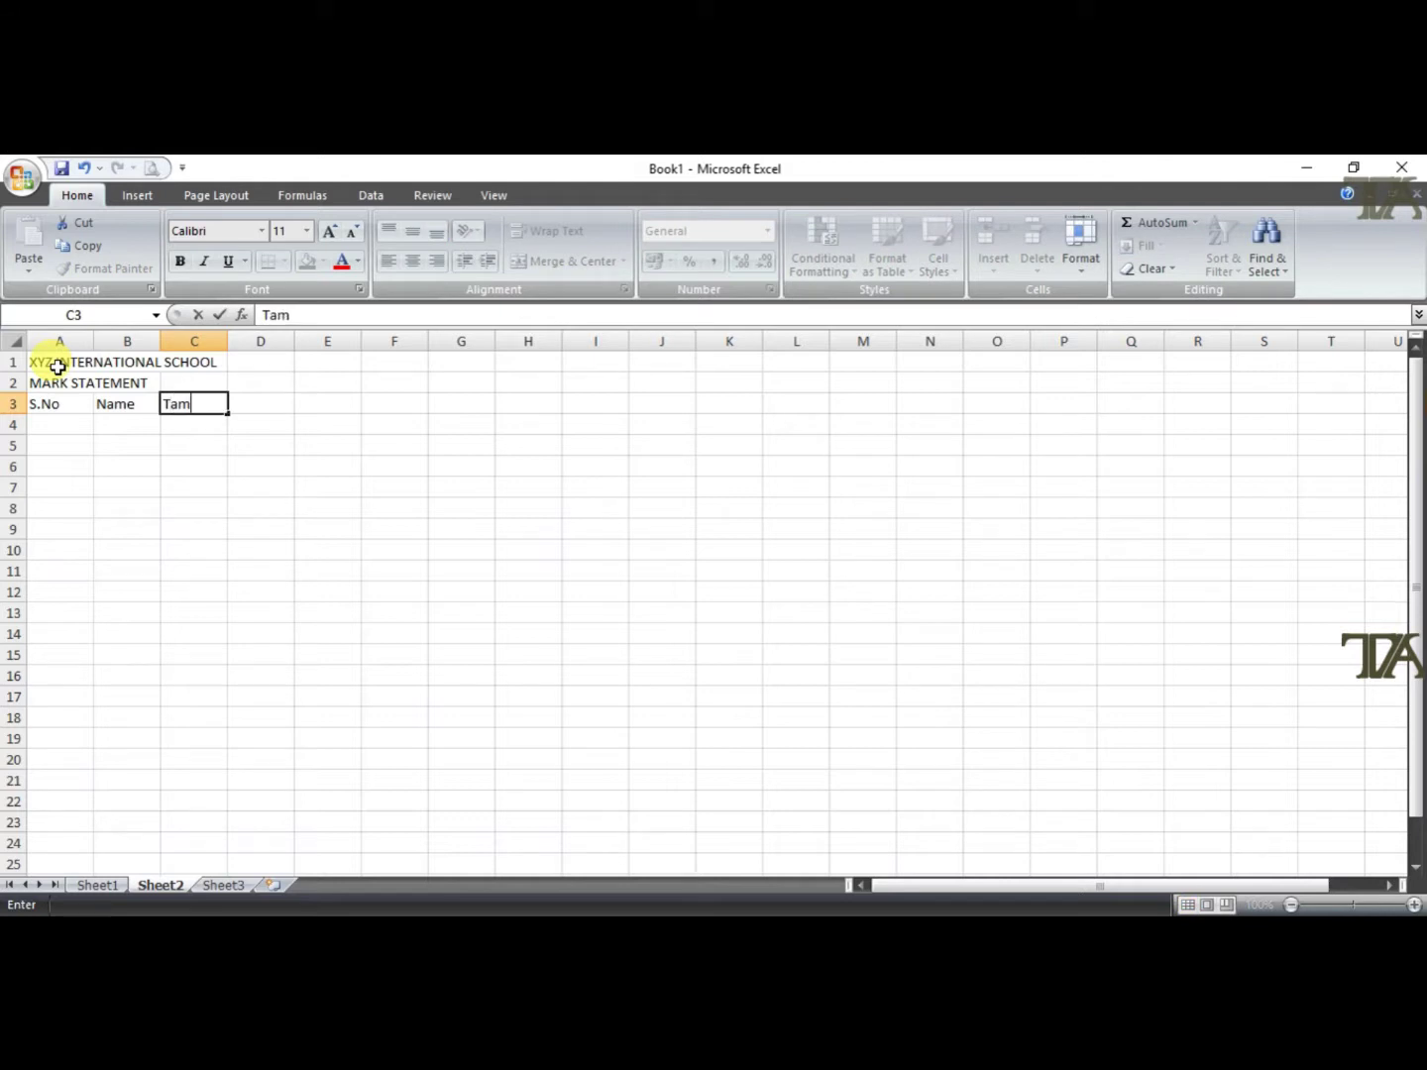
key(Tab)
text(Eng)
key(Tab)
Continue the row-3 headers with Mat, Sci, SS, Total, Per and Grade
text(Mat)
key(Tab)
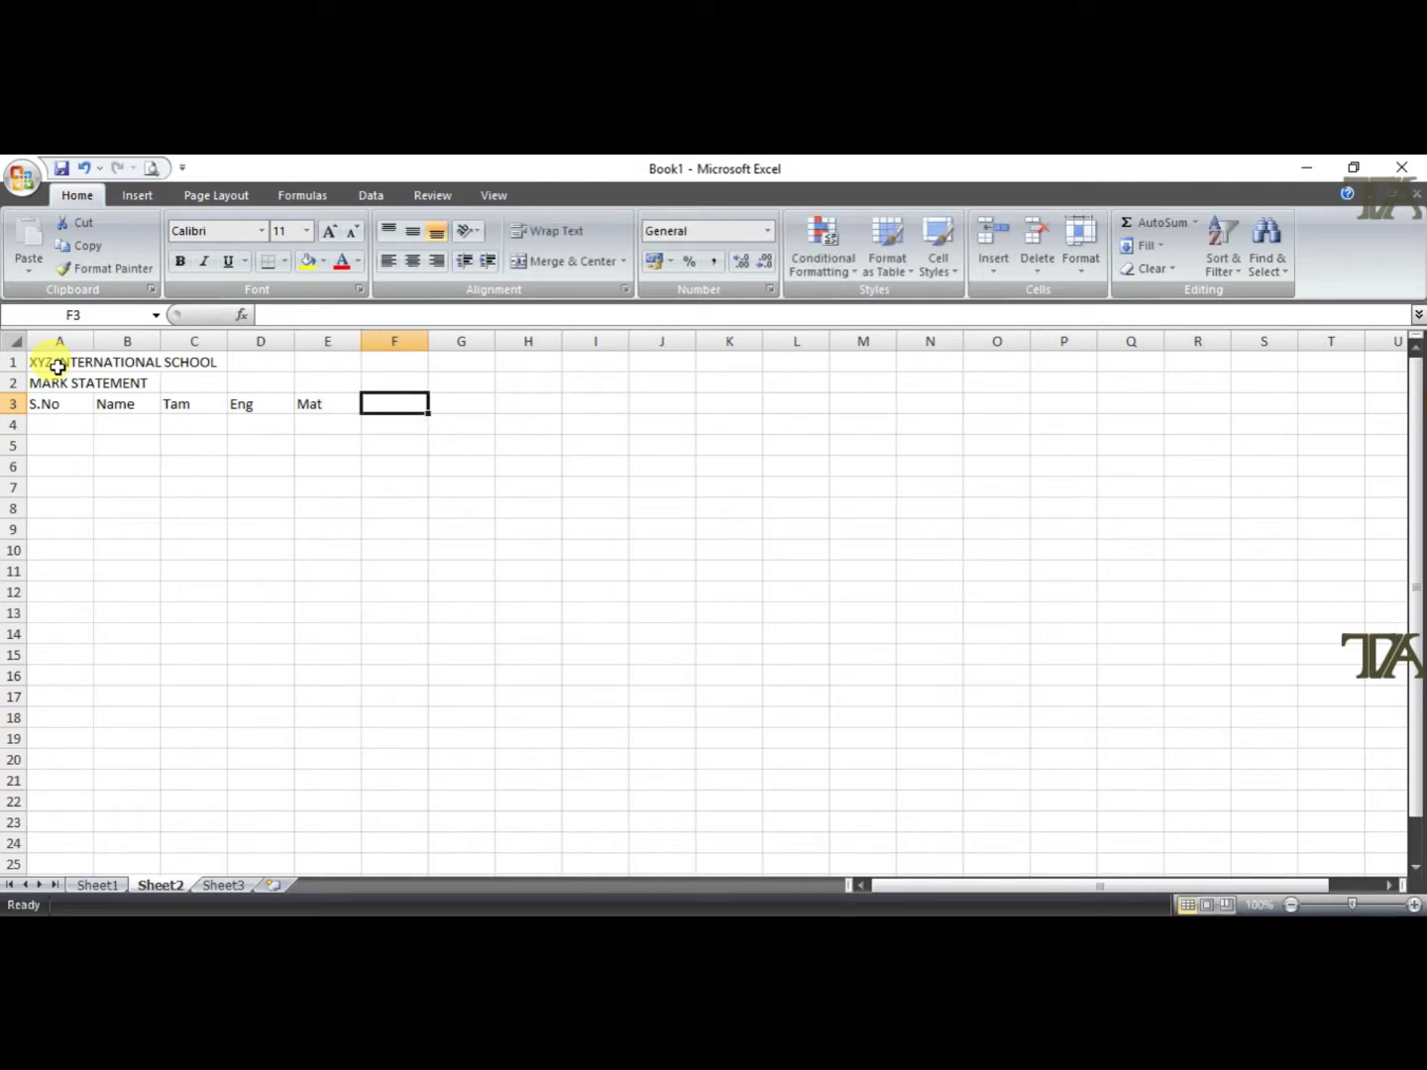
text(Sci)
key(Tab)
text(SS)
key(Tab)
text(T)
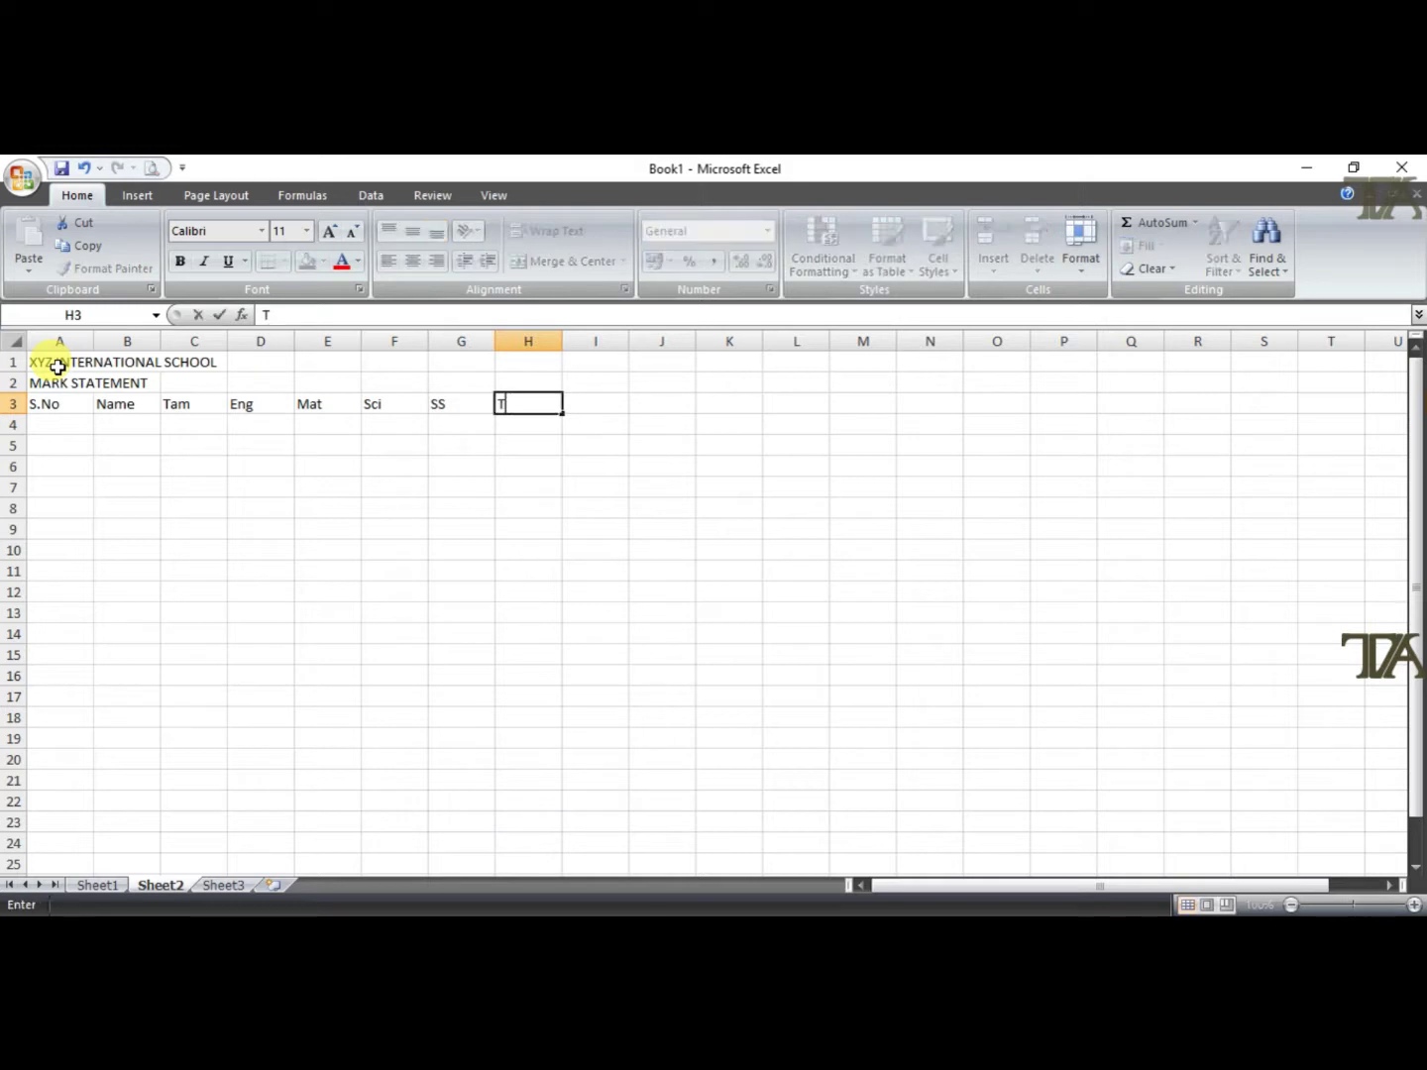
text(orao)
key(BackSpace)
key(BackSpace)
key(BackSpace)
text(tal)
key(Tab)
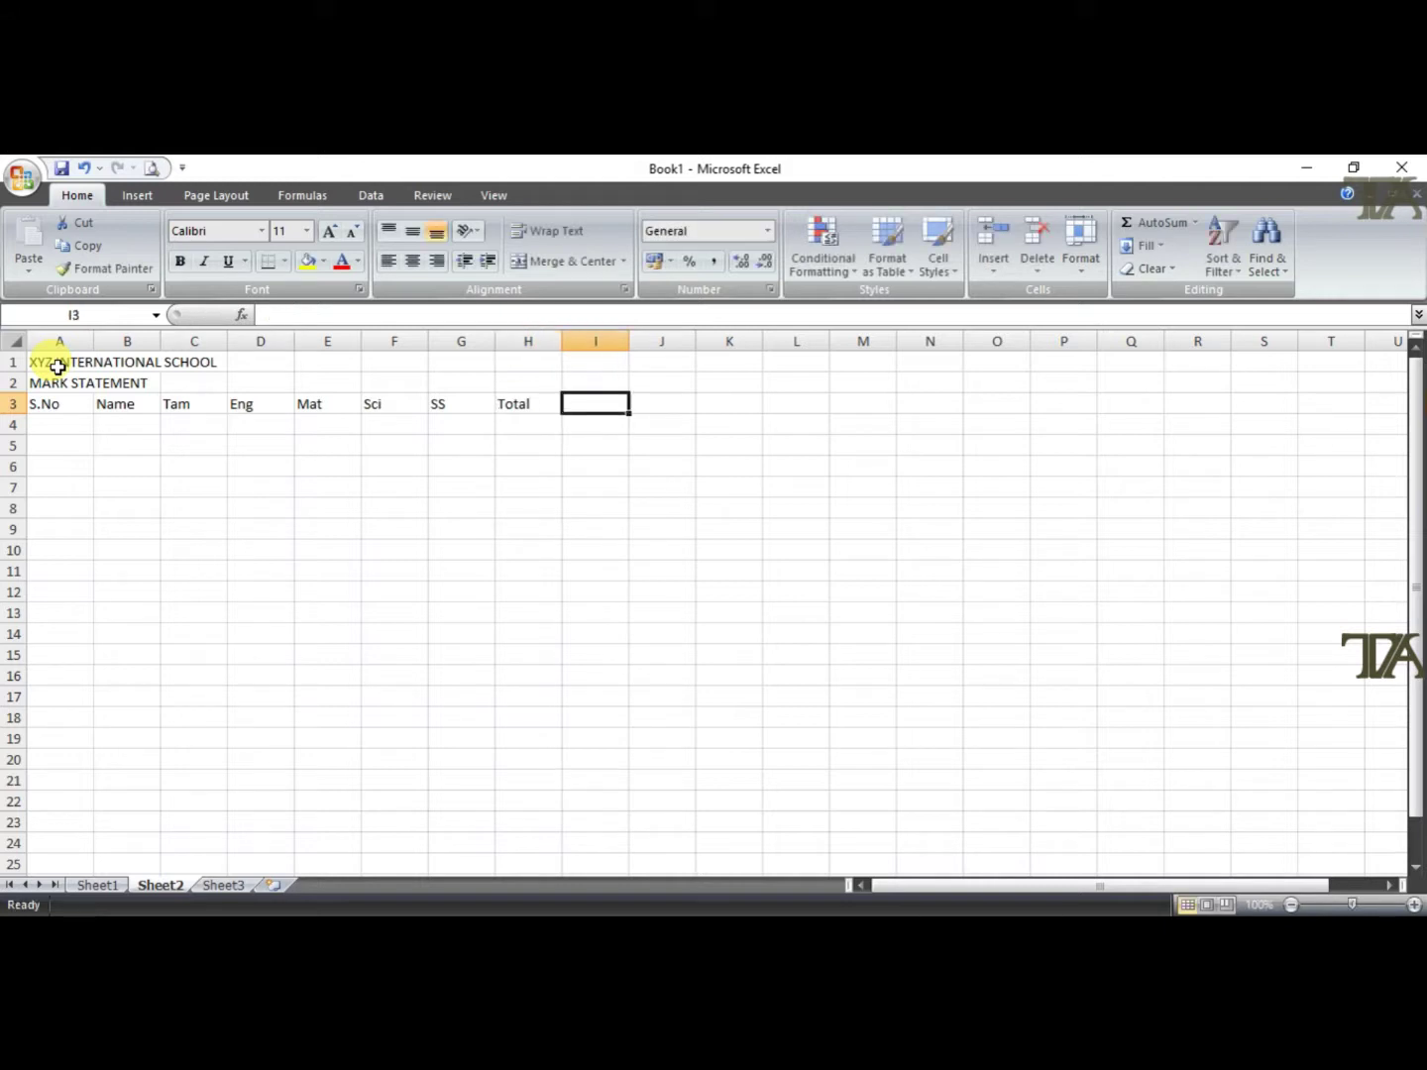
text(Per)
key(Tab)
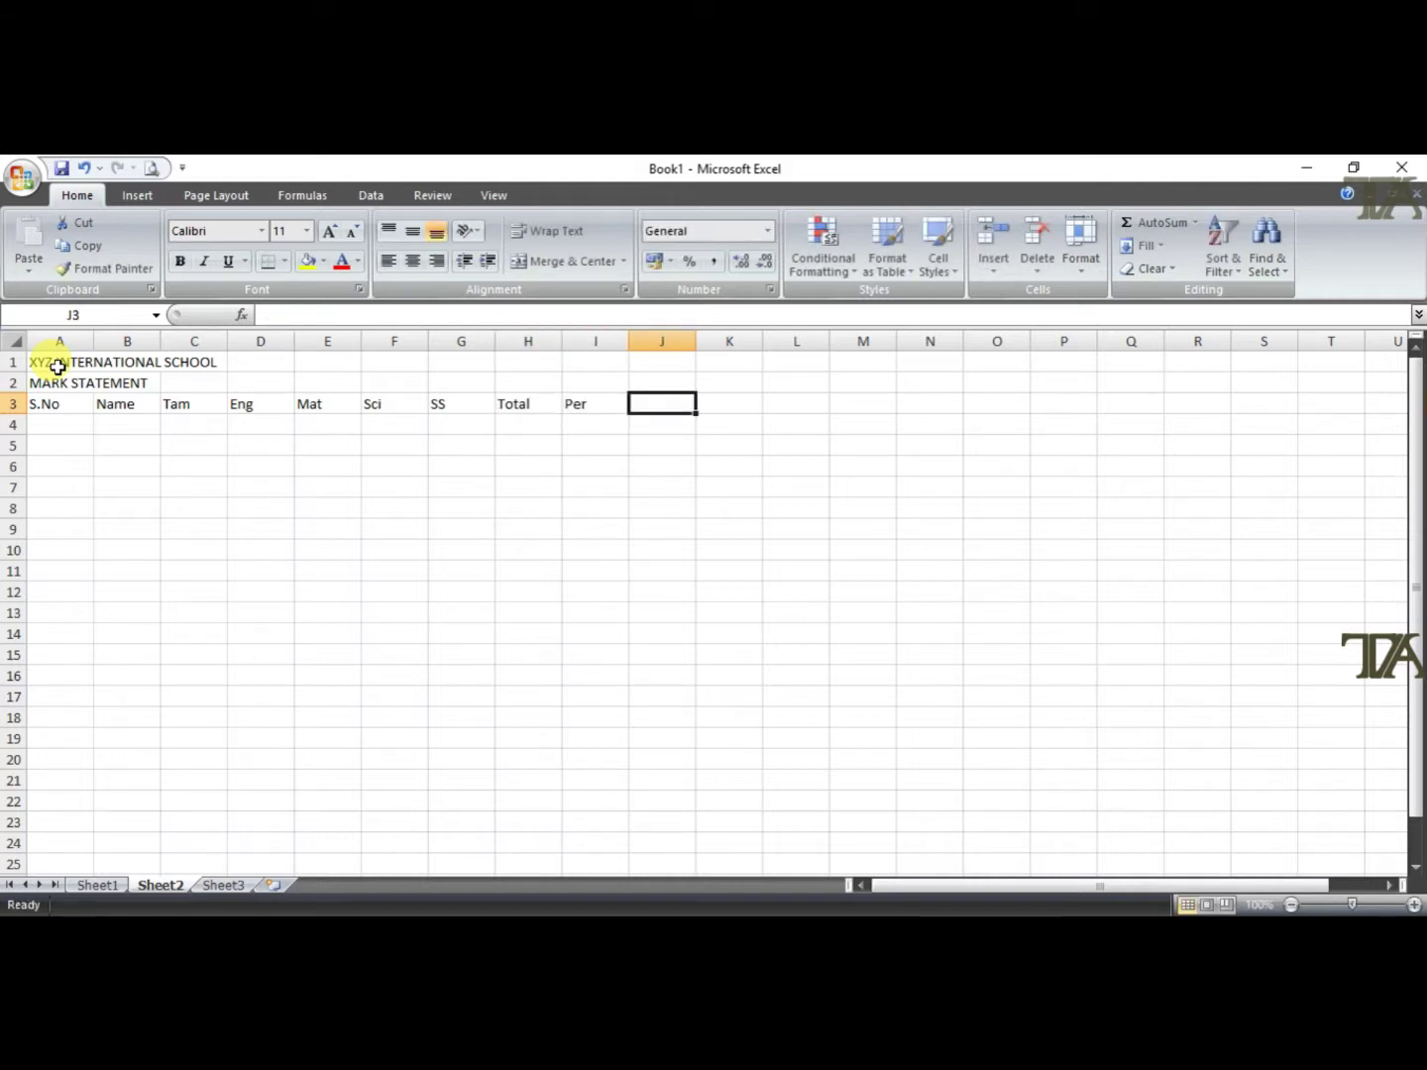
text(Grade)
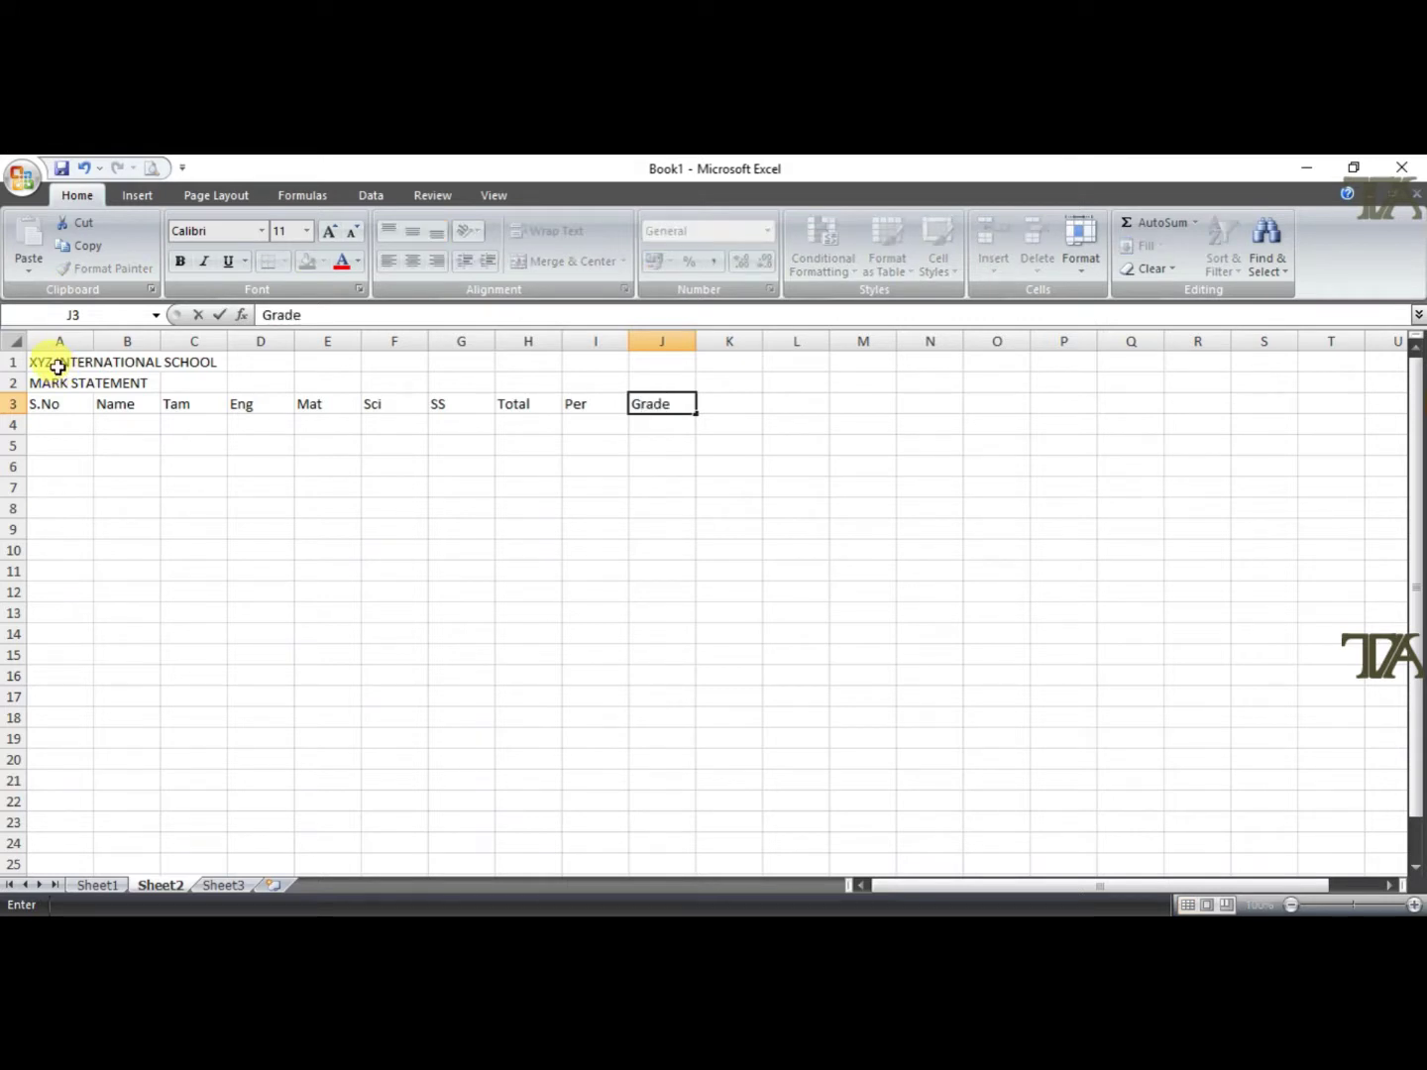
key(Return)
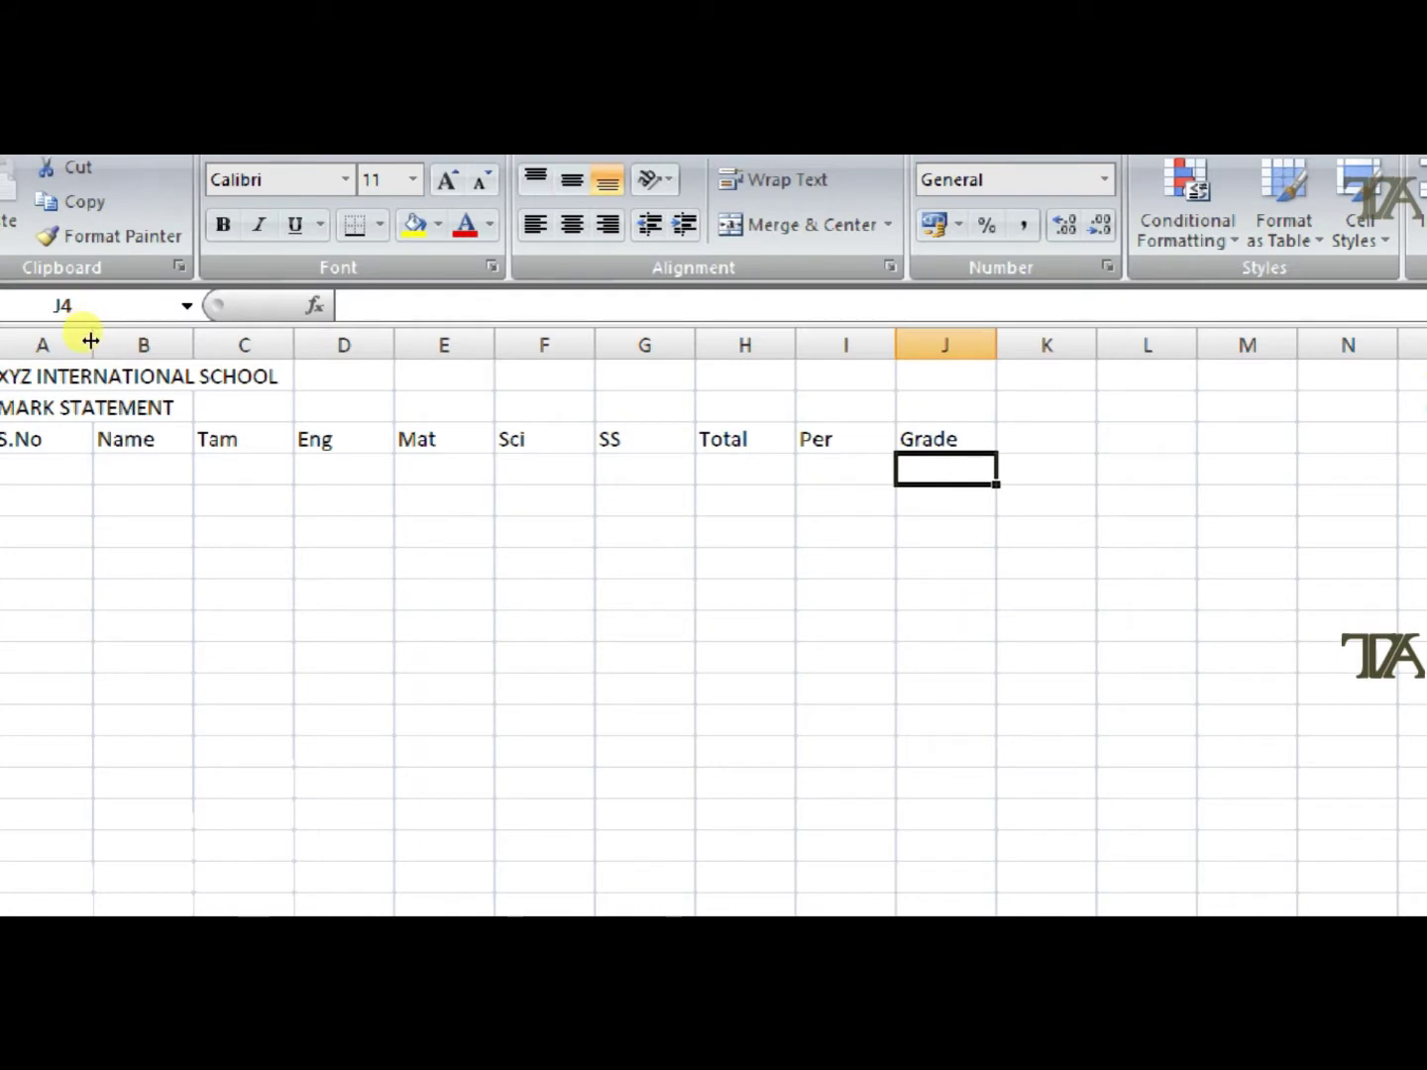
Narrow column A to fit S.No and widen column B for student names
drag(91, 333, 58, 344)
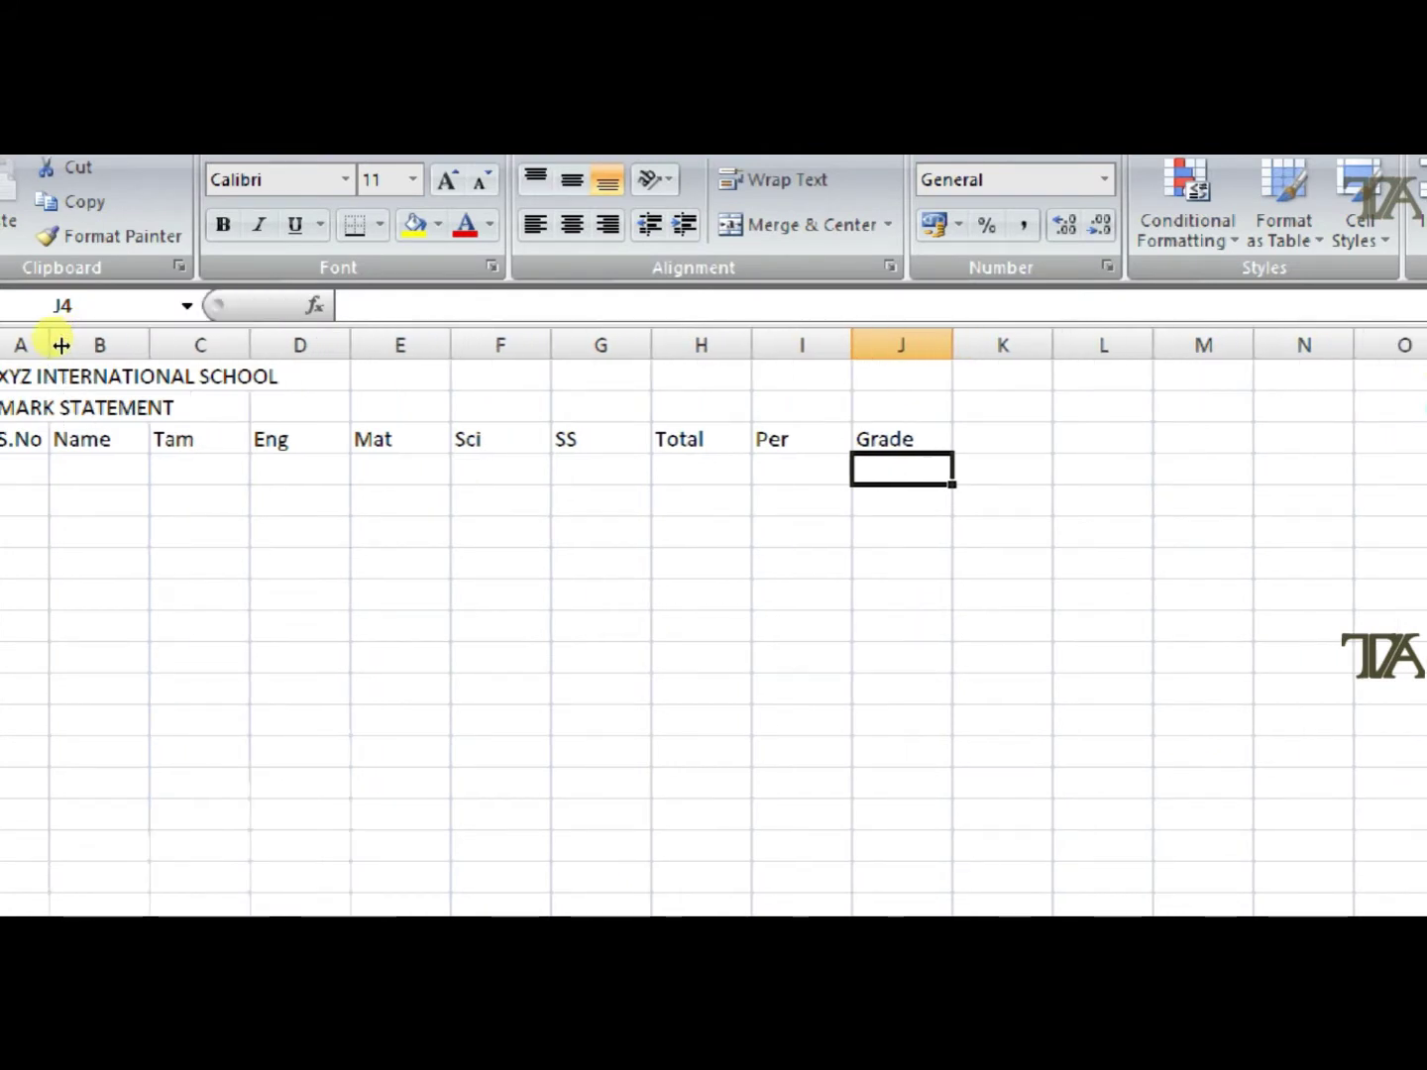
drag(149, 345, 264, 343)
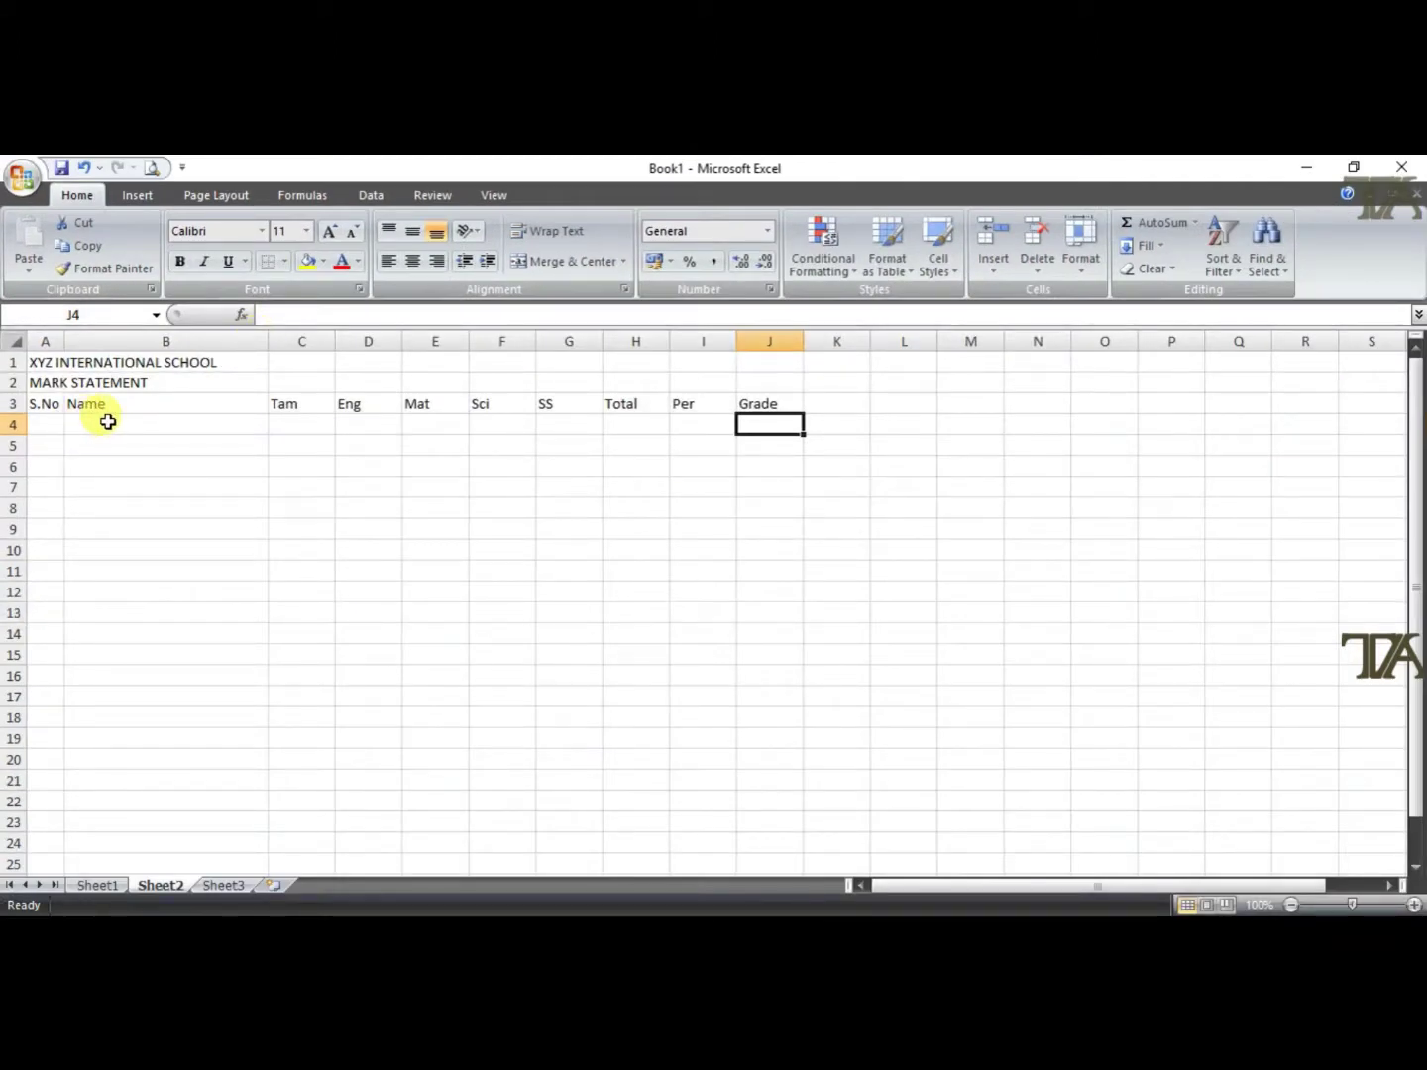
click(1415, 906)
click(1414, 906)
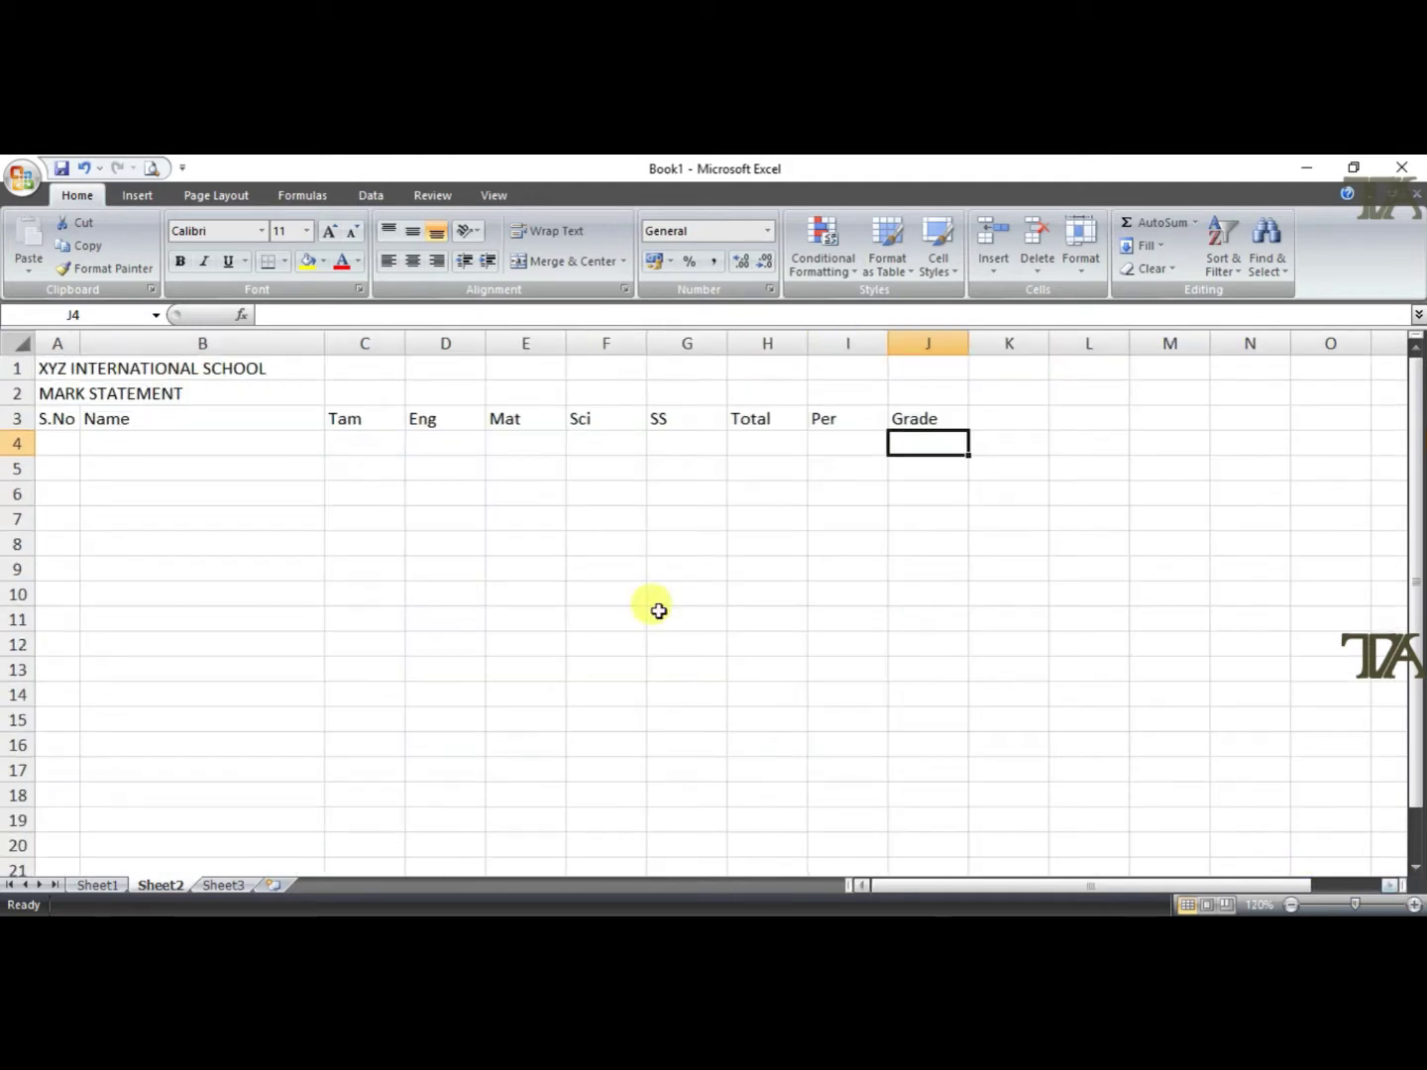
Fill serial numbers 1 to 10 down A4:A13
click(49, 442)
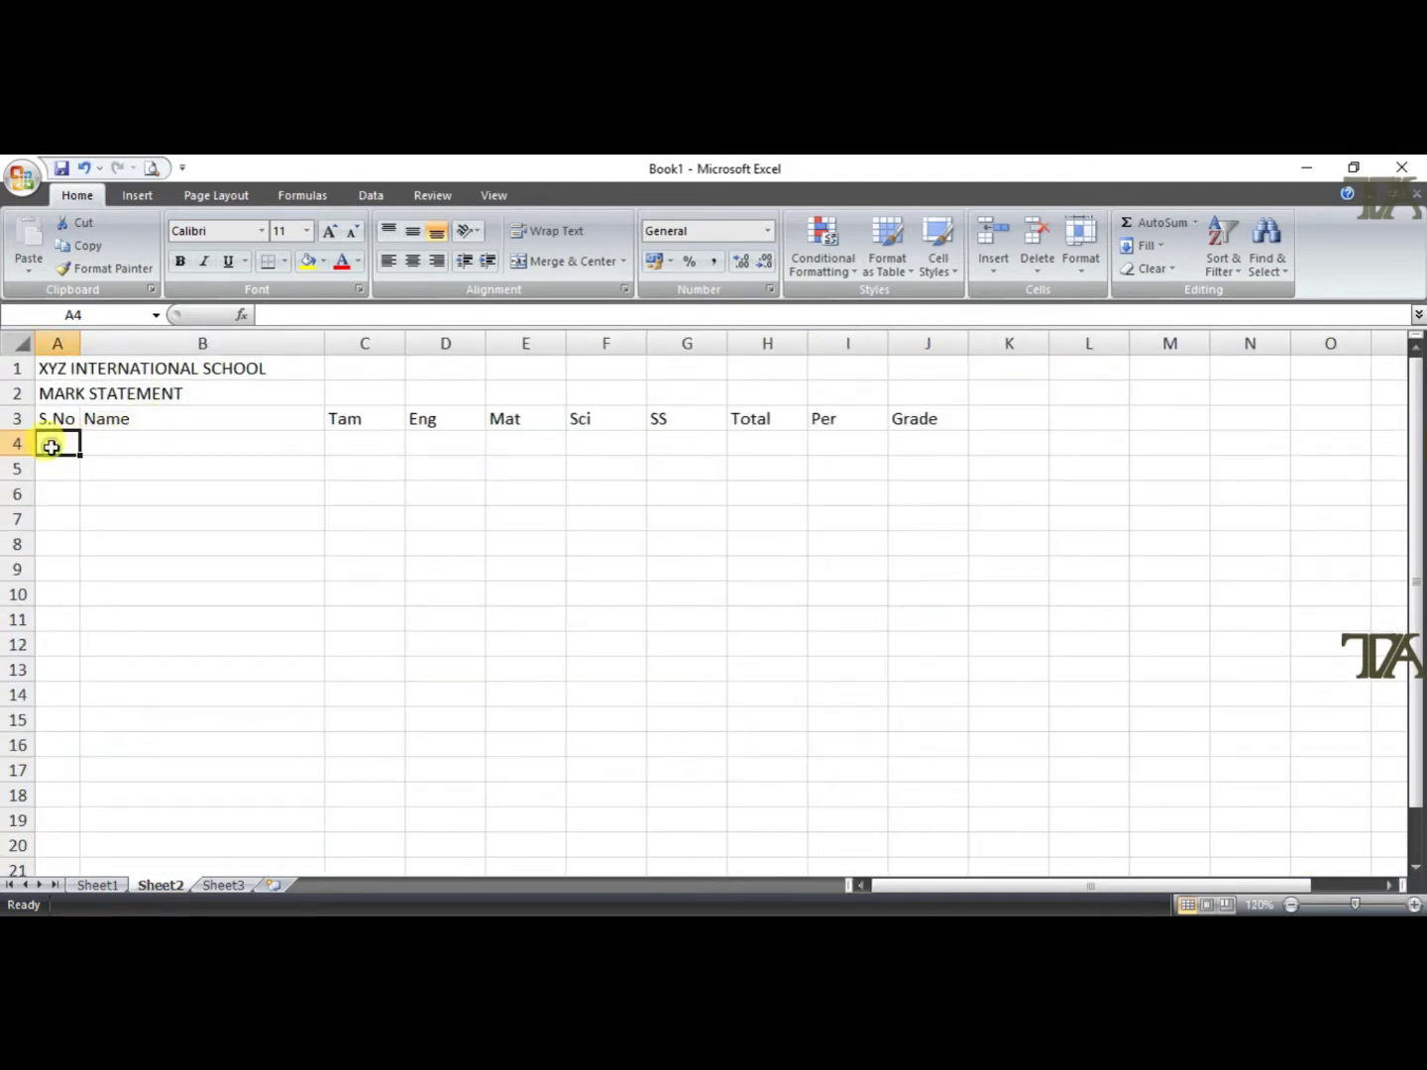
text(1)
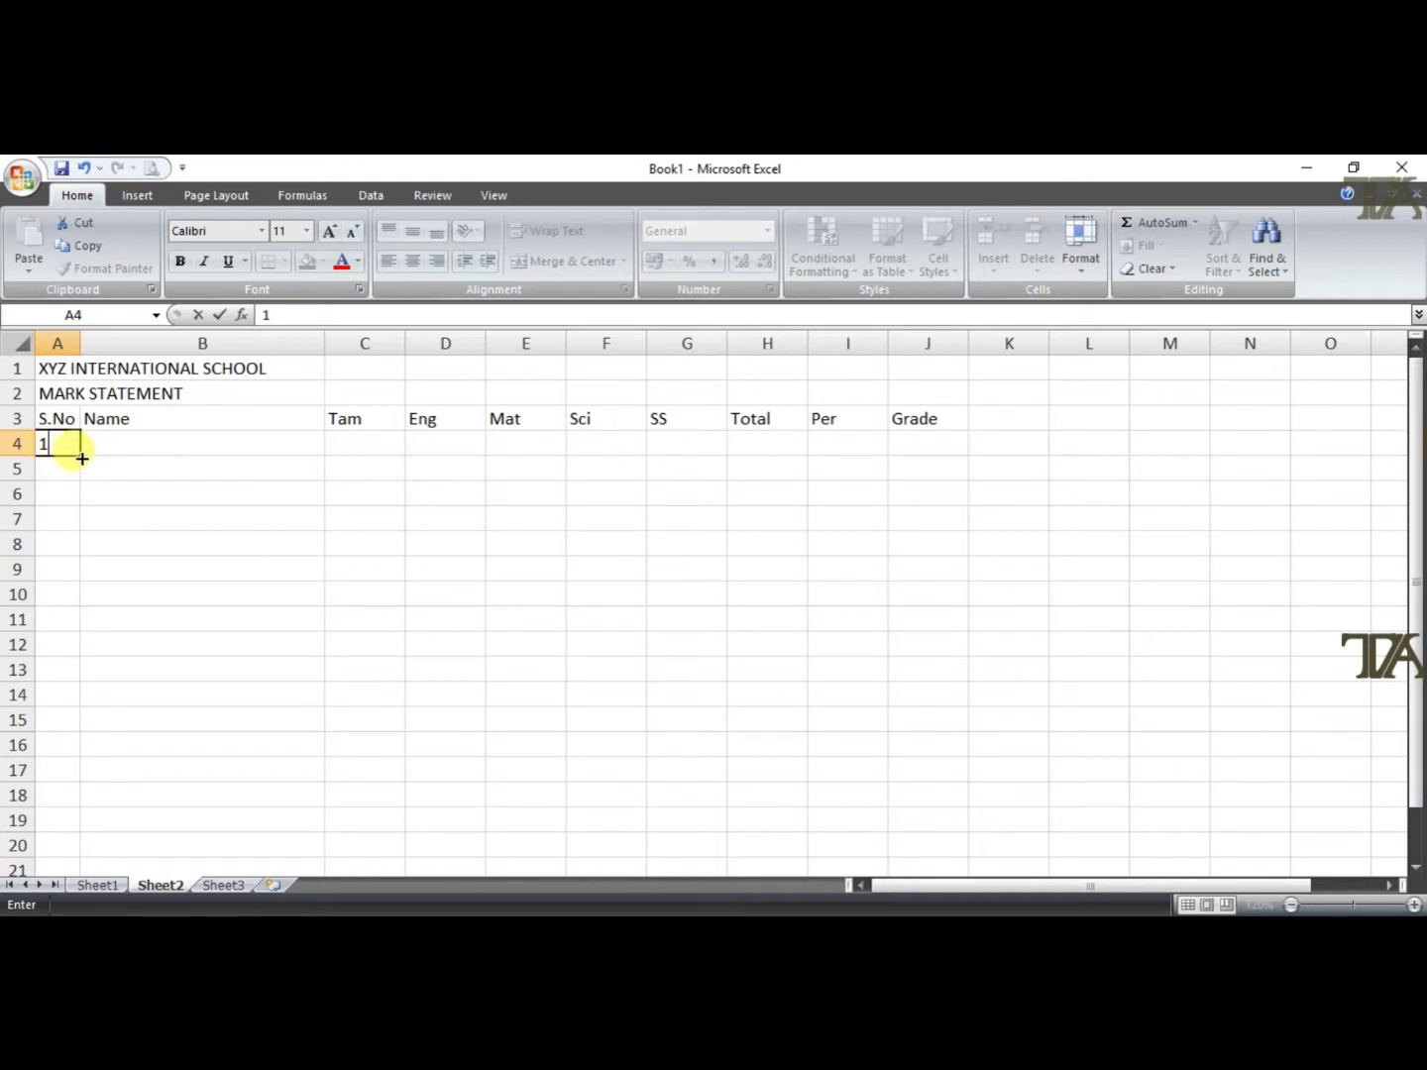
drag(83, 458, 76, 691)
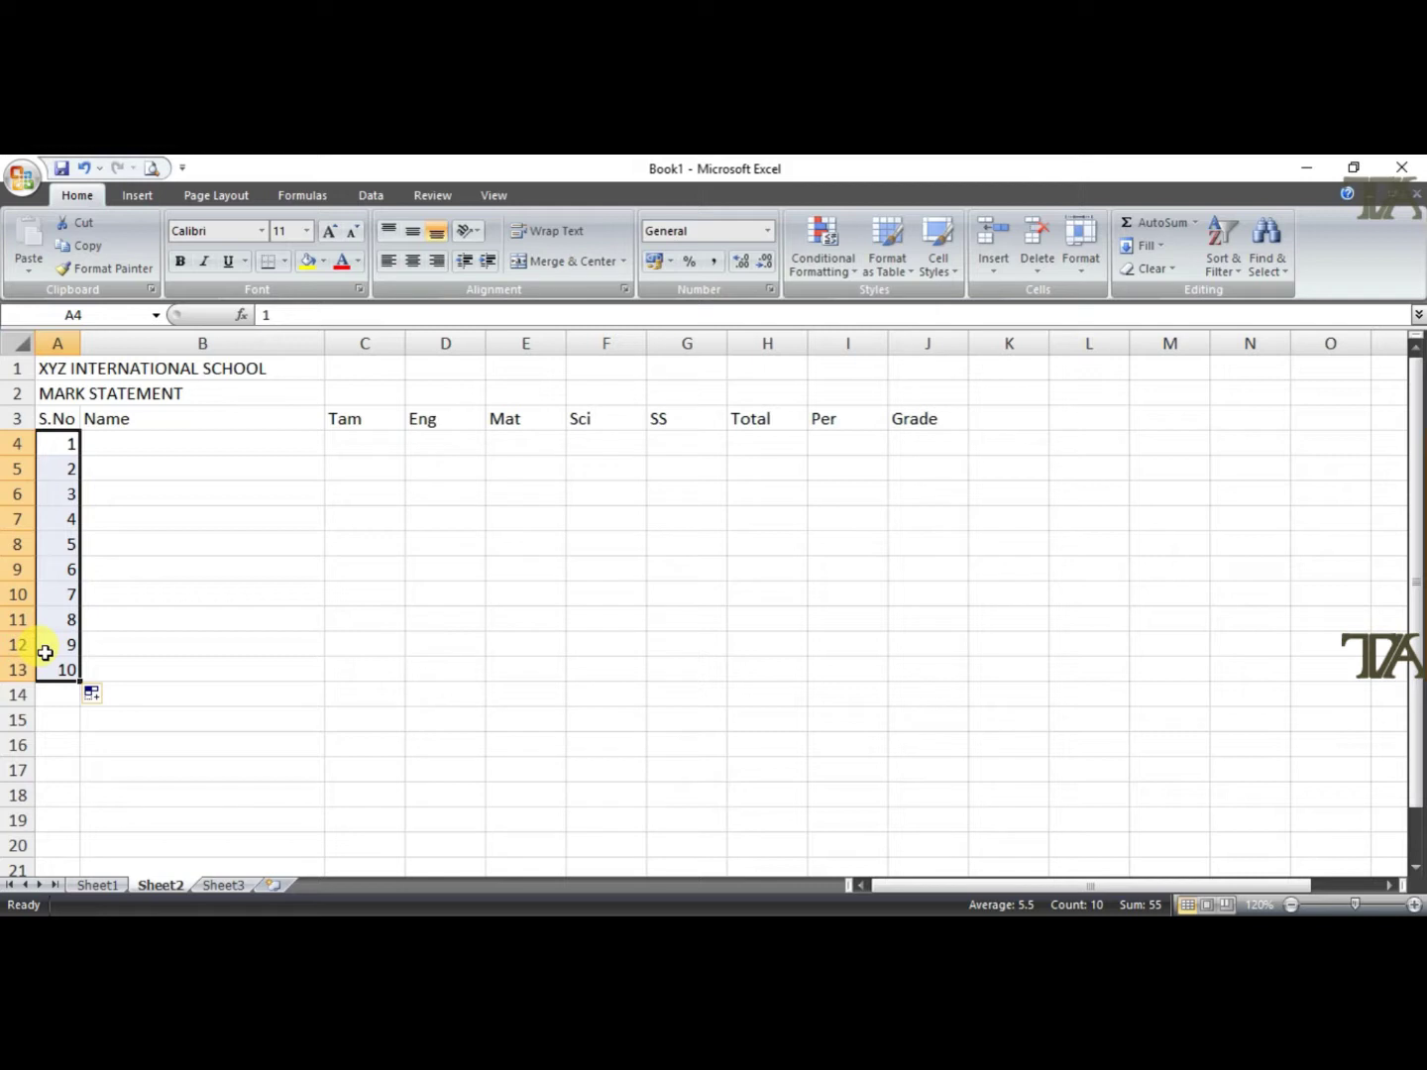
Enter student names A through J in B4:B13
click(119, 443)
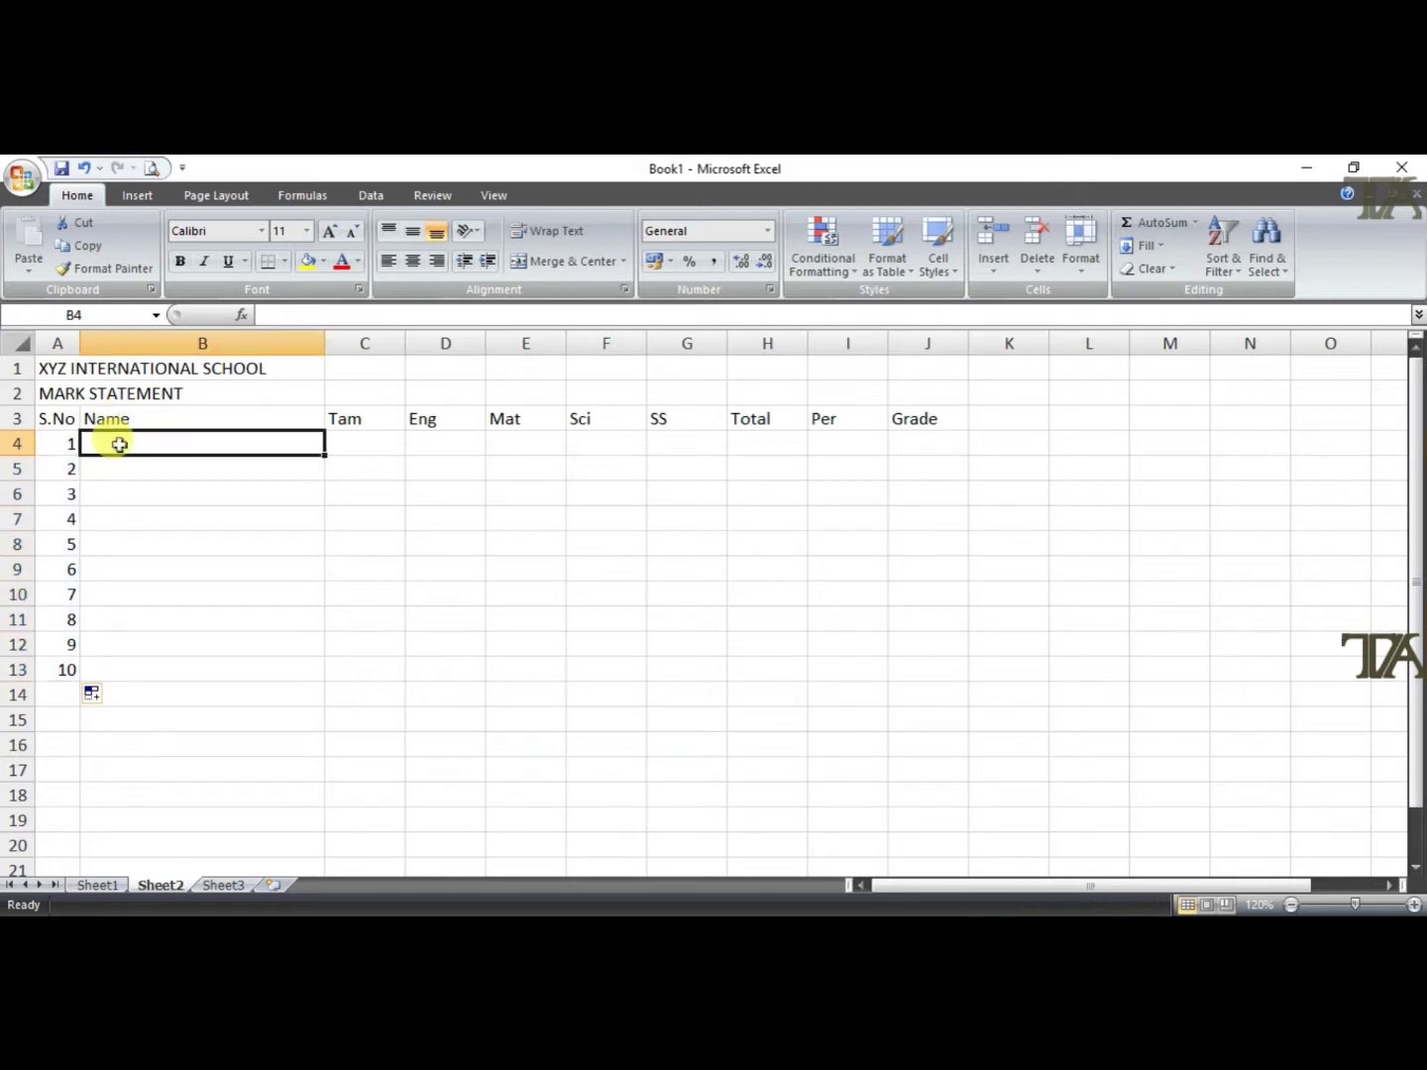
text(A)
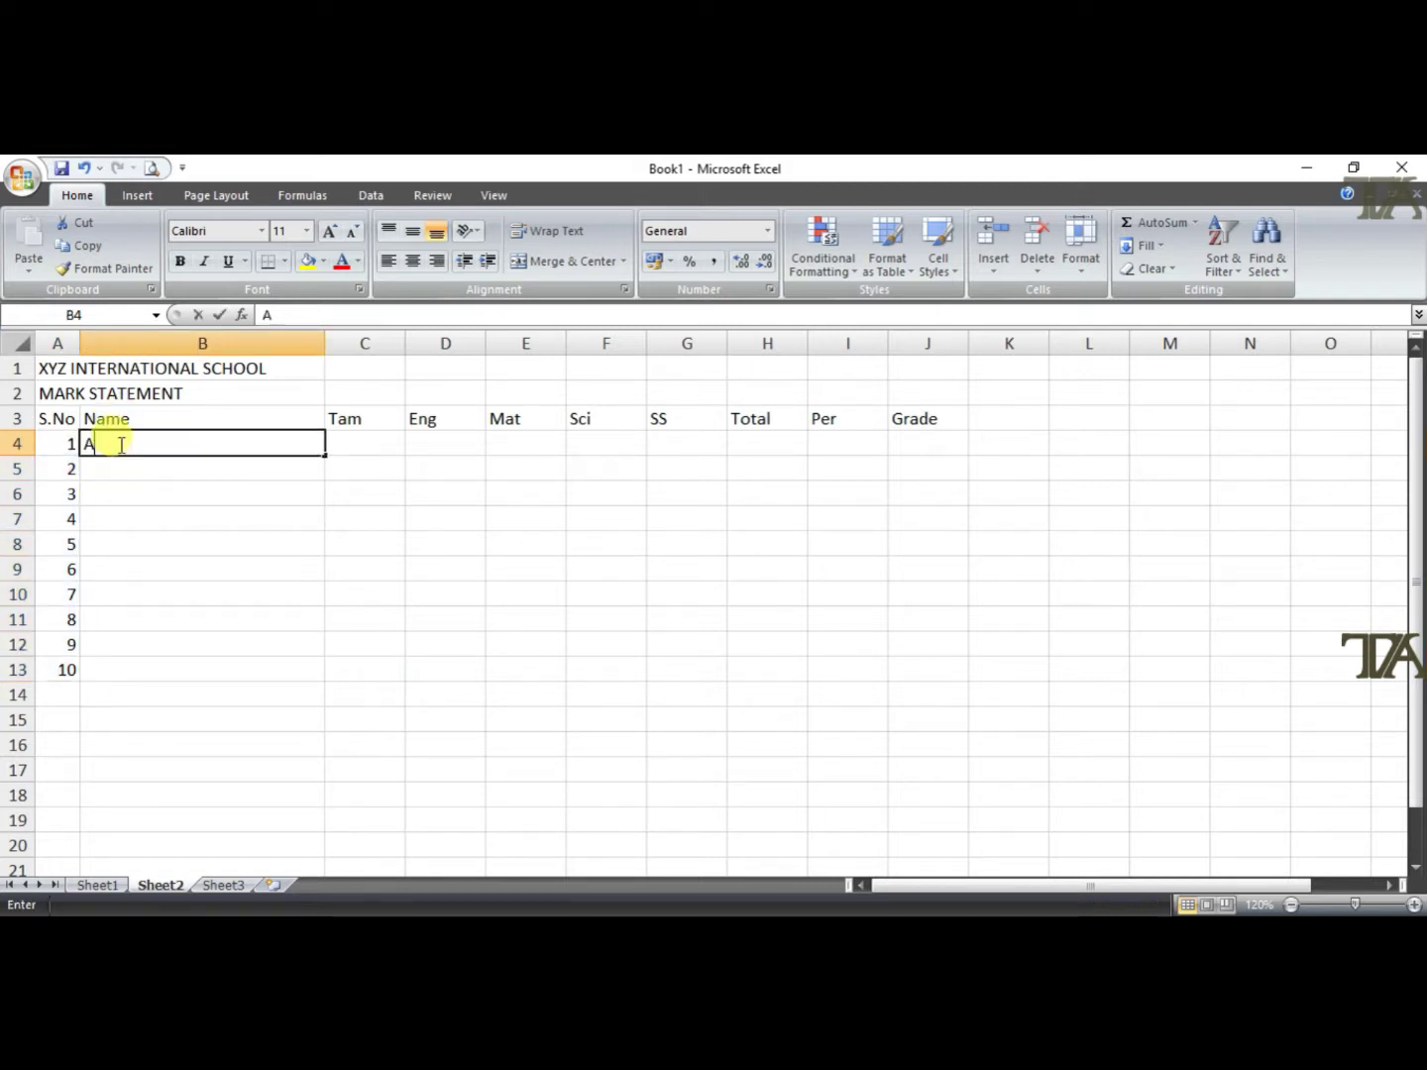
key(Return)
text(B)
key(Return)
text(C)
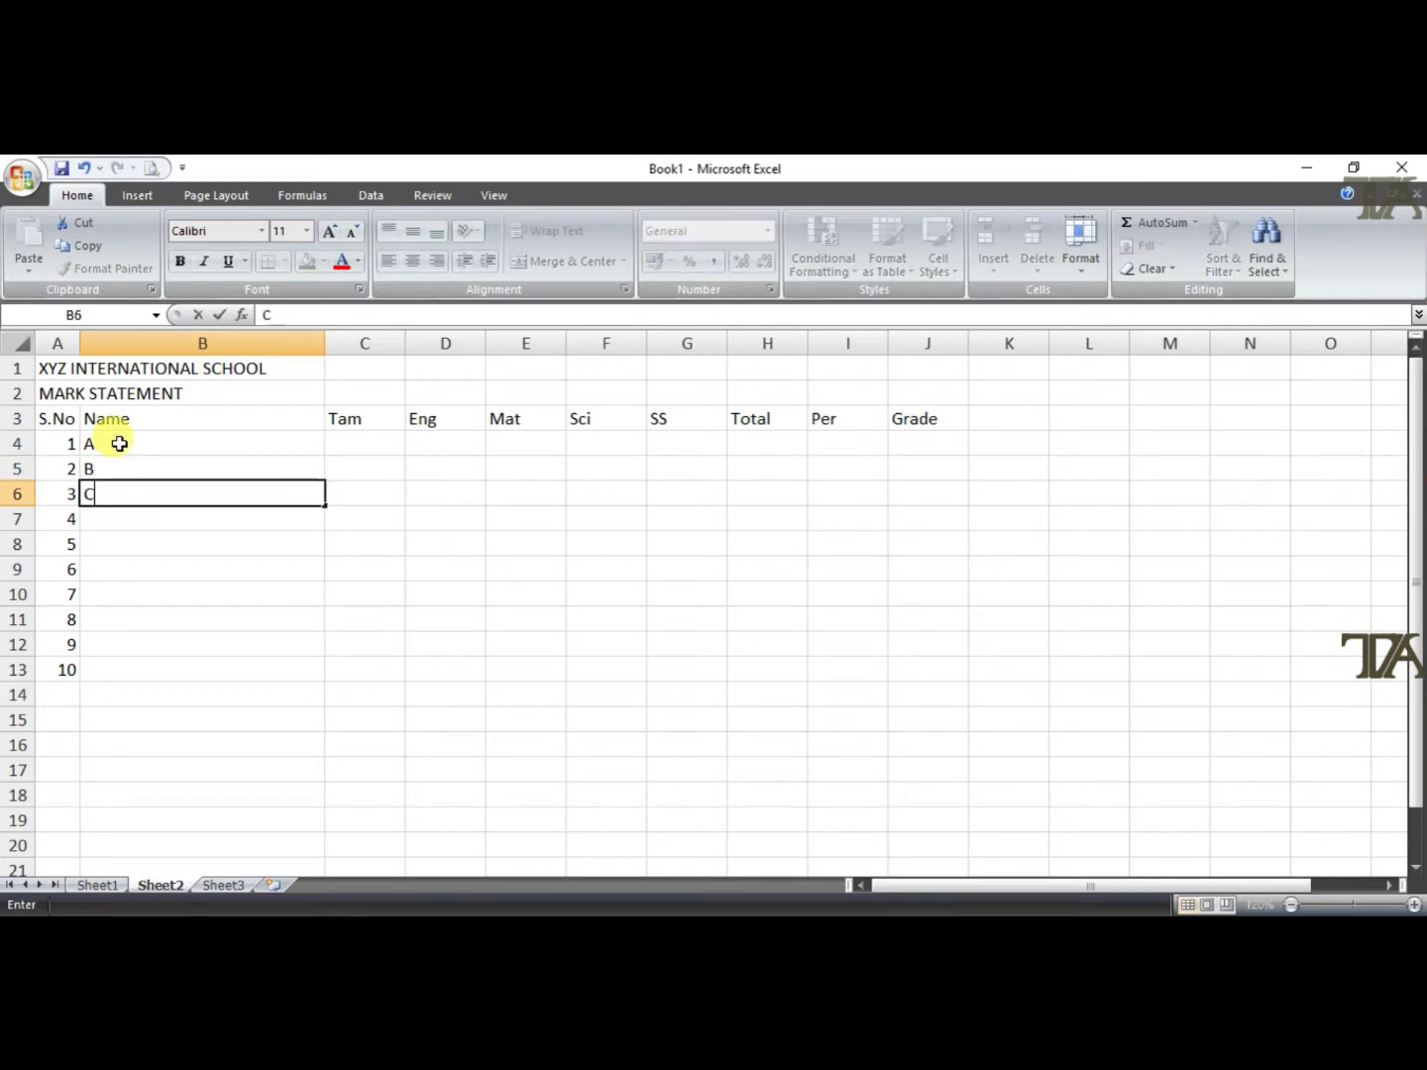
key(Return)
text(D)
key(Return)
text(E)
key(Return)
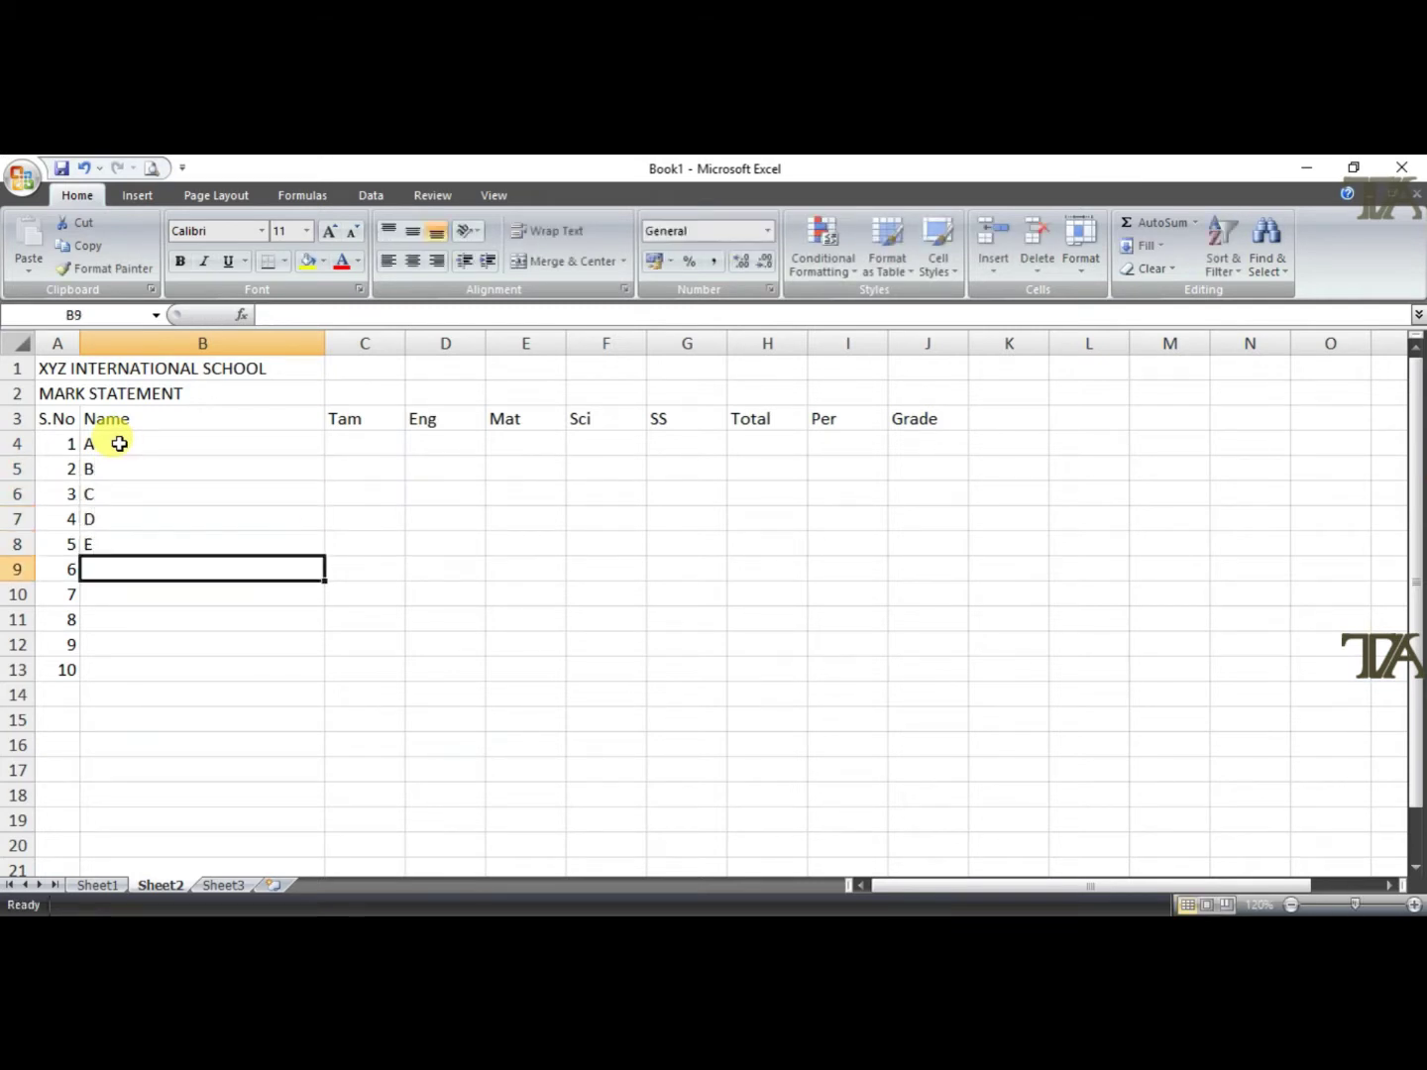
text(F)
key(Return)
text(G)
key(Return)
key(Return)
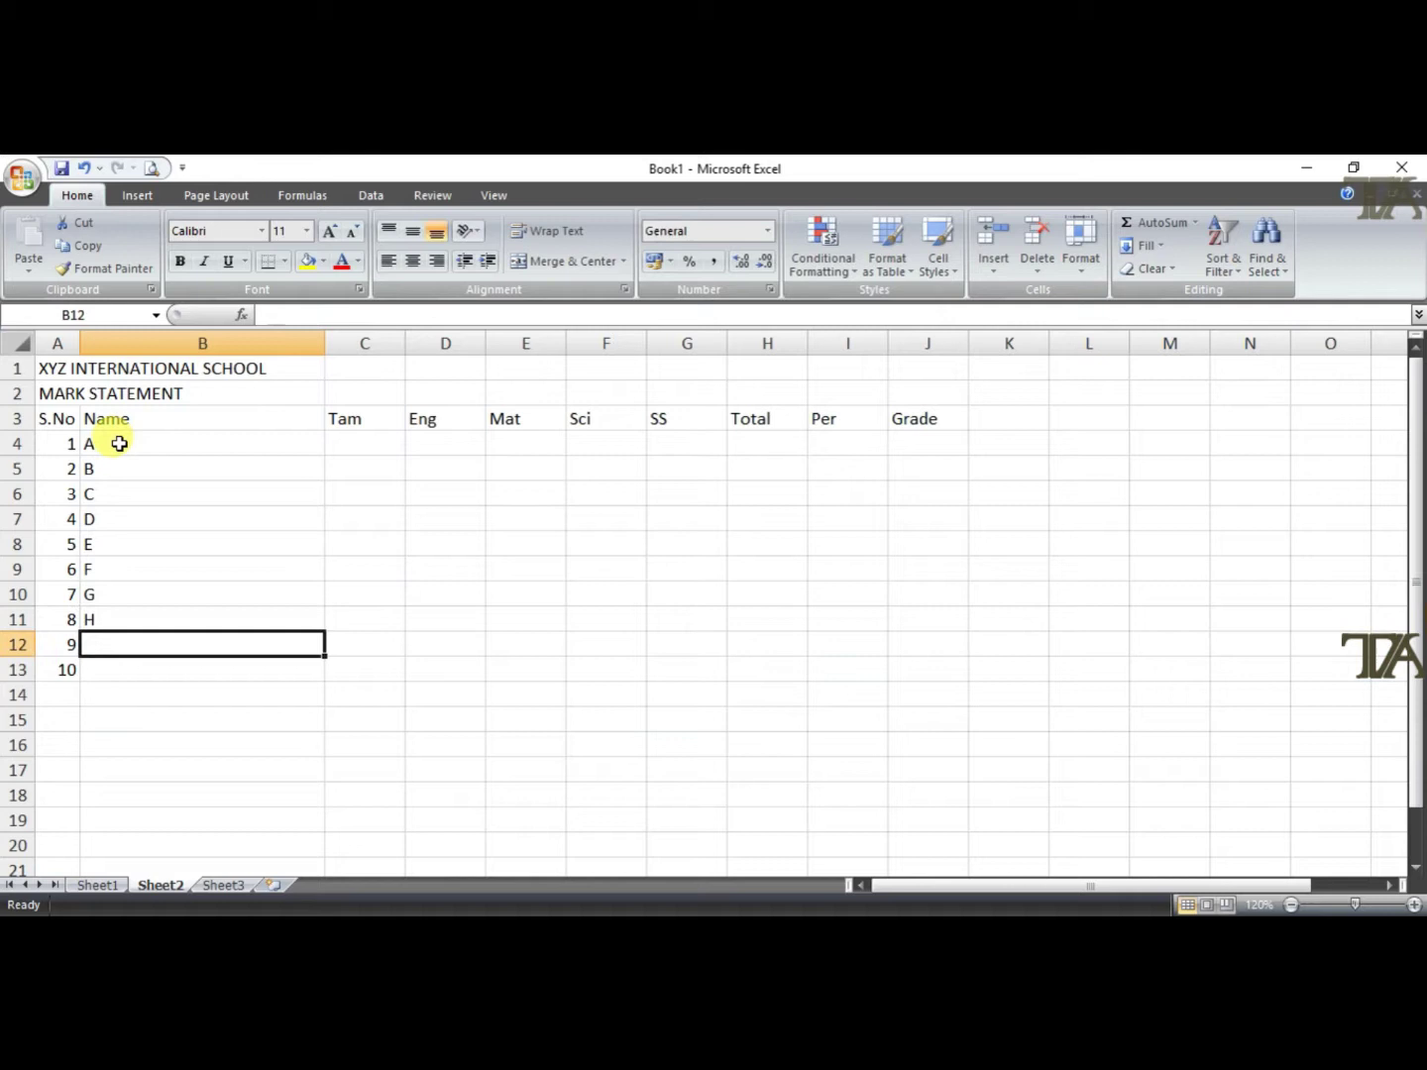
text(I)
key(Return)
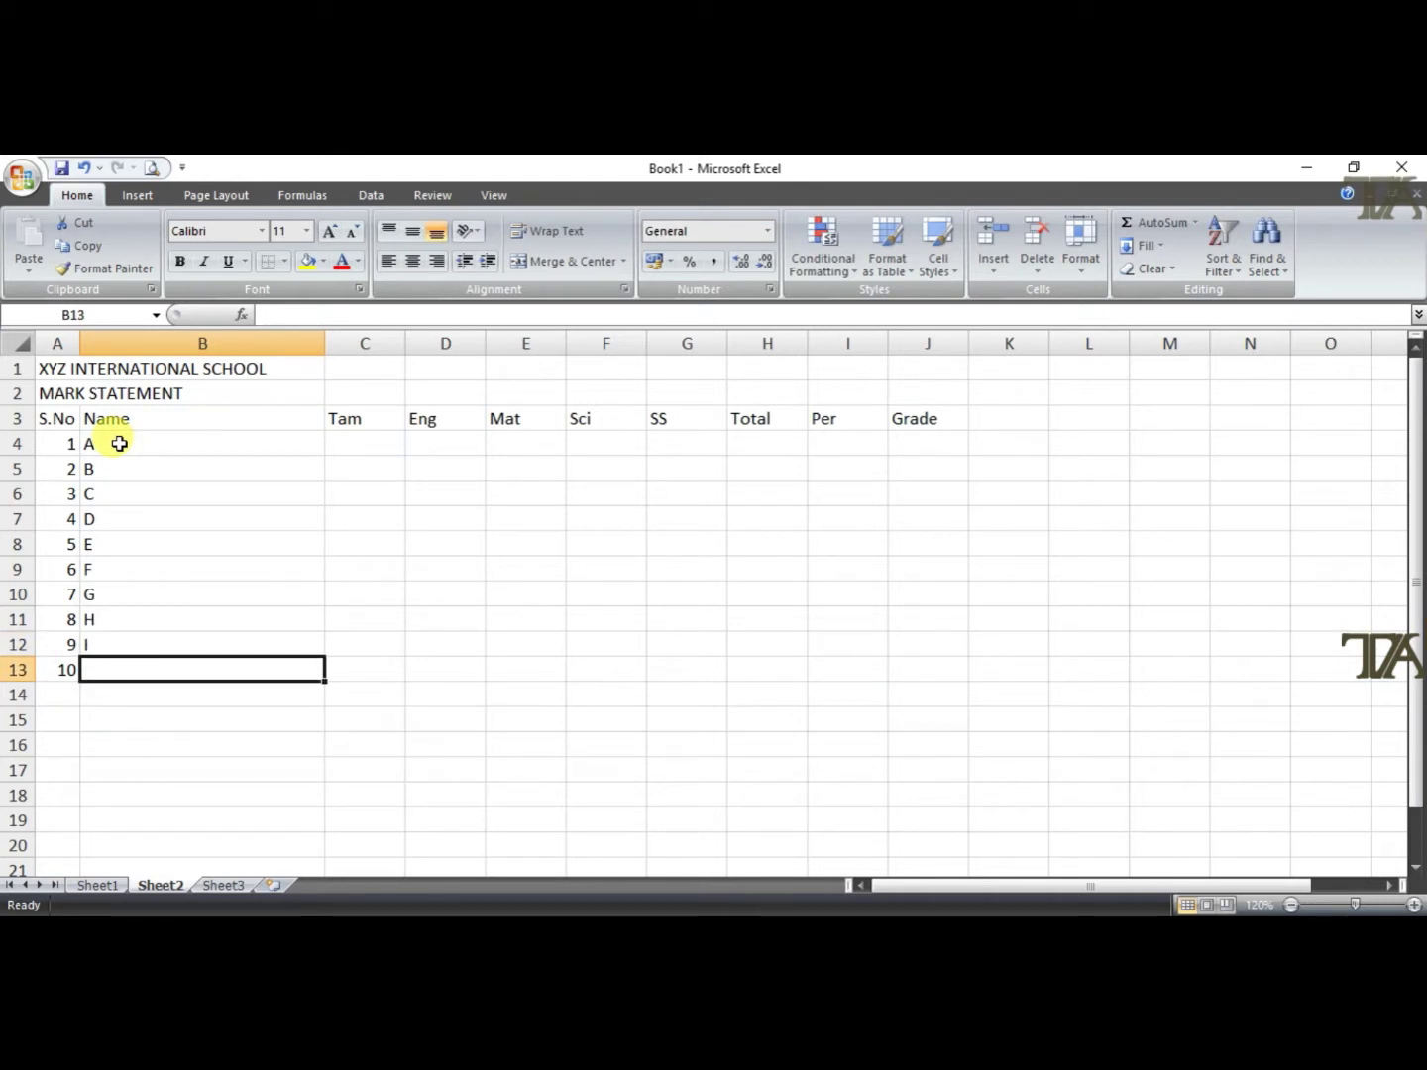
text(J)
key(Return)
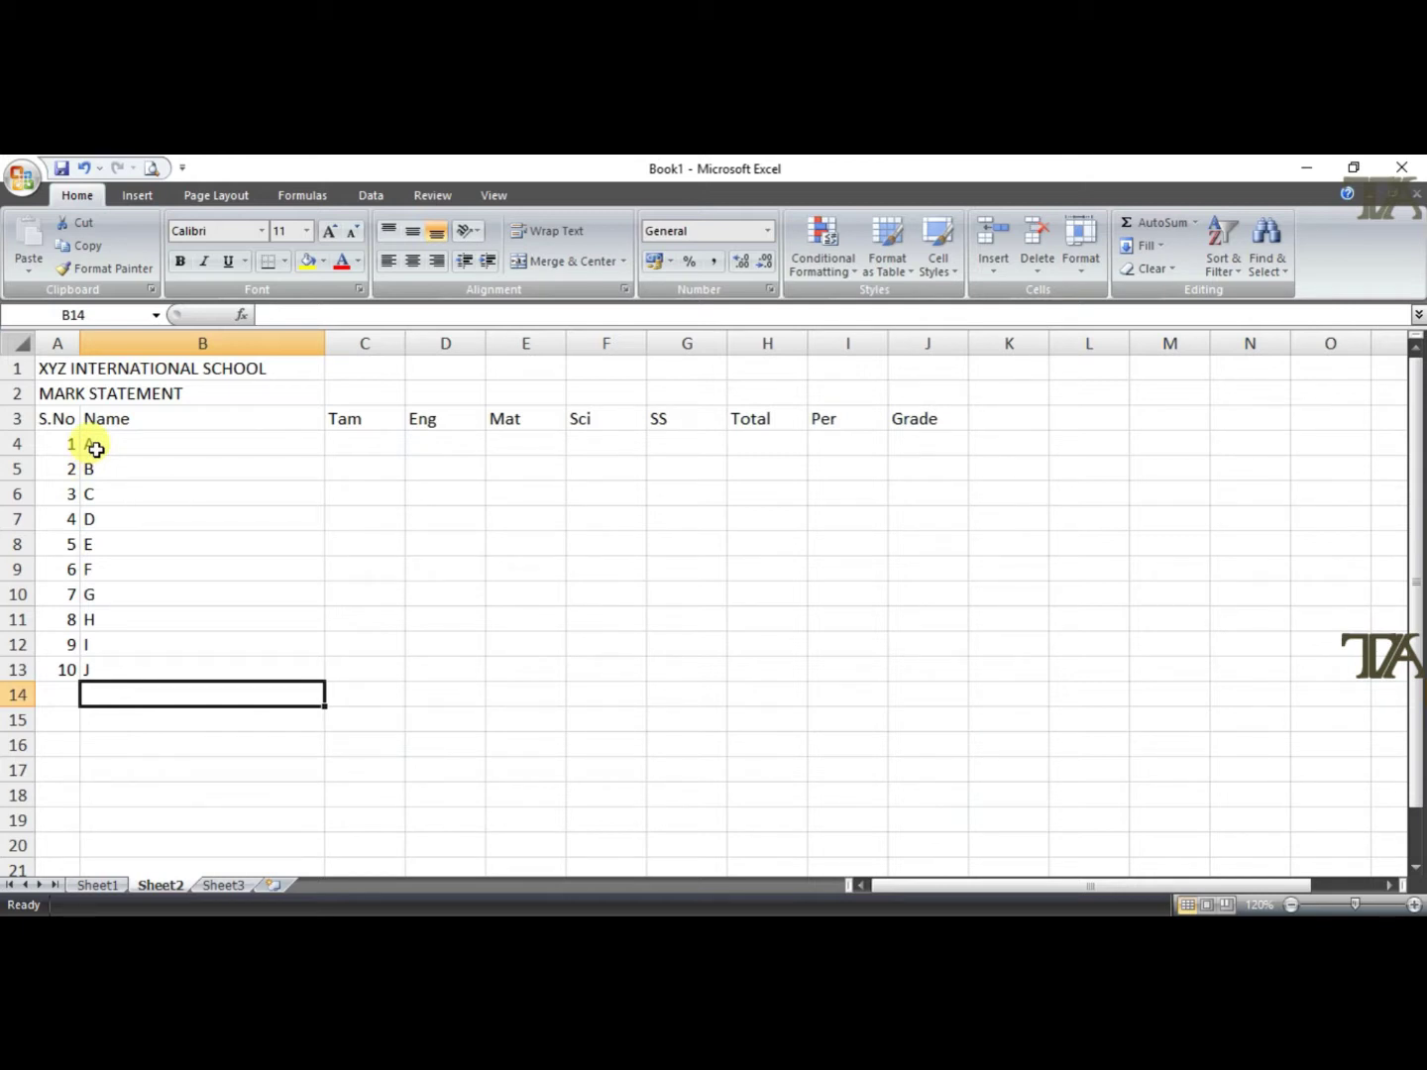
Enter Tam, Eng, Mat, Sci and SS marks for all ten students in C4:G13
click(344, 446)
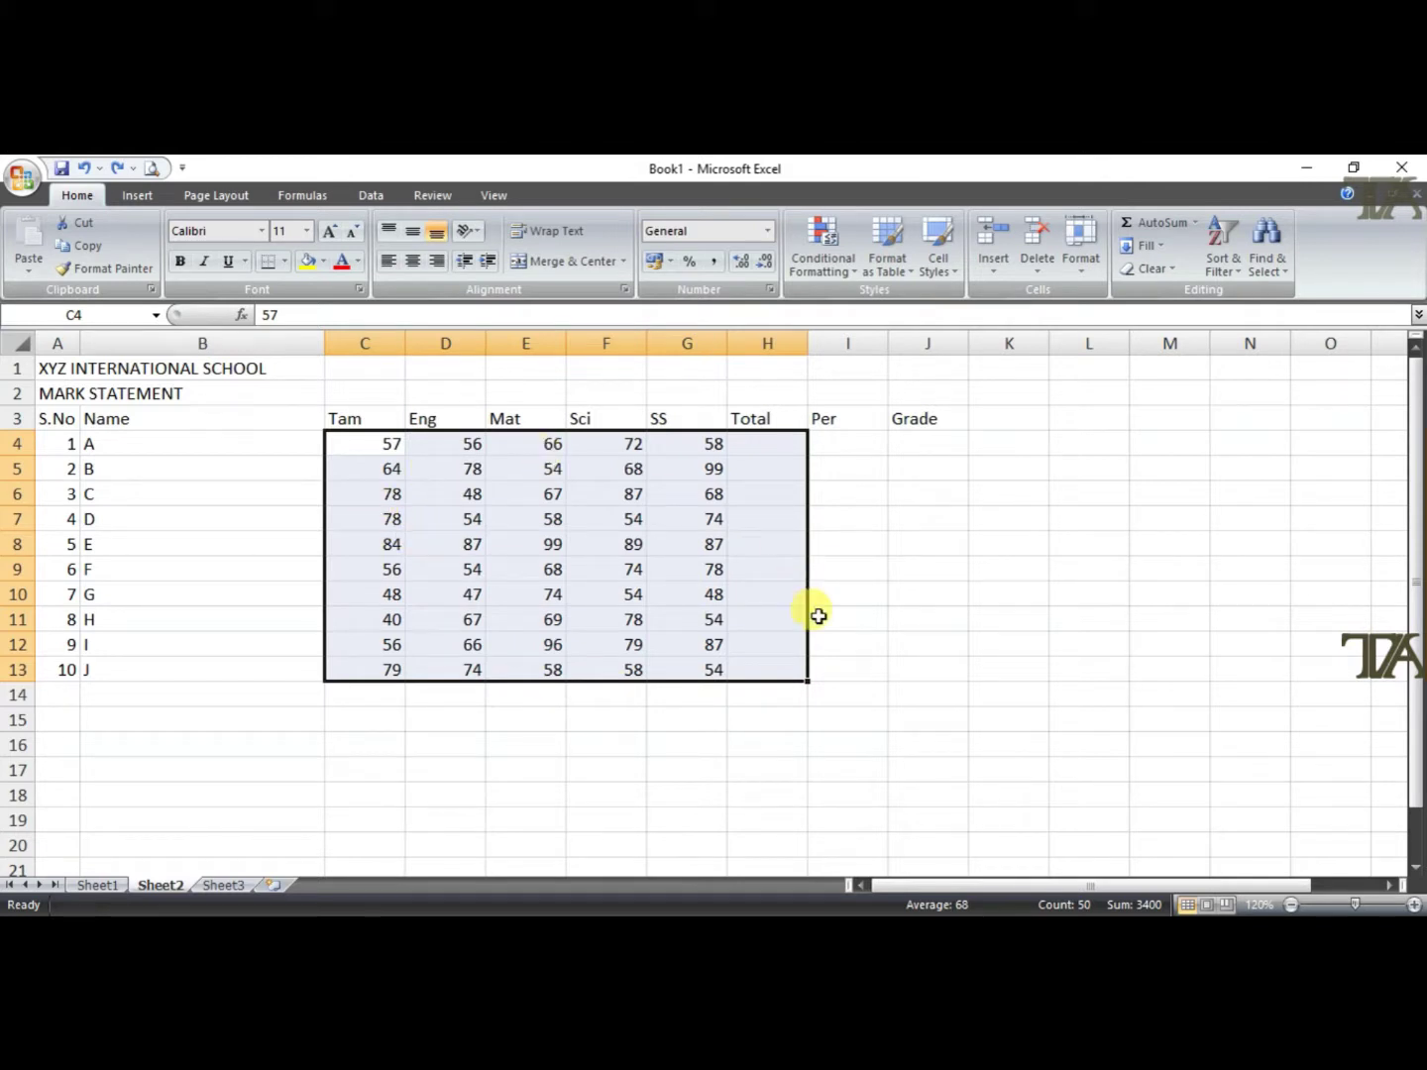
click(450, 563)
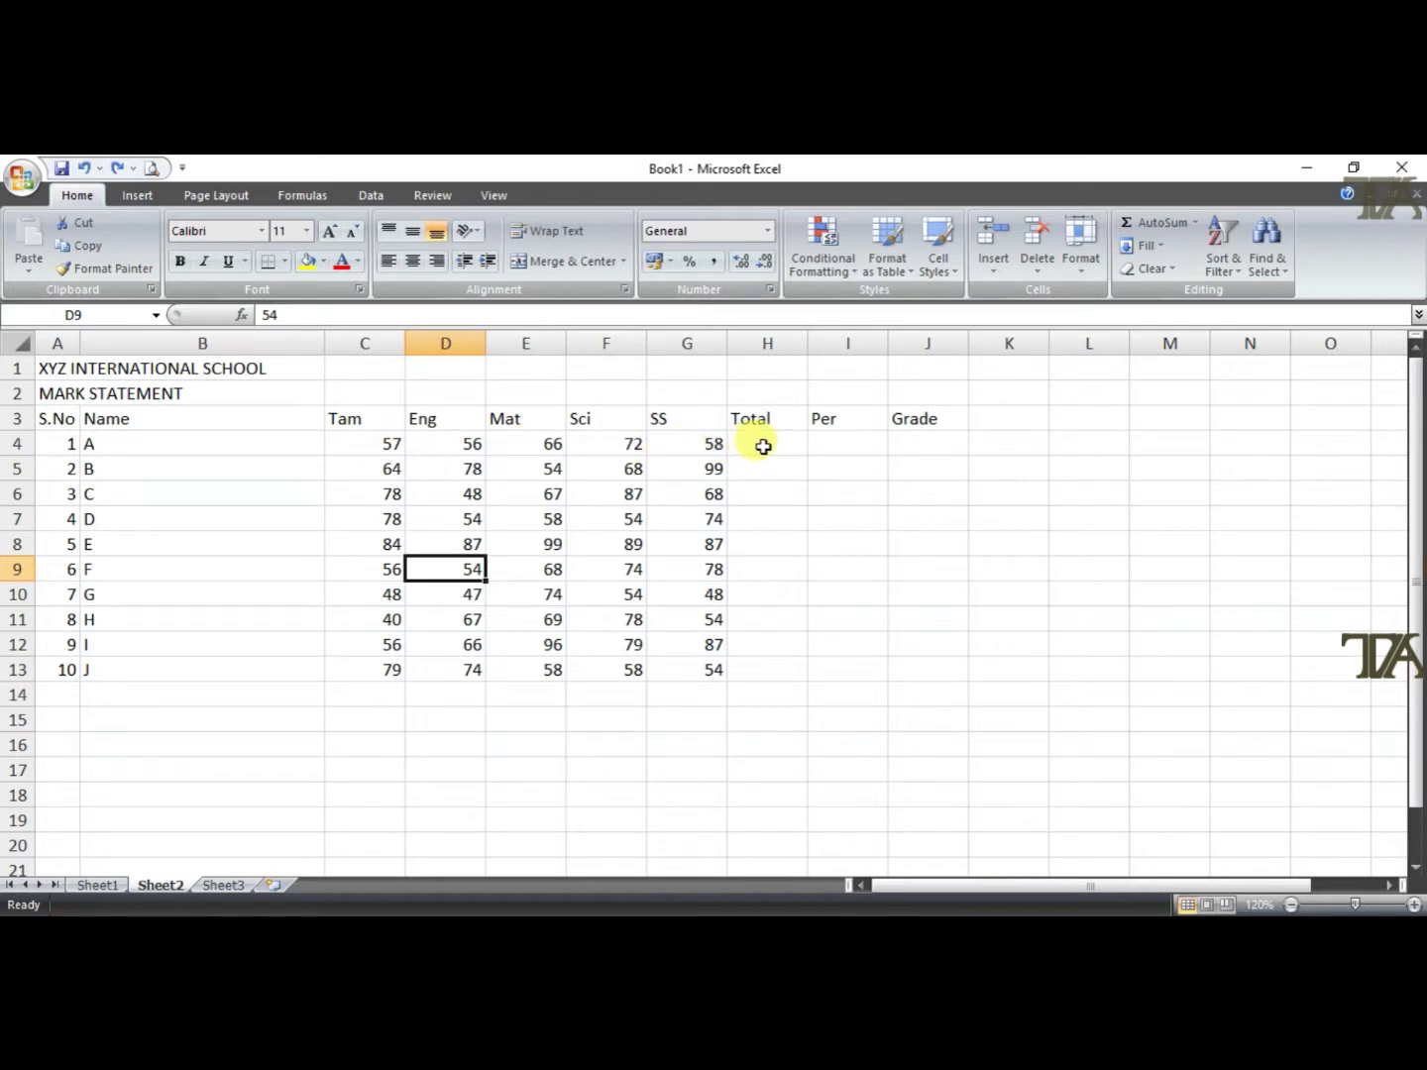
click(762, 447)
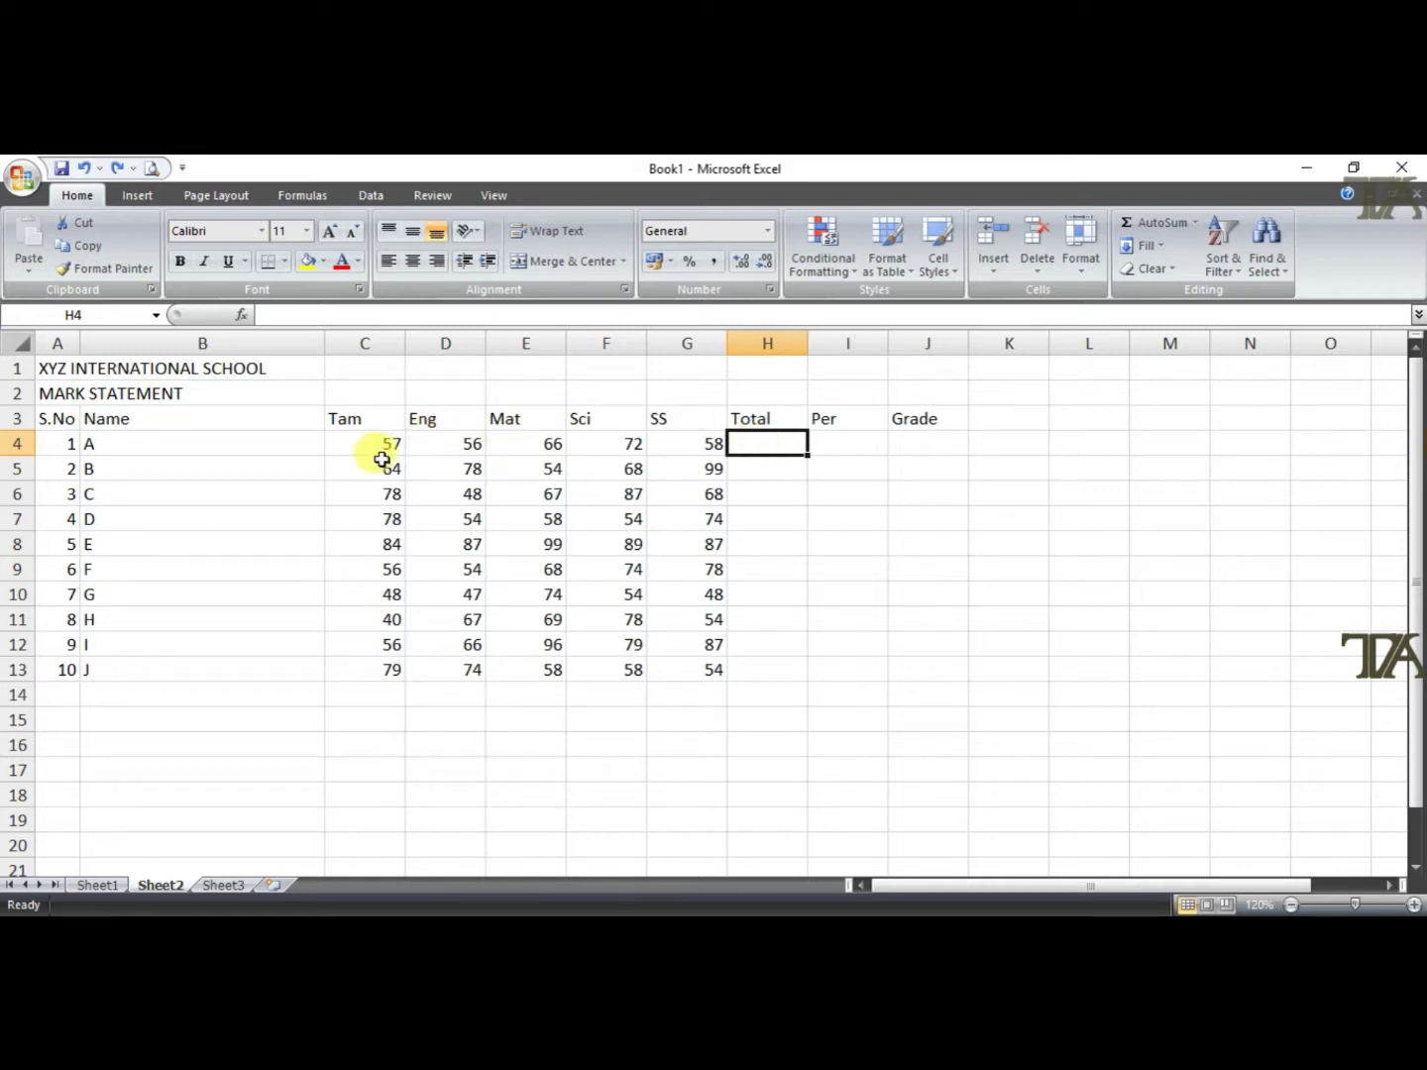
AutoSum the whole marks block into the Total column, then clear those results
mouse_move(373, 442)
mouse_down()
mouse_move(617, 541)
mouse_move(721, 658)
mouse_move(760, 657)
mouse_up()
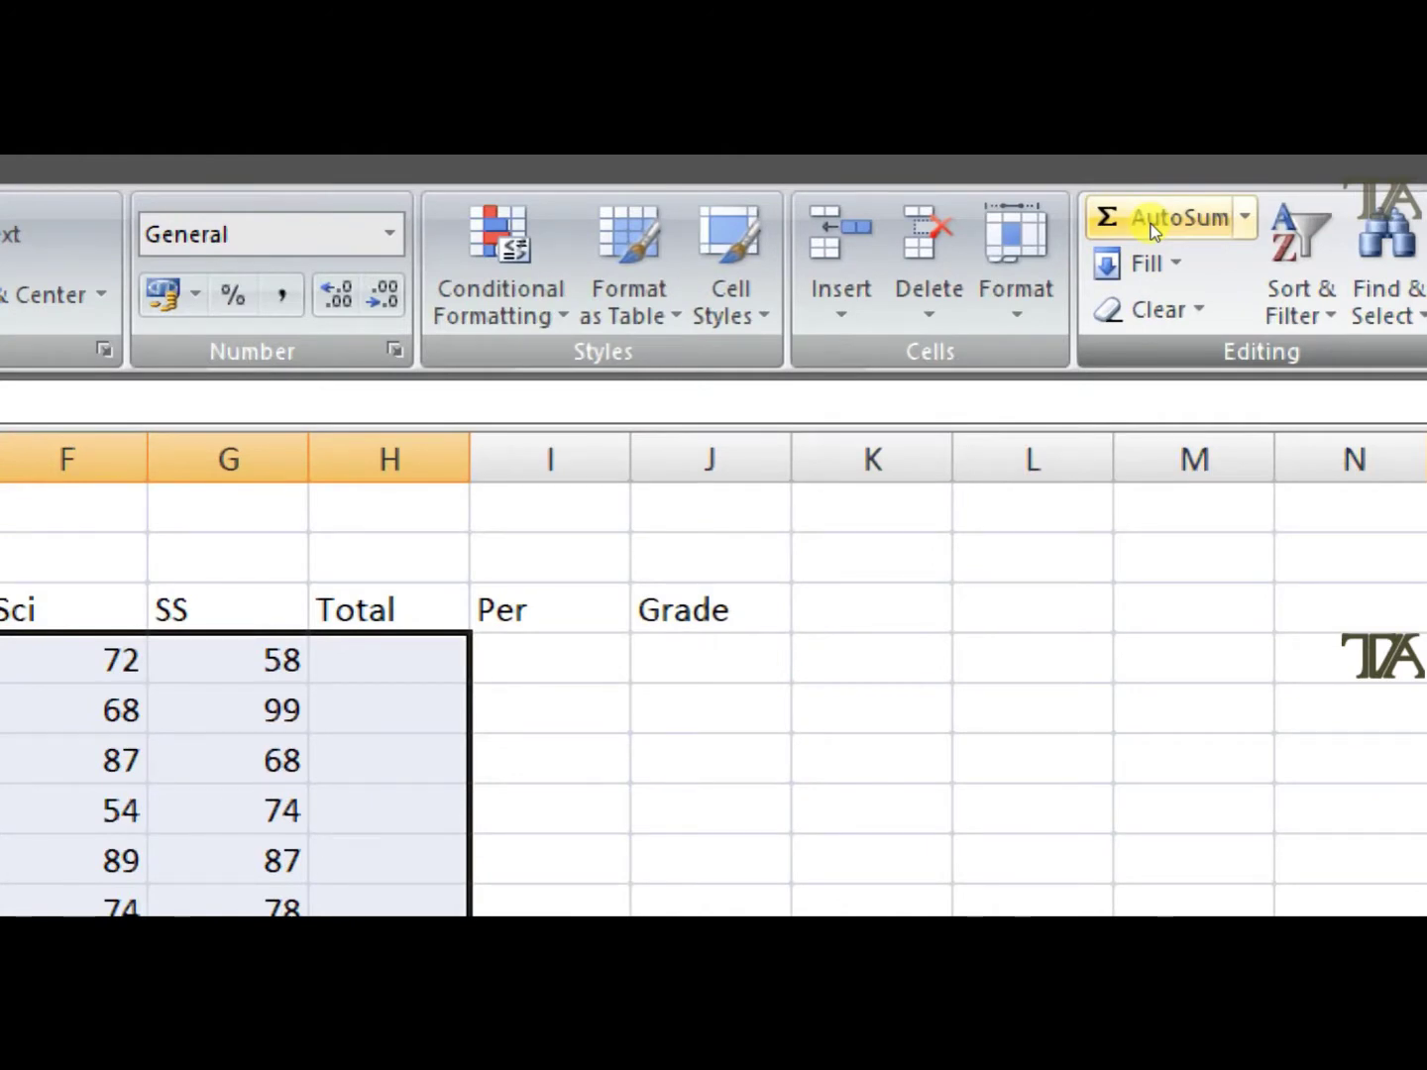
click(1153, 228)
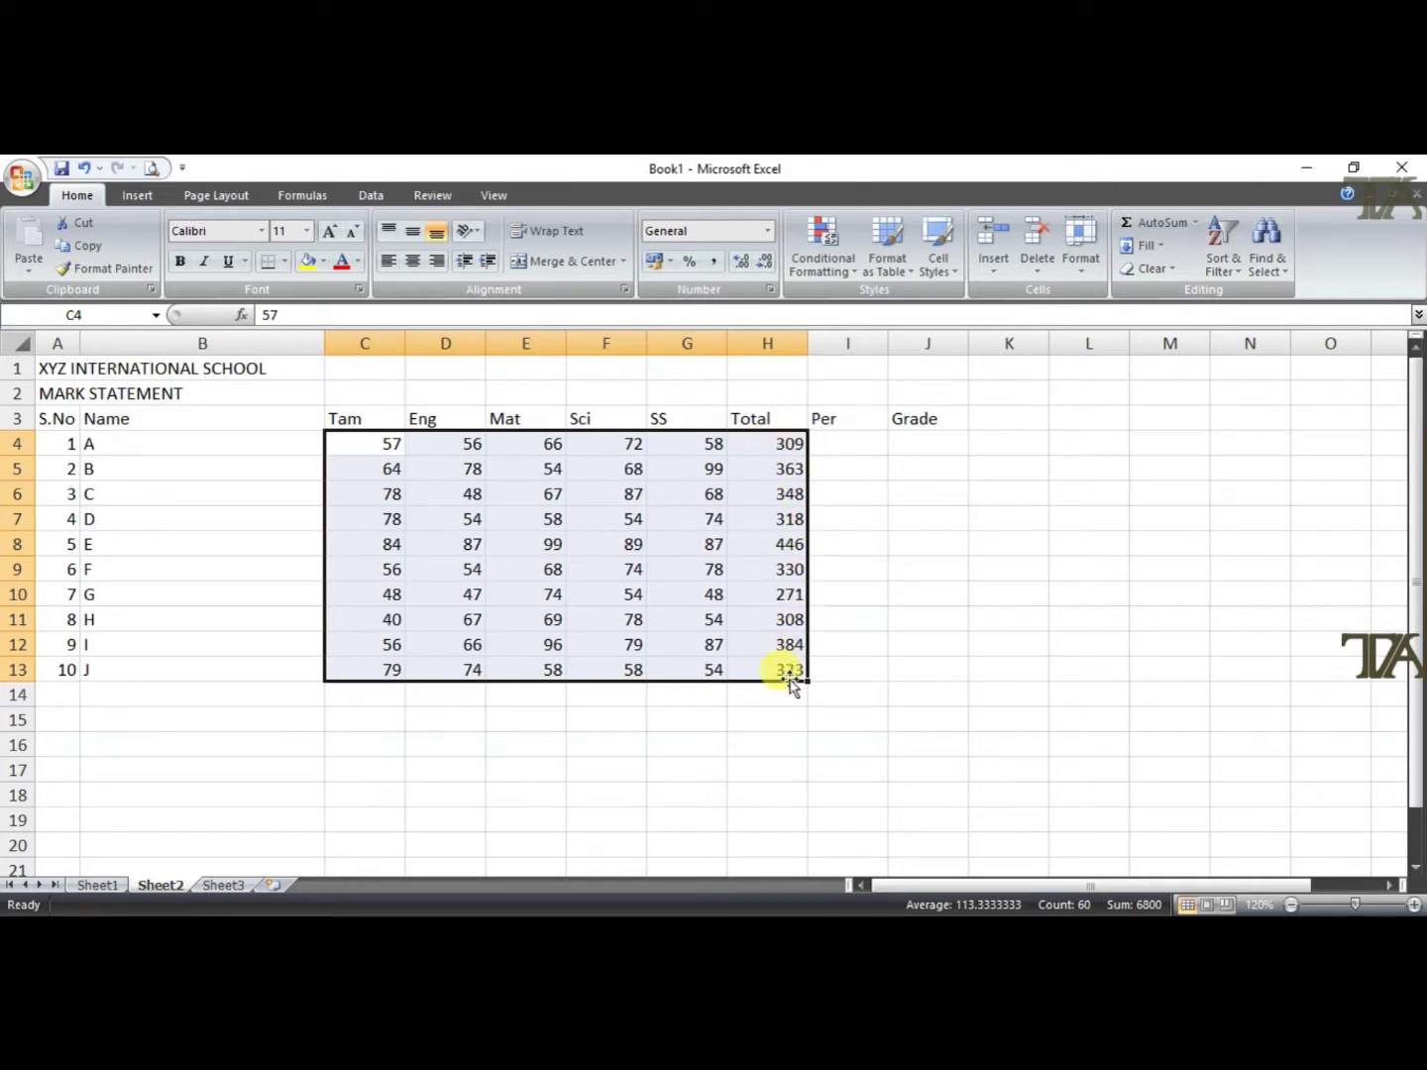
drag(789, 679, 754, 679)
click(532, 528)
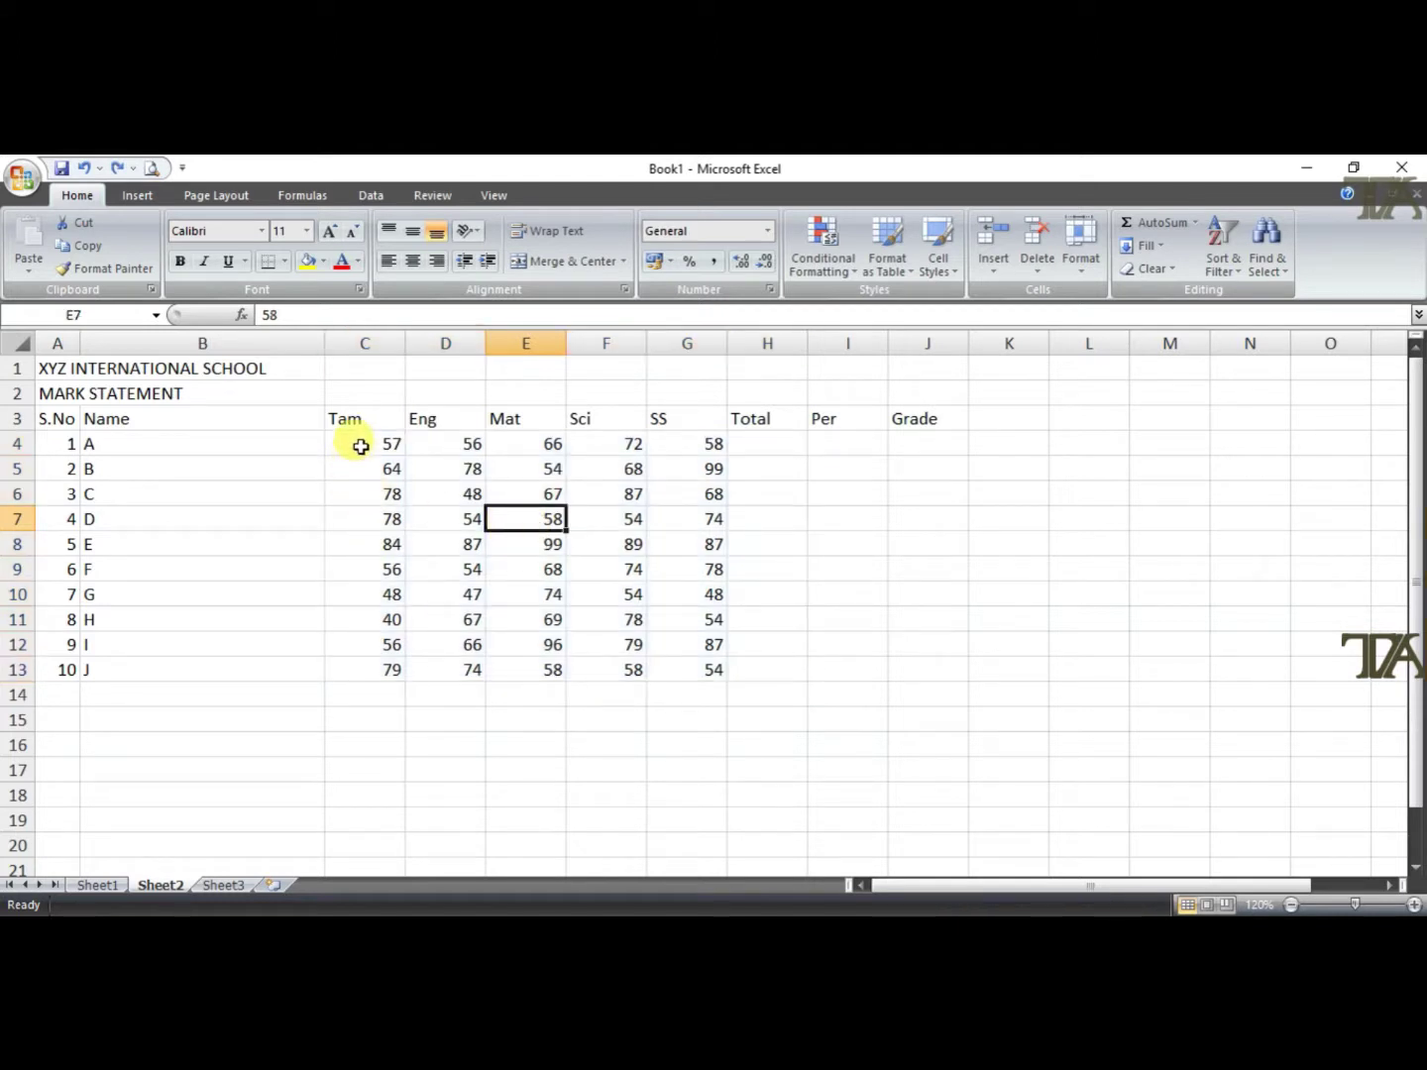
AutoSum student A's marks into H4 and fill the formula down to H13
drag(361, 444, 708, 446)
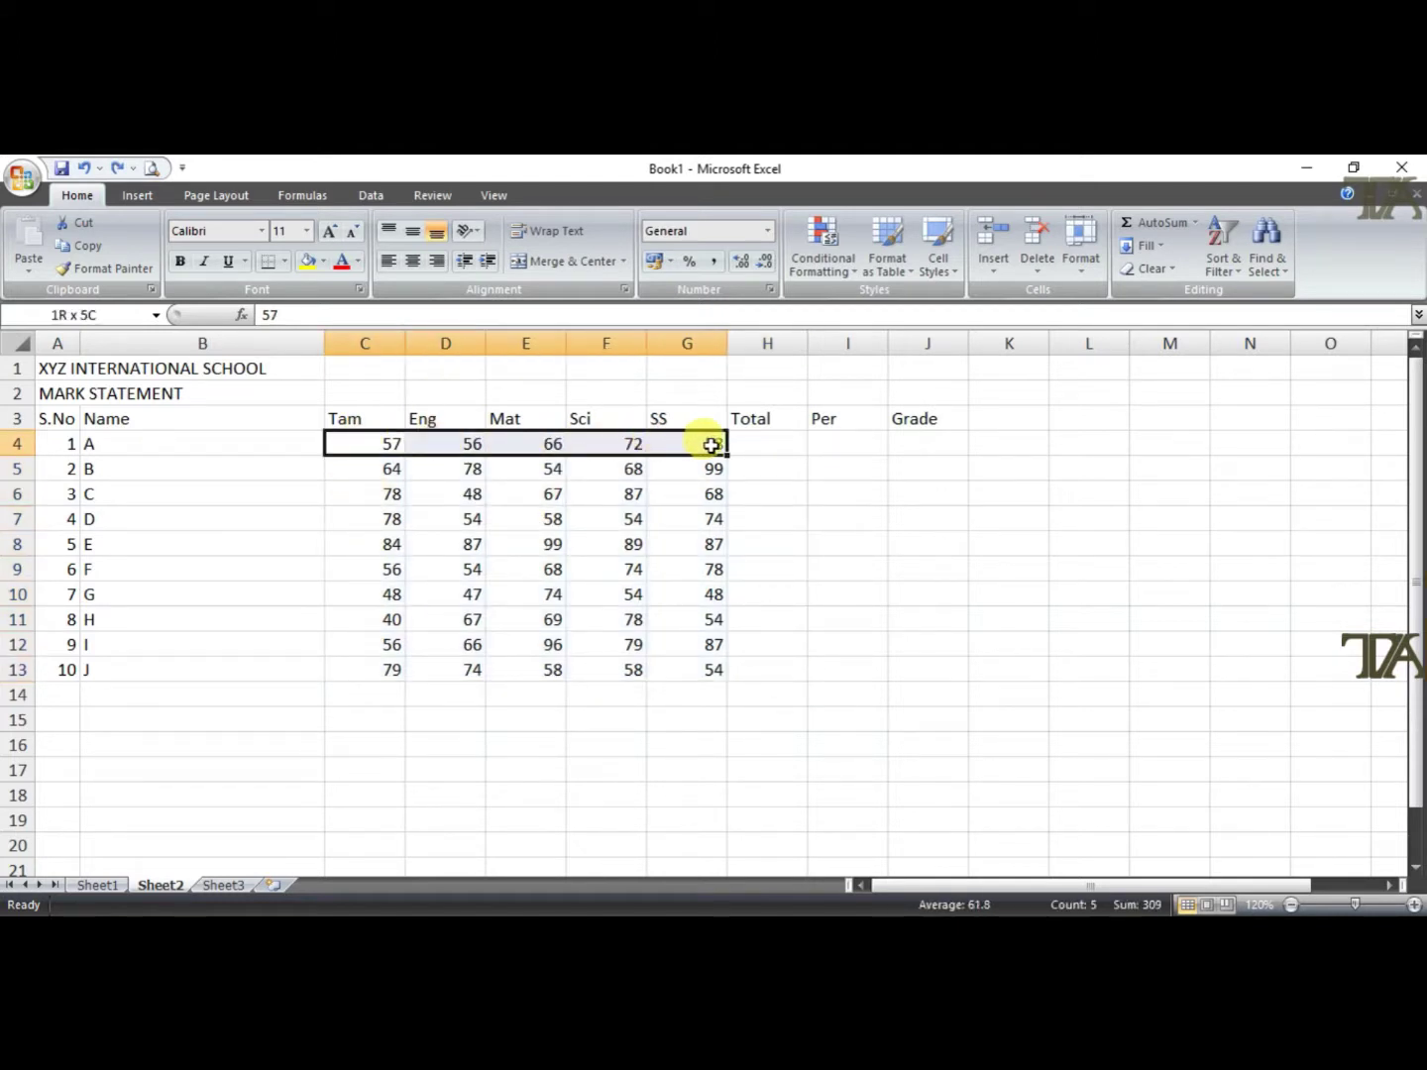
click(1149, 227)
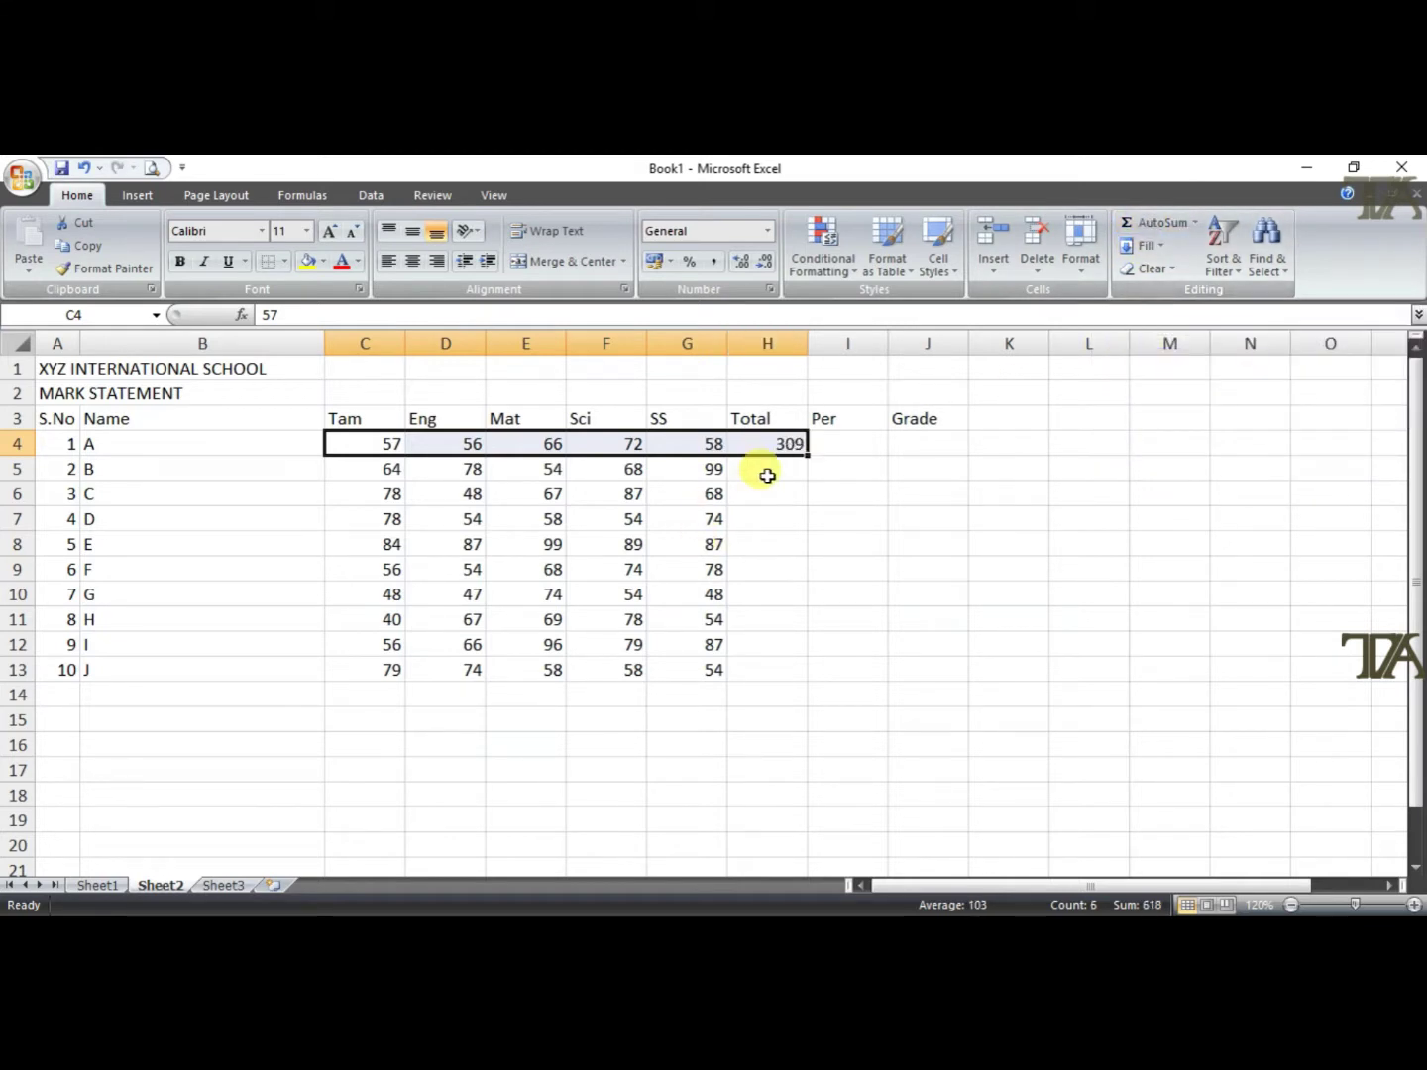
click(785, 449)
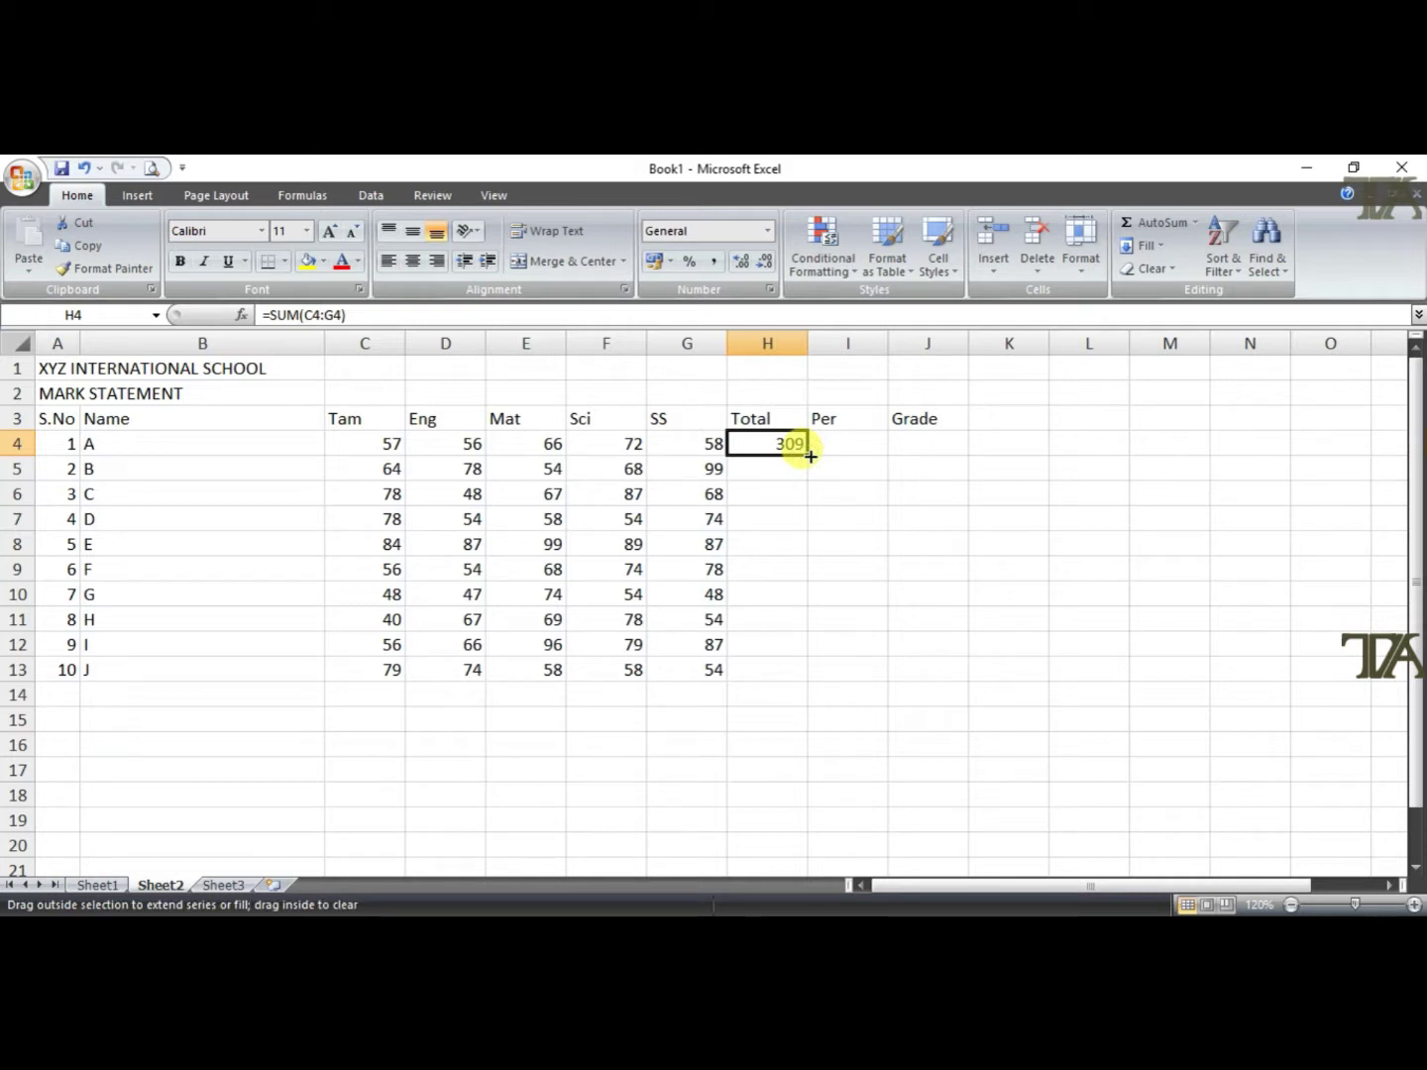
drag(811, 455, 811, 674)
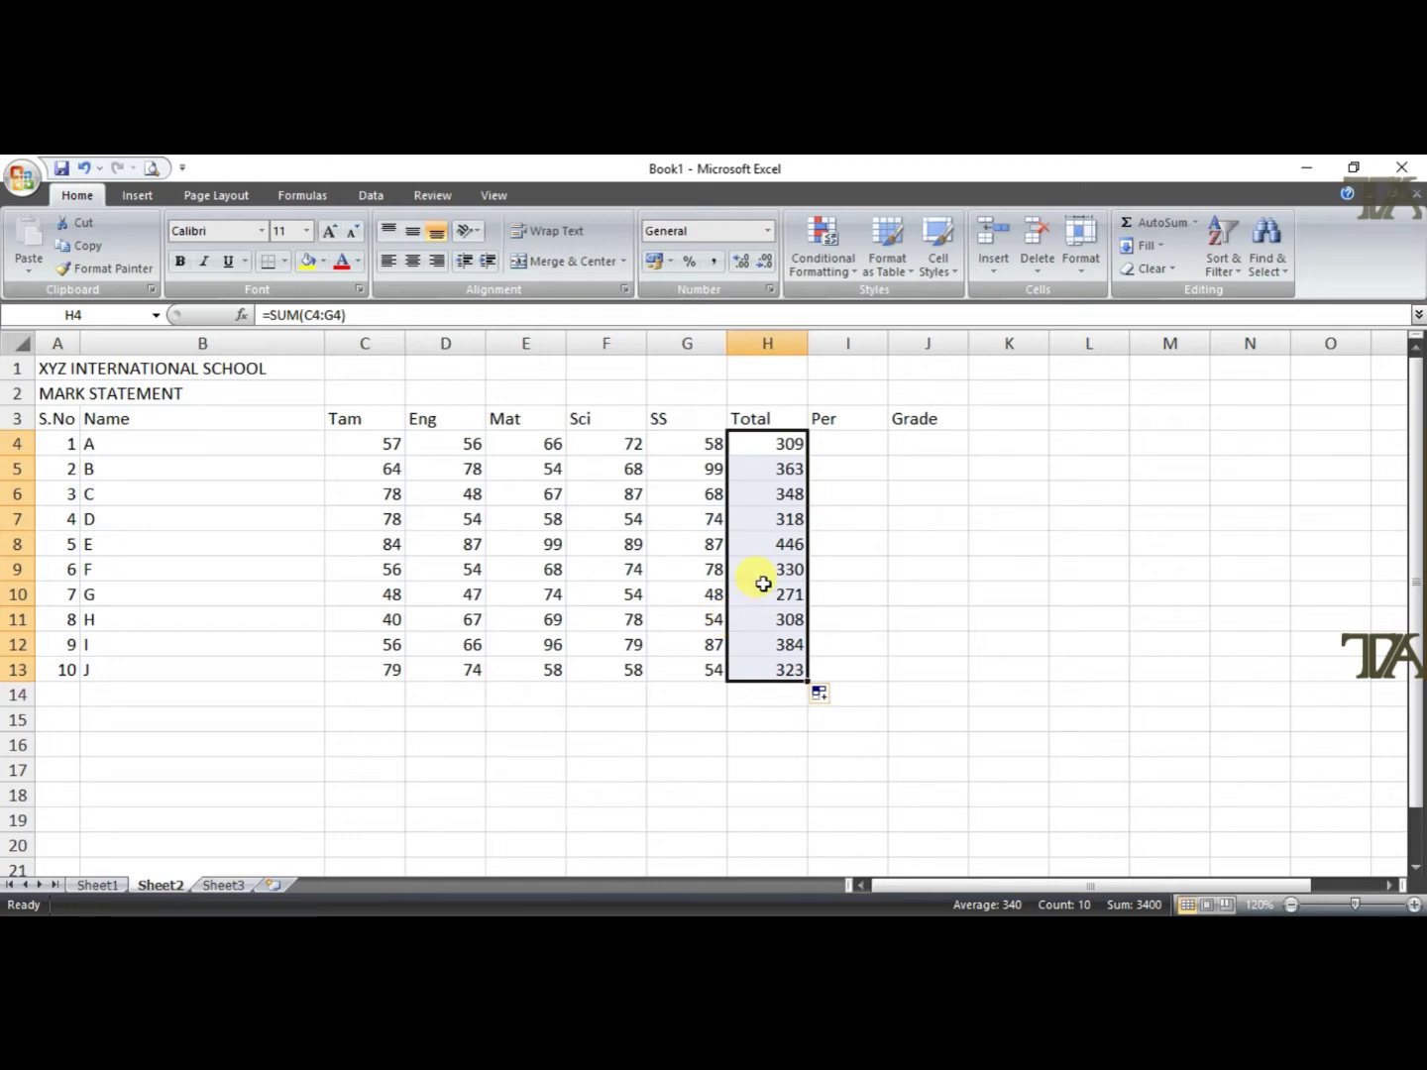
Enter =H4/500*100 in I4 to get student A's percentage, 61.8
click(828, 441)
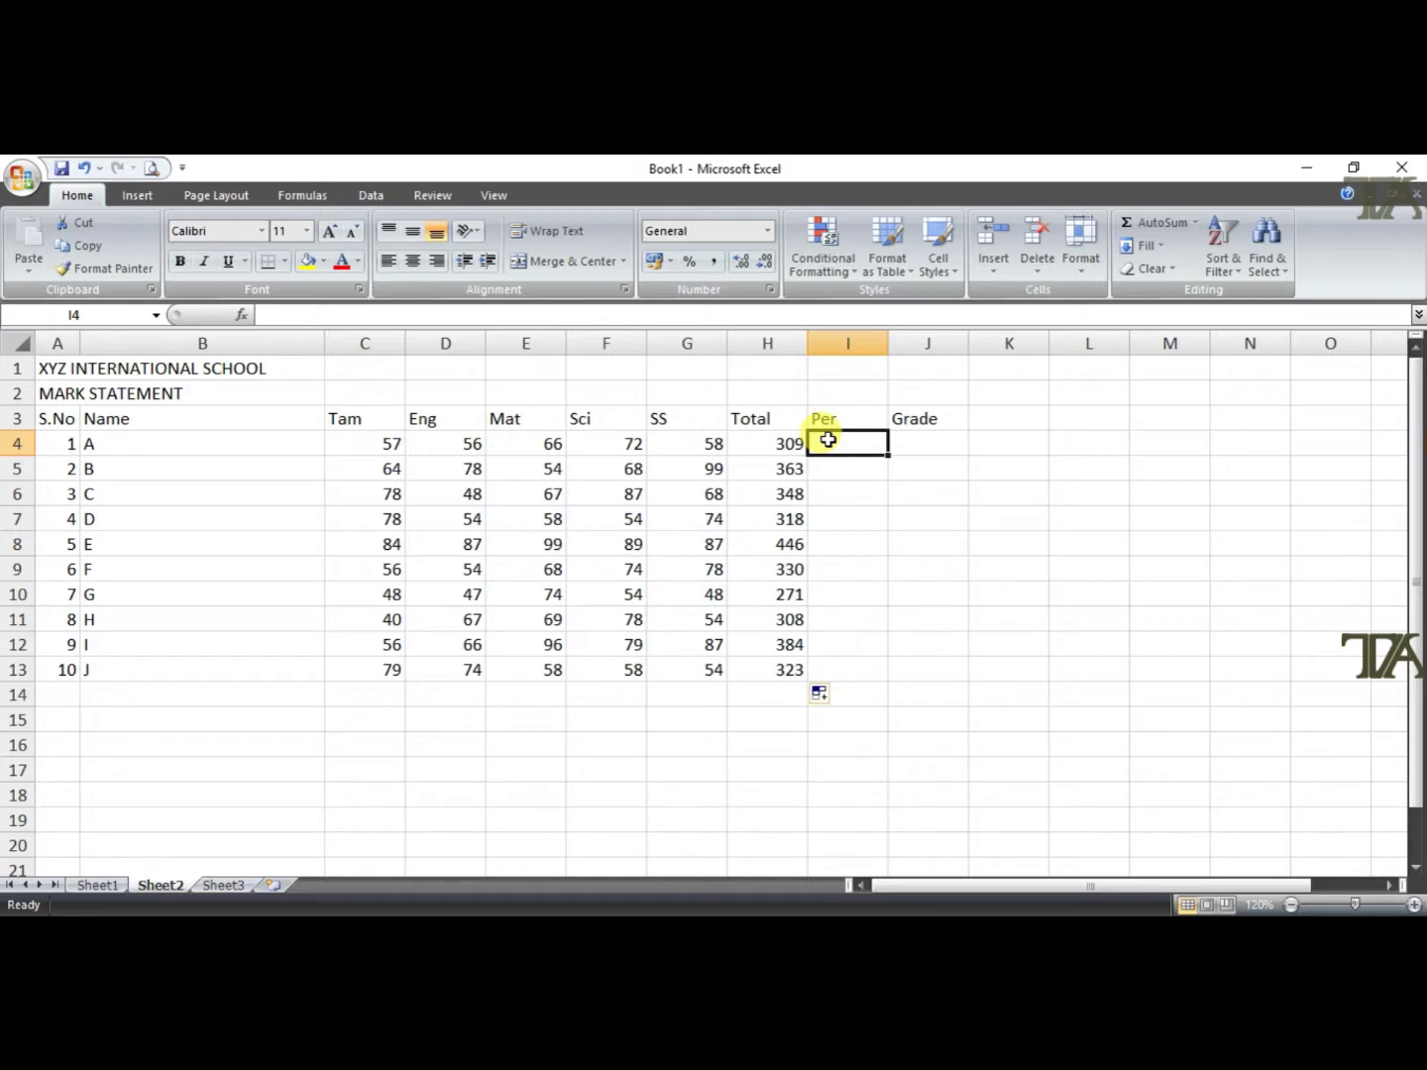
text(=)
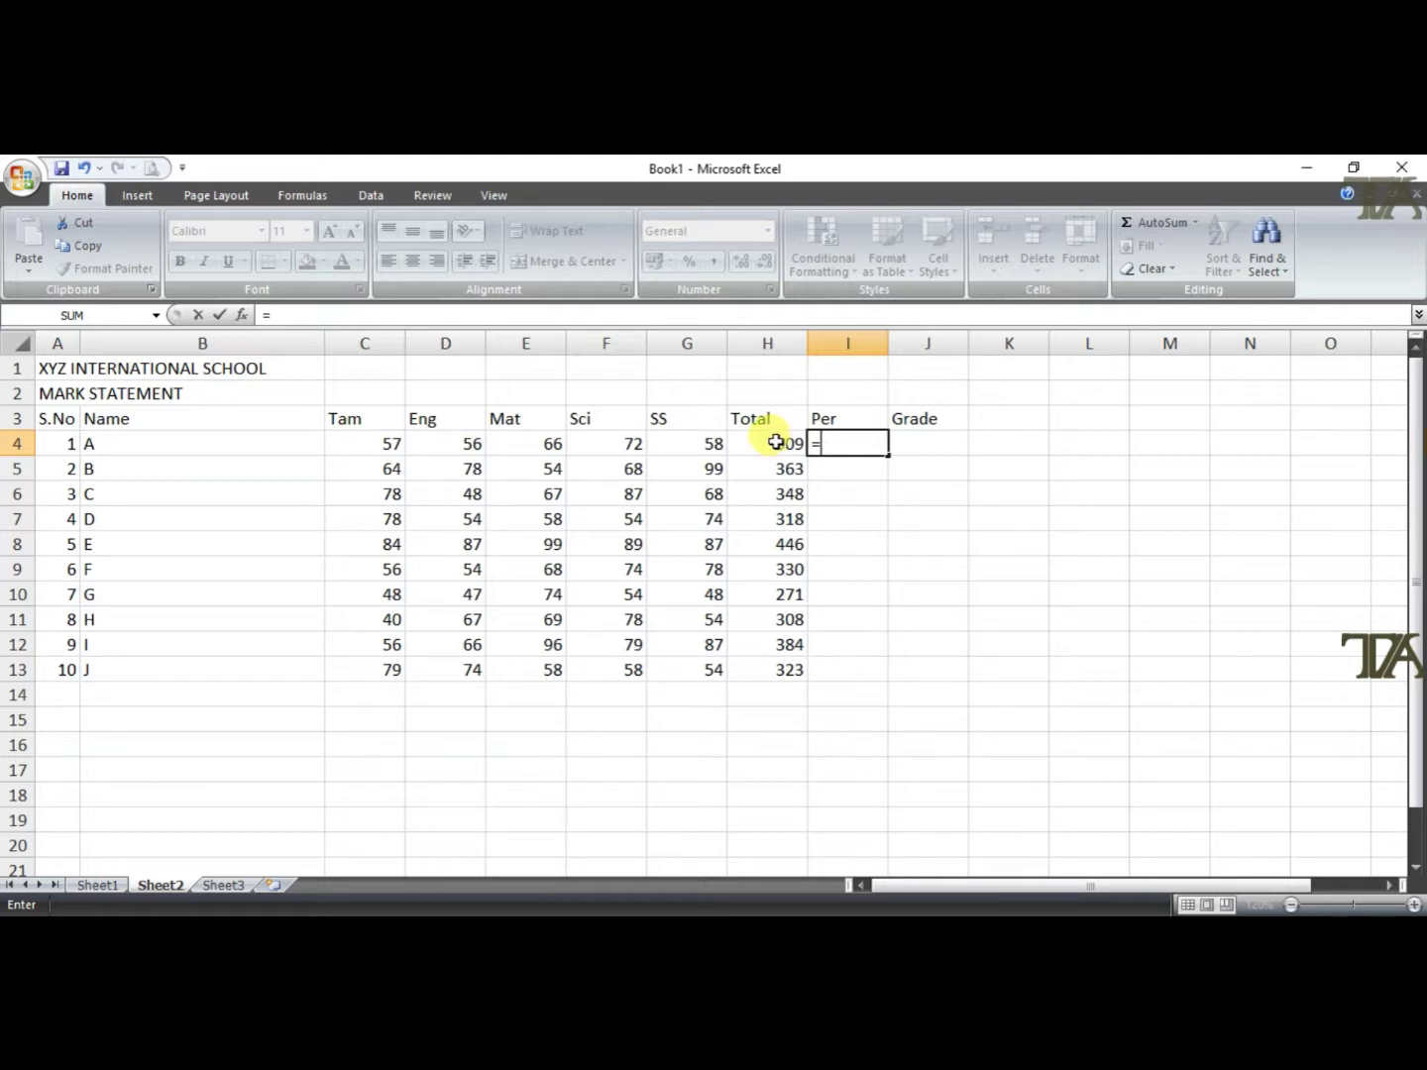
click(779, 441)
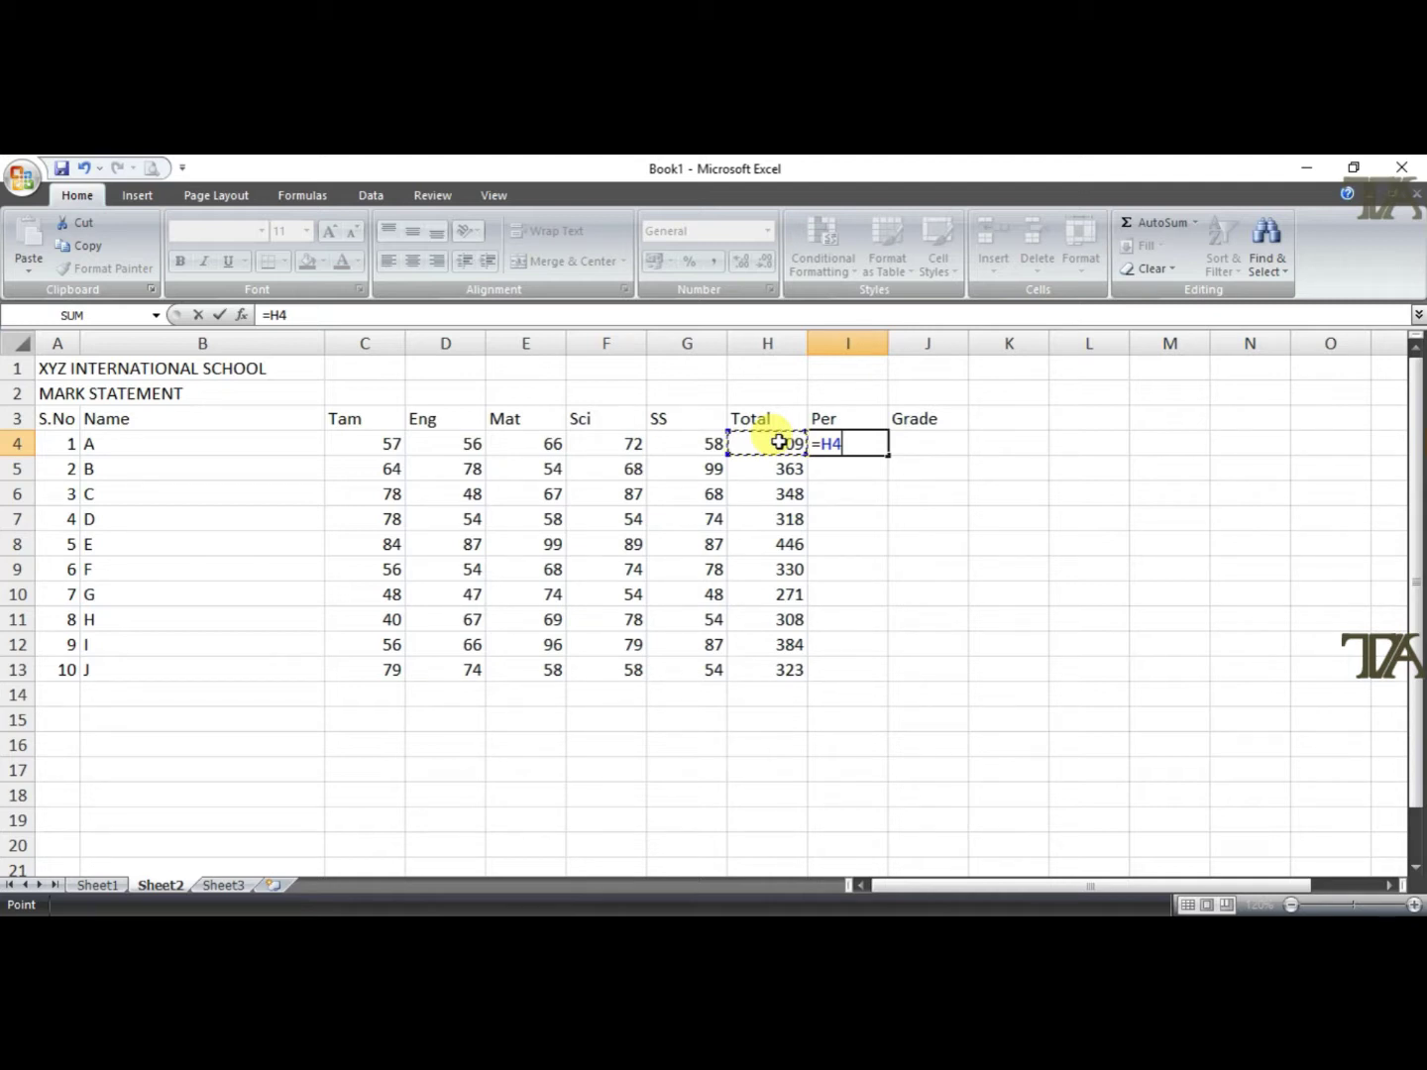
text(/)
text(500)
text(*)
text(100)
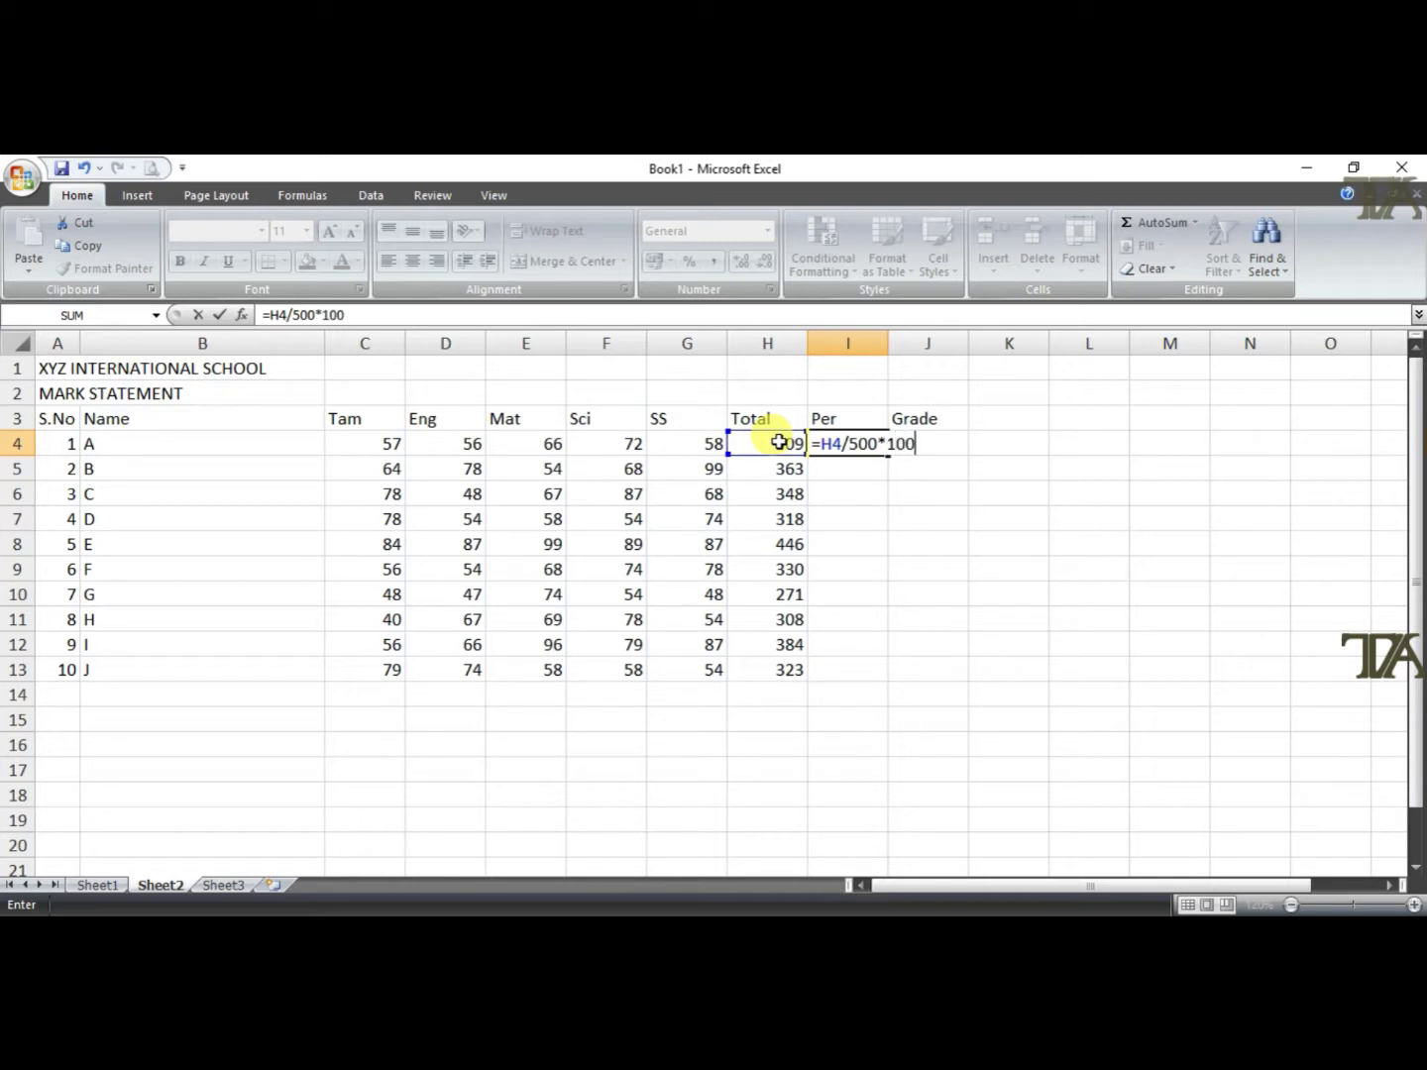
key(Return)
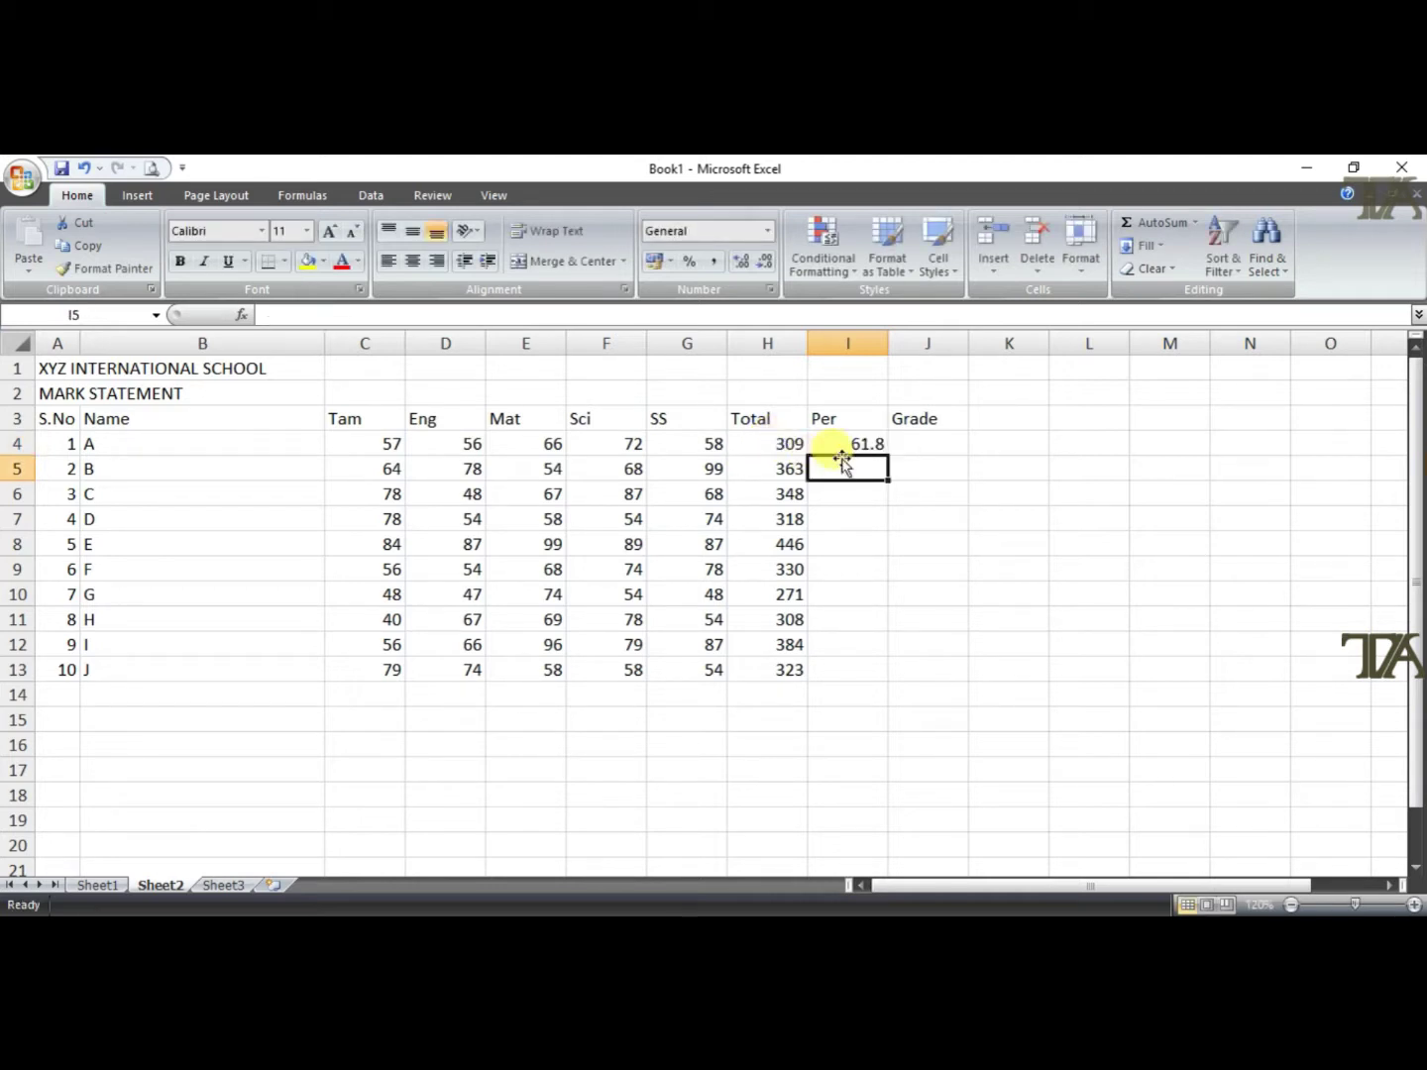
Fill I4's percentage formula down to I13, giving 61.8 through 64.6
click(869, 444)
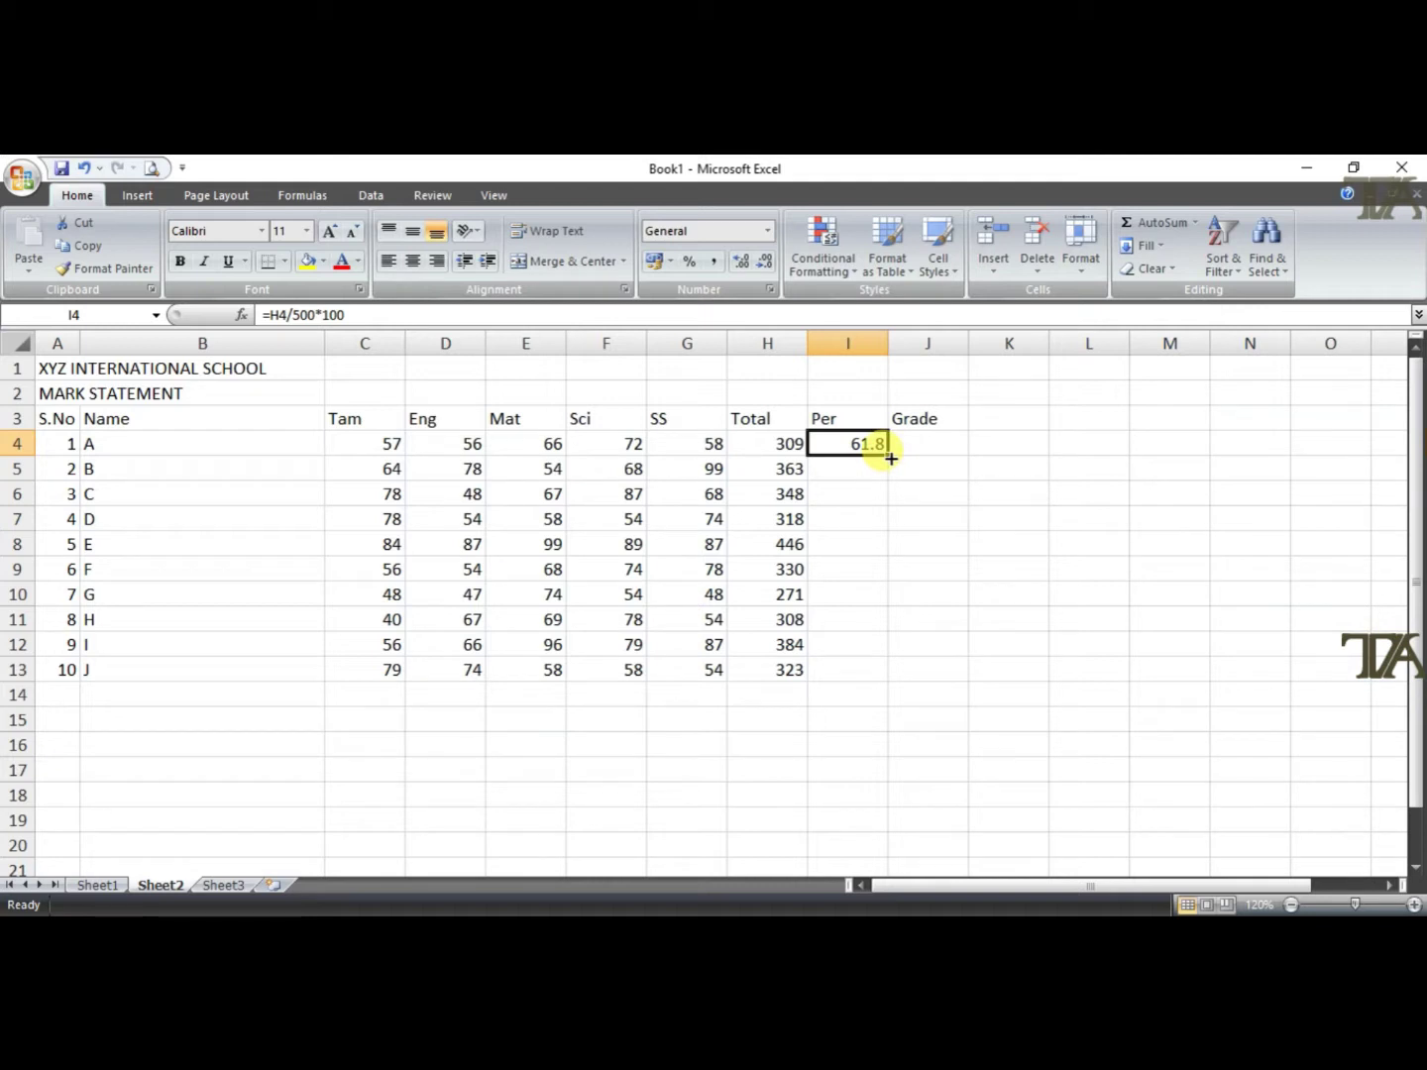
drag(891, 459, 890, 680)
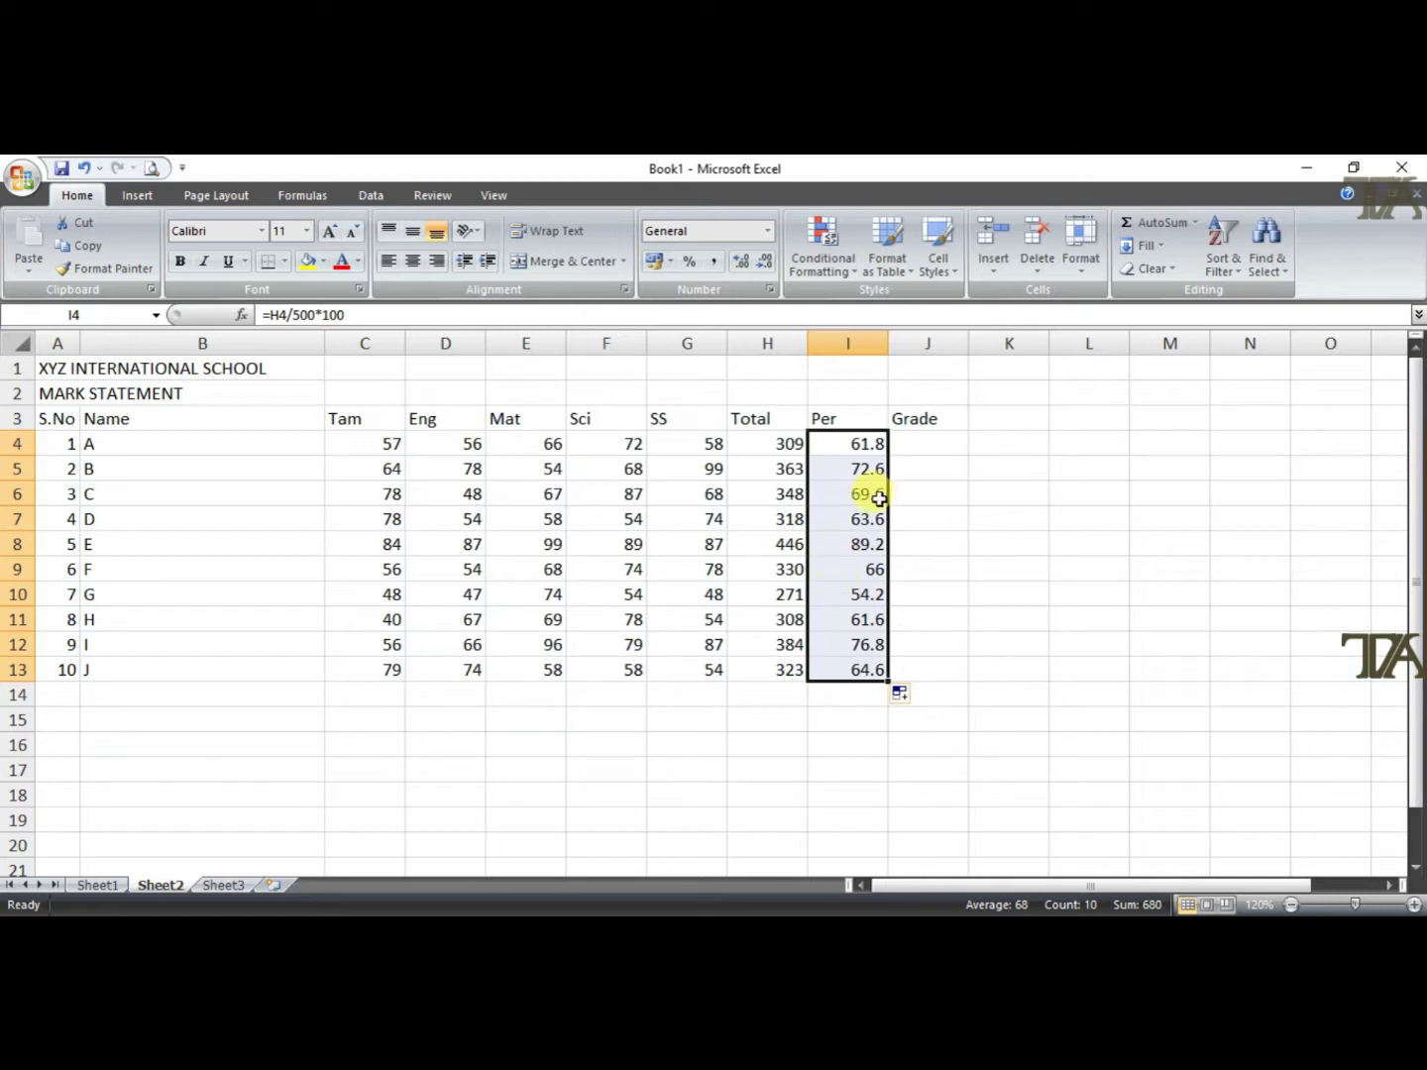
click(911, 445)
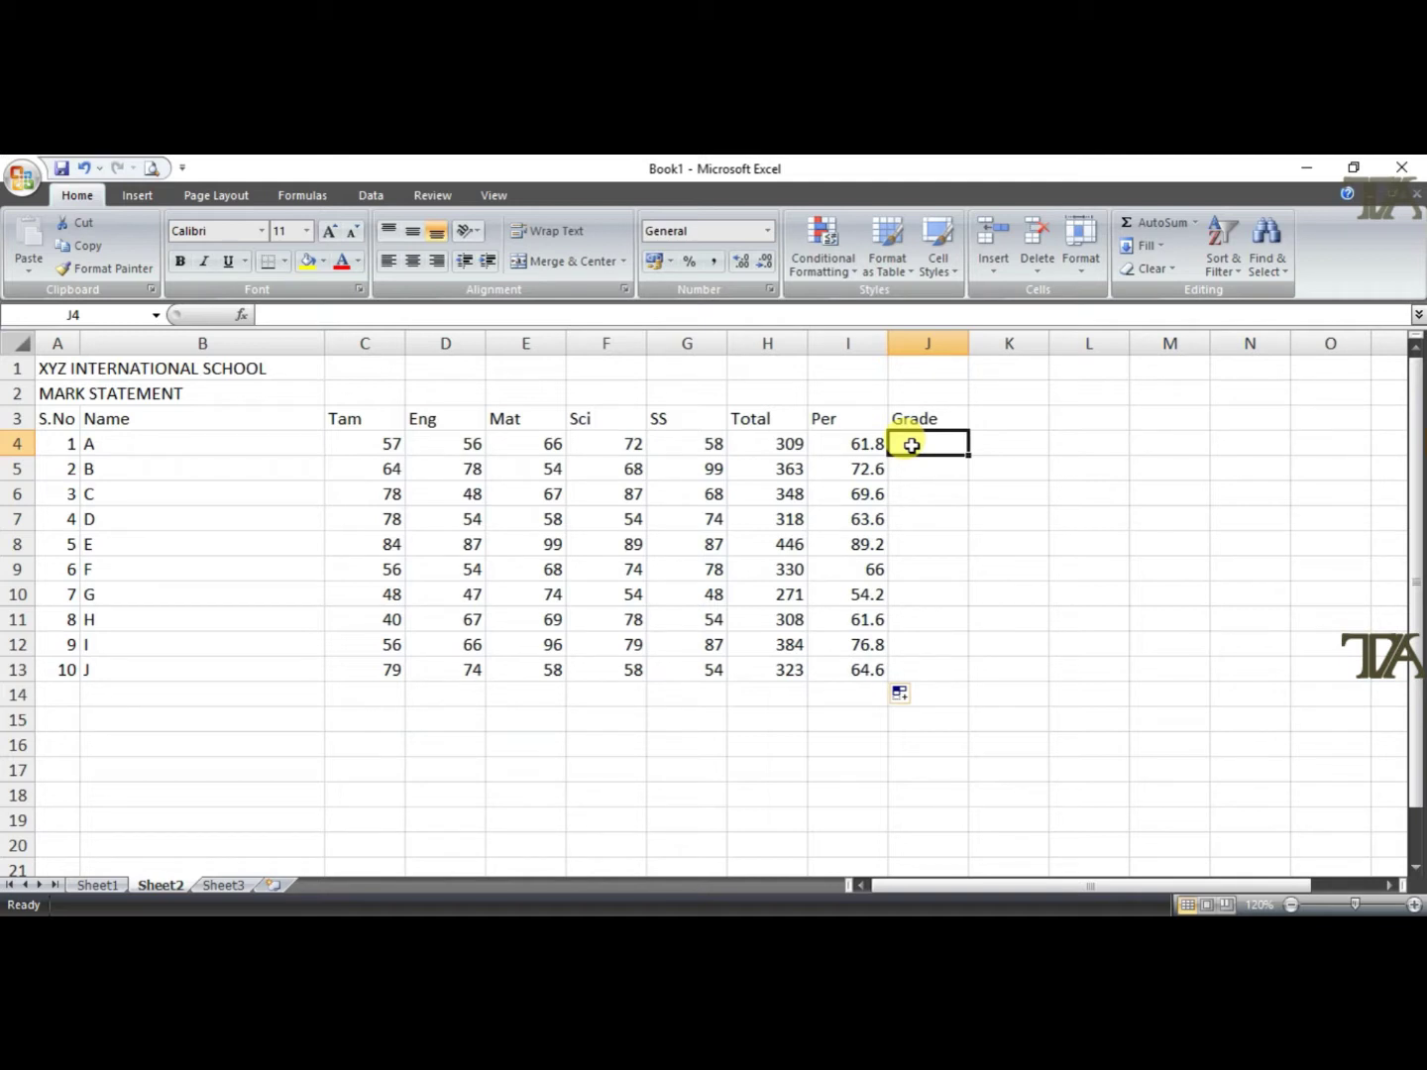
Begin J4's grade formula as =IF(I4>=90,"A1",IF( for the nested test
text(=)
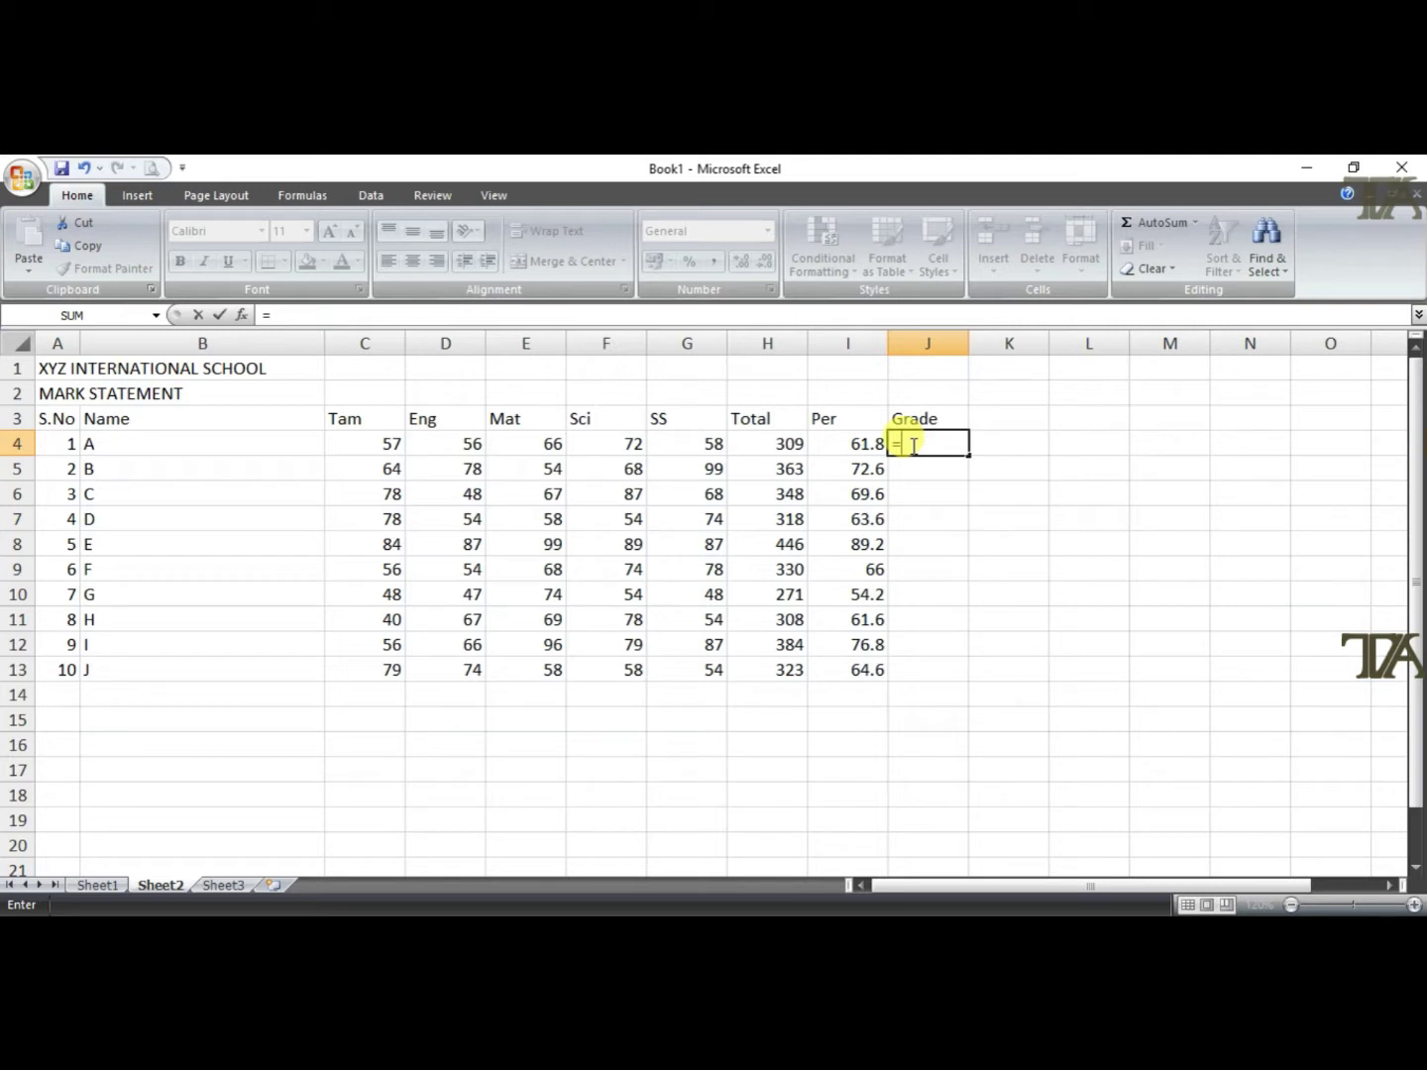
text(IF)
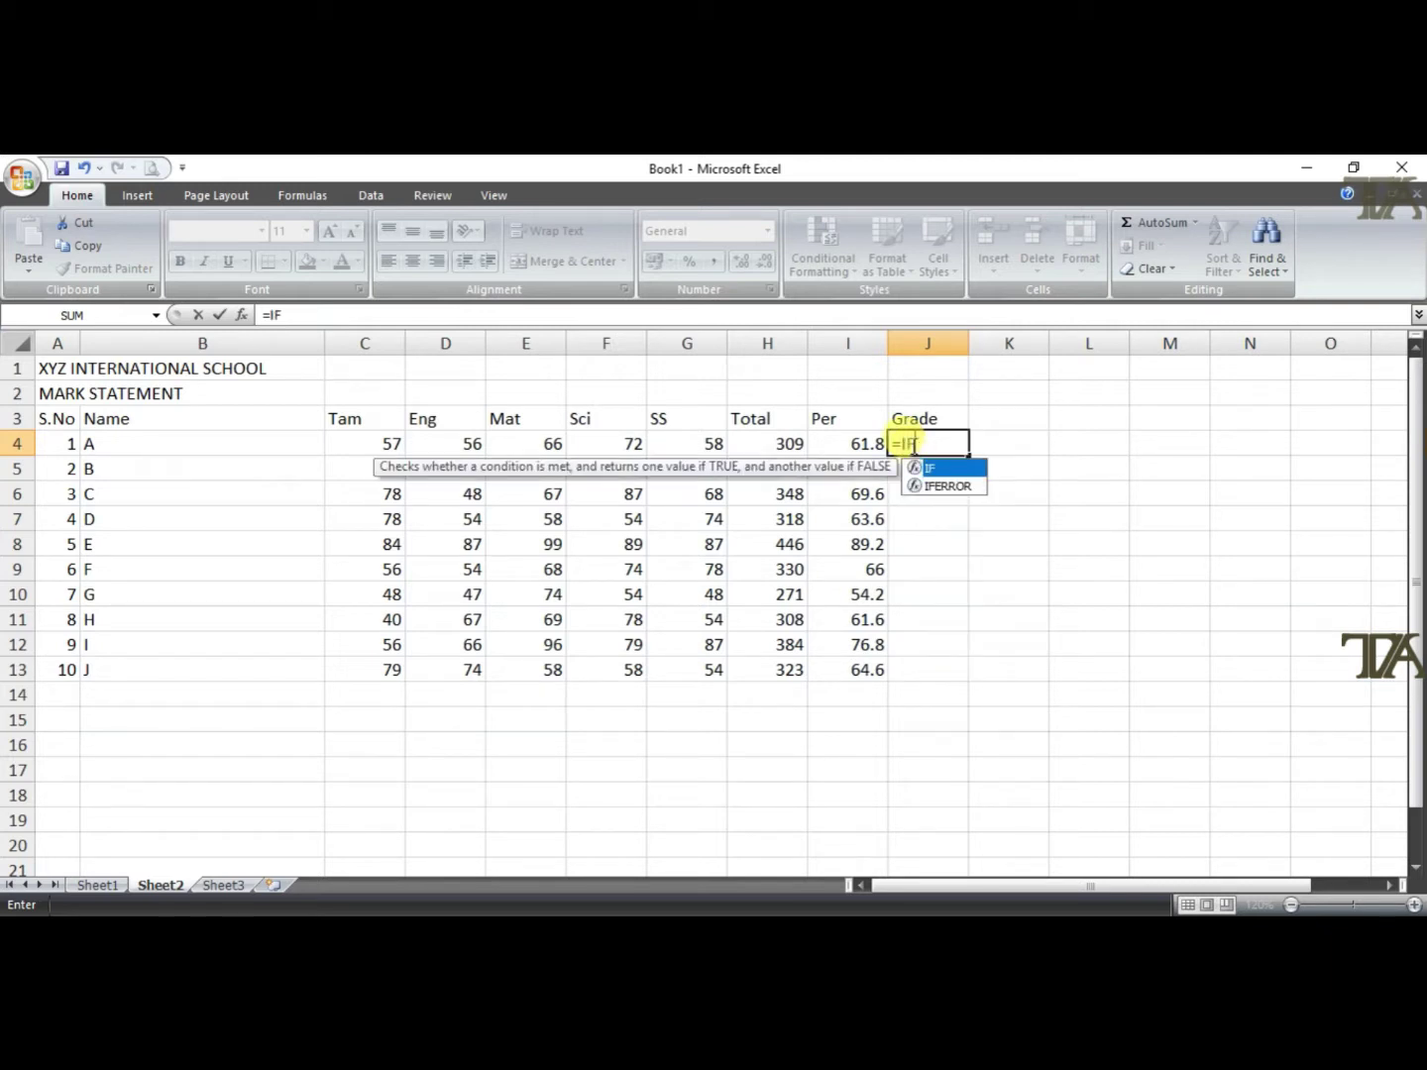
text(()
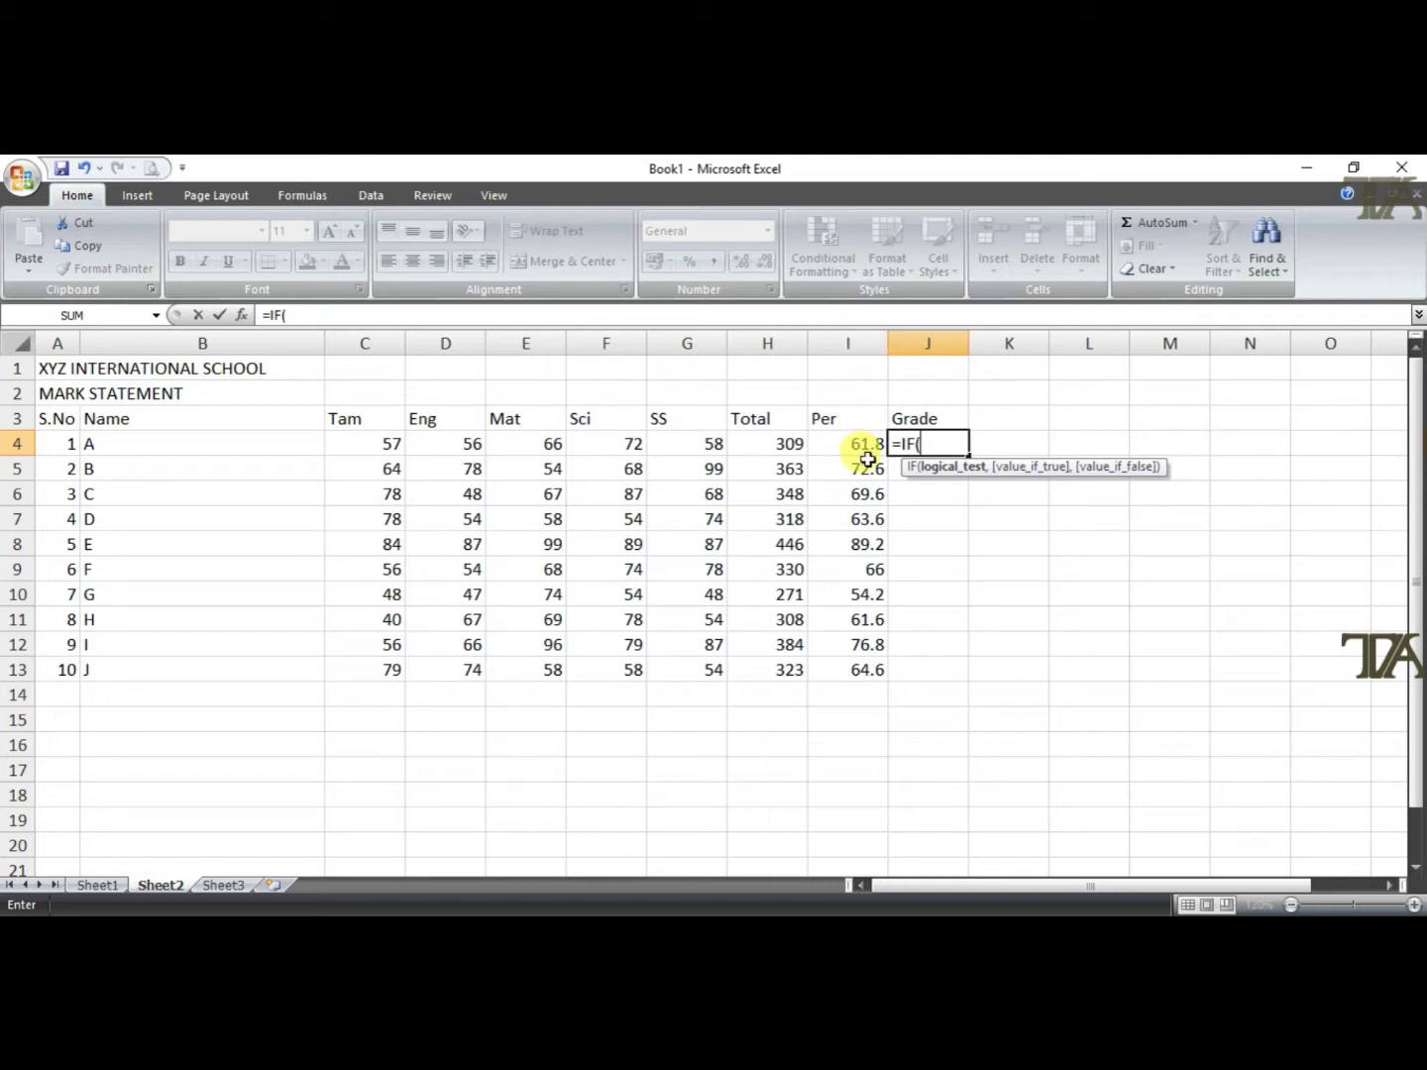
click(861, 446)
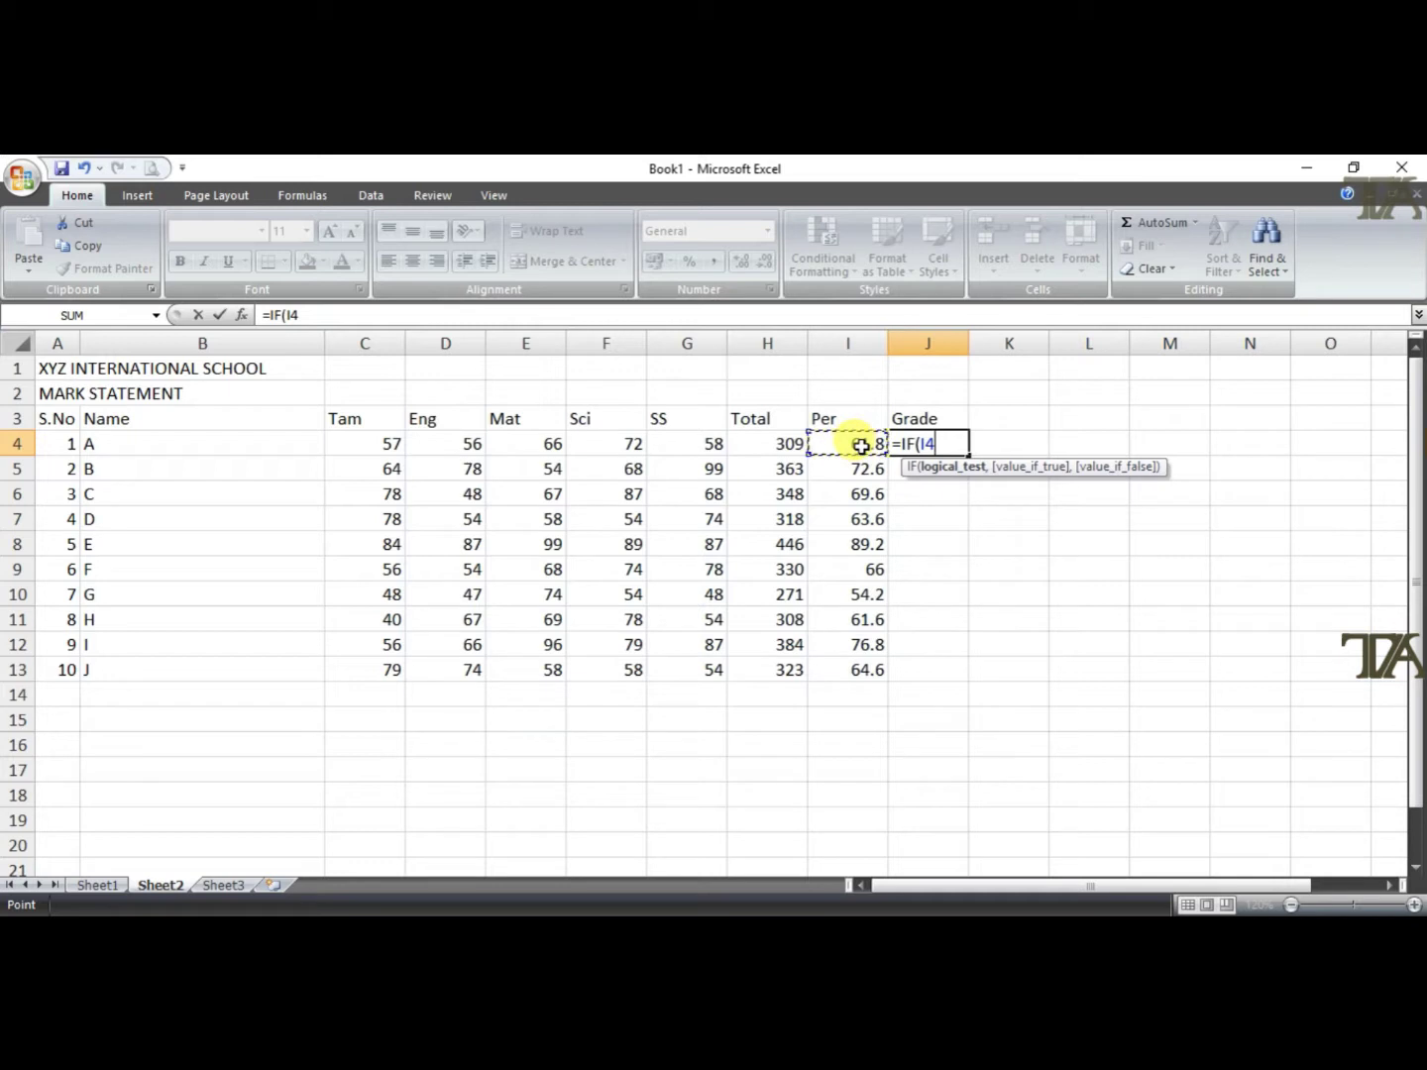
text(>=)
text(90)
text(,)
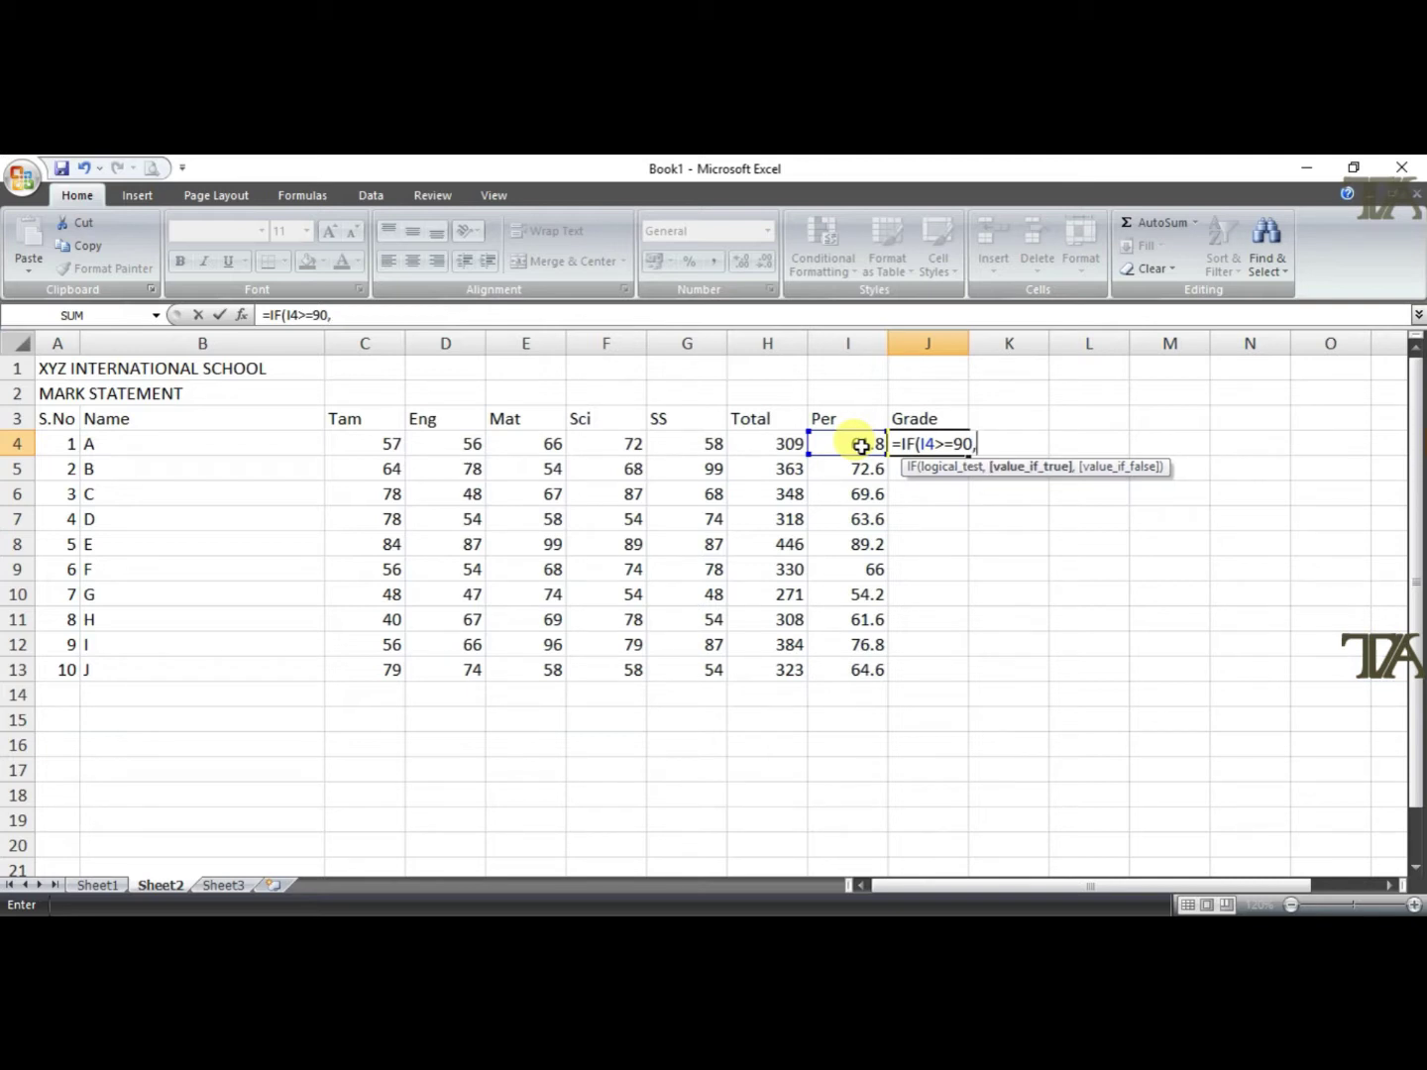
text(")
text(A1)
text(")
text(,)
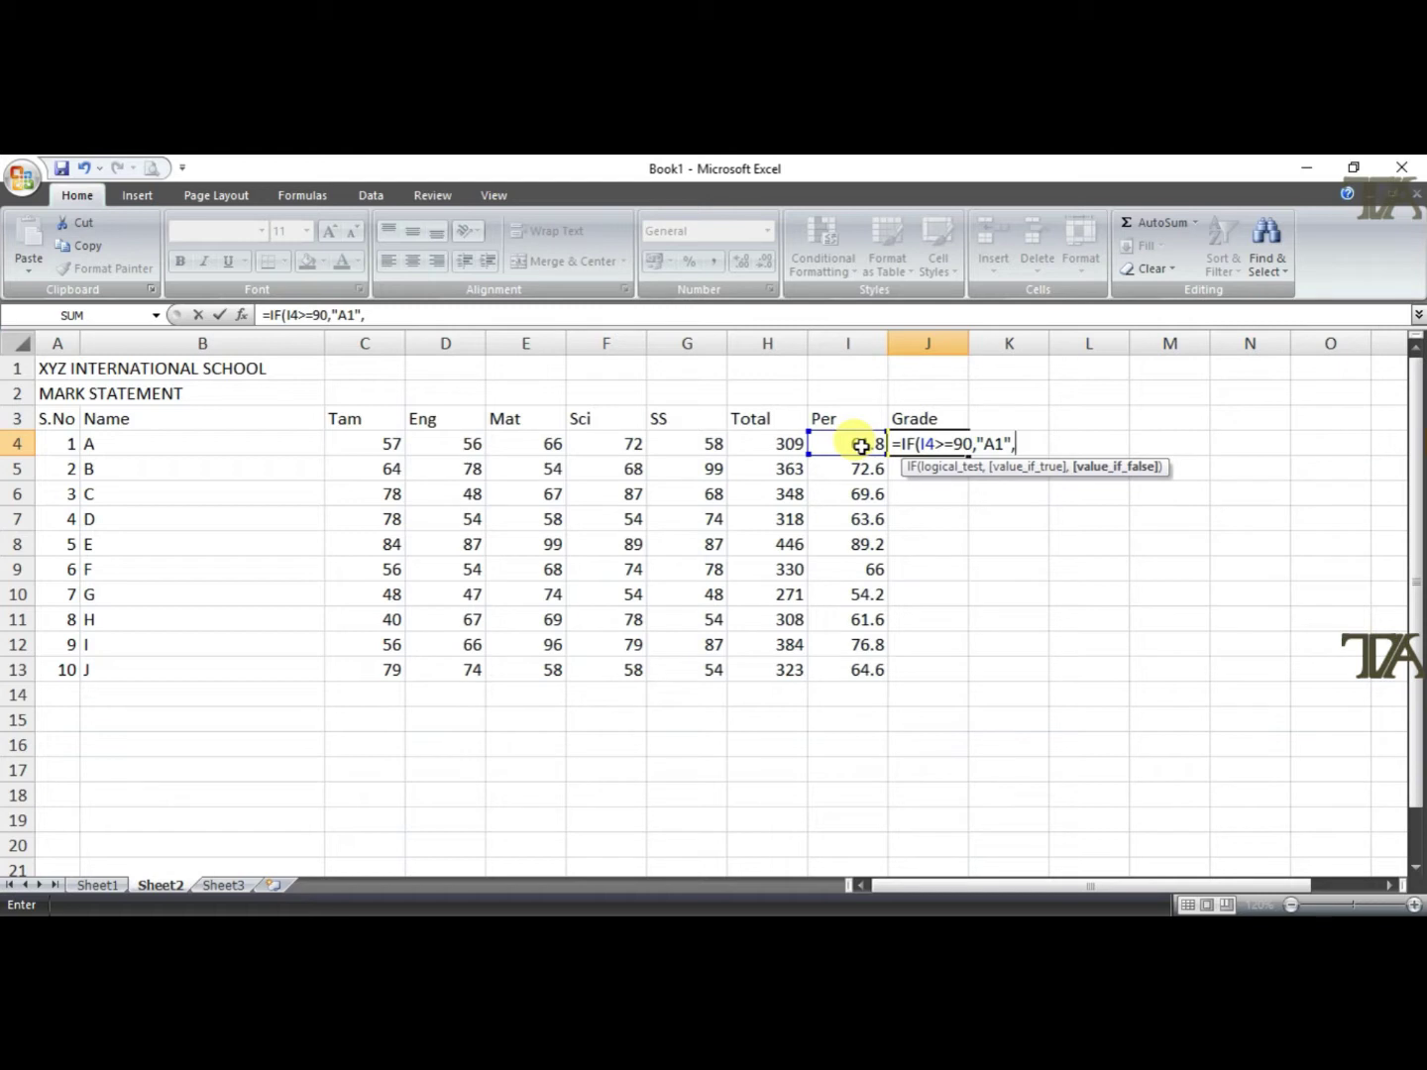
text(IF)
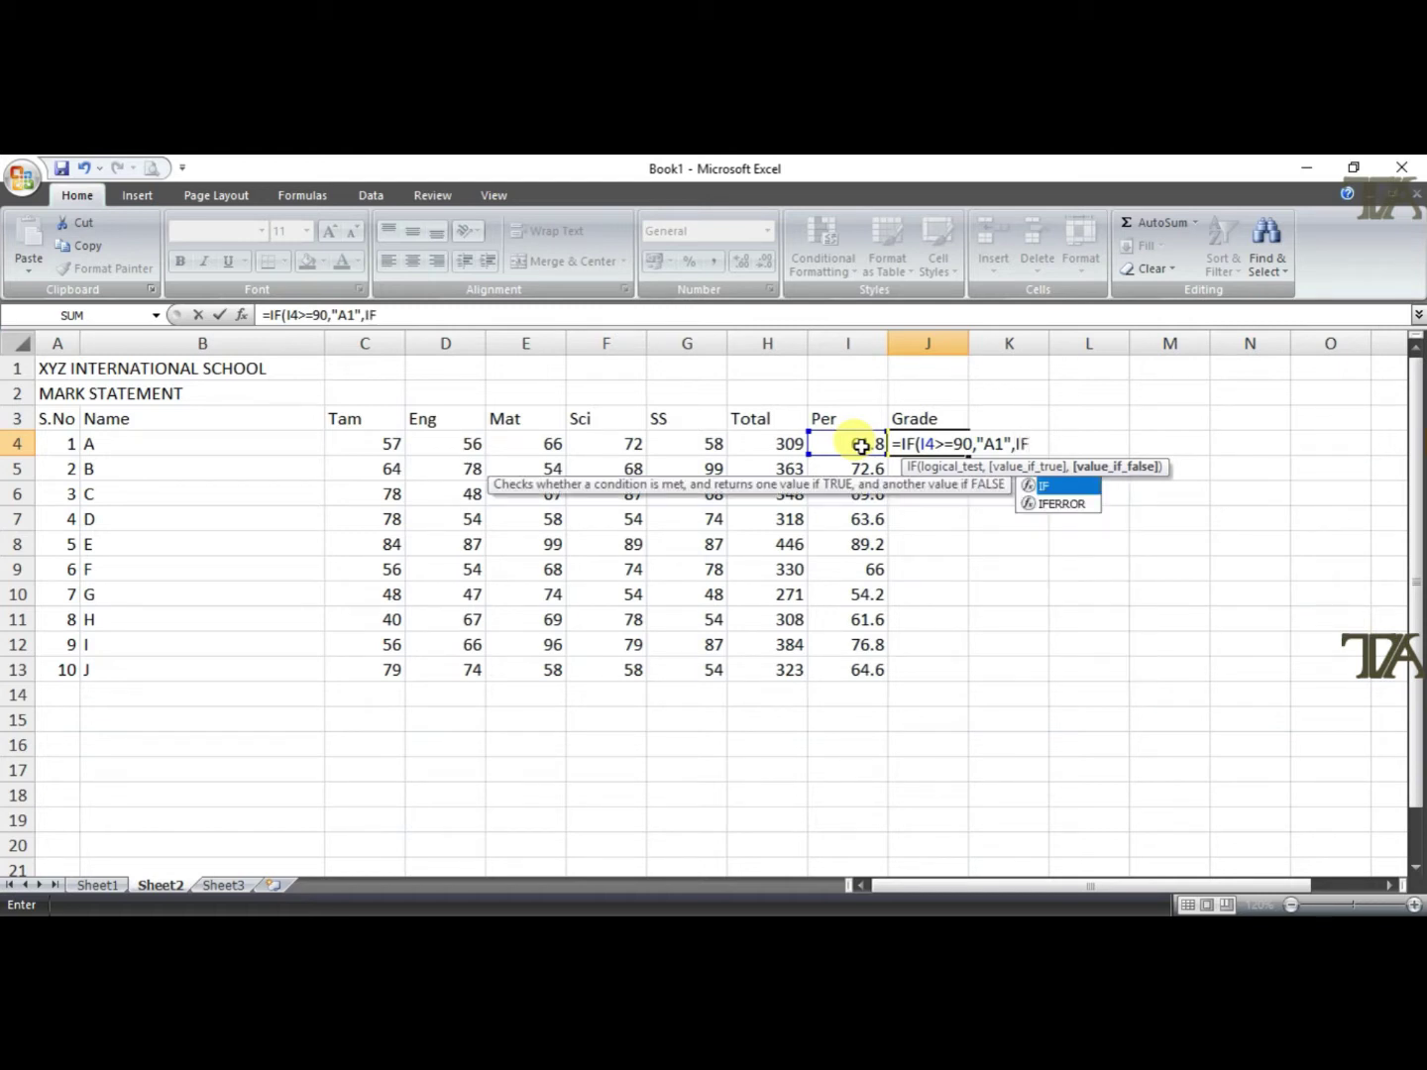
text(()
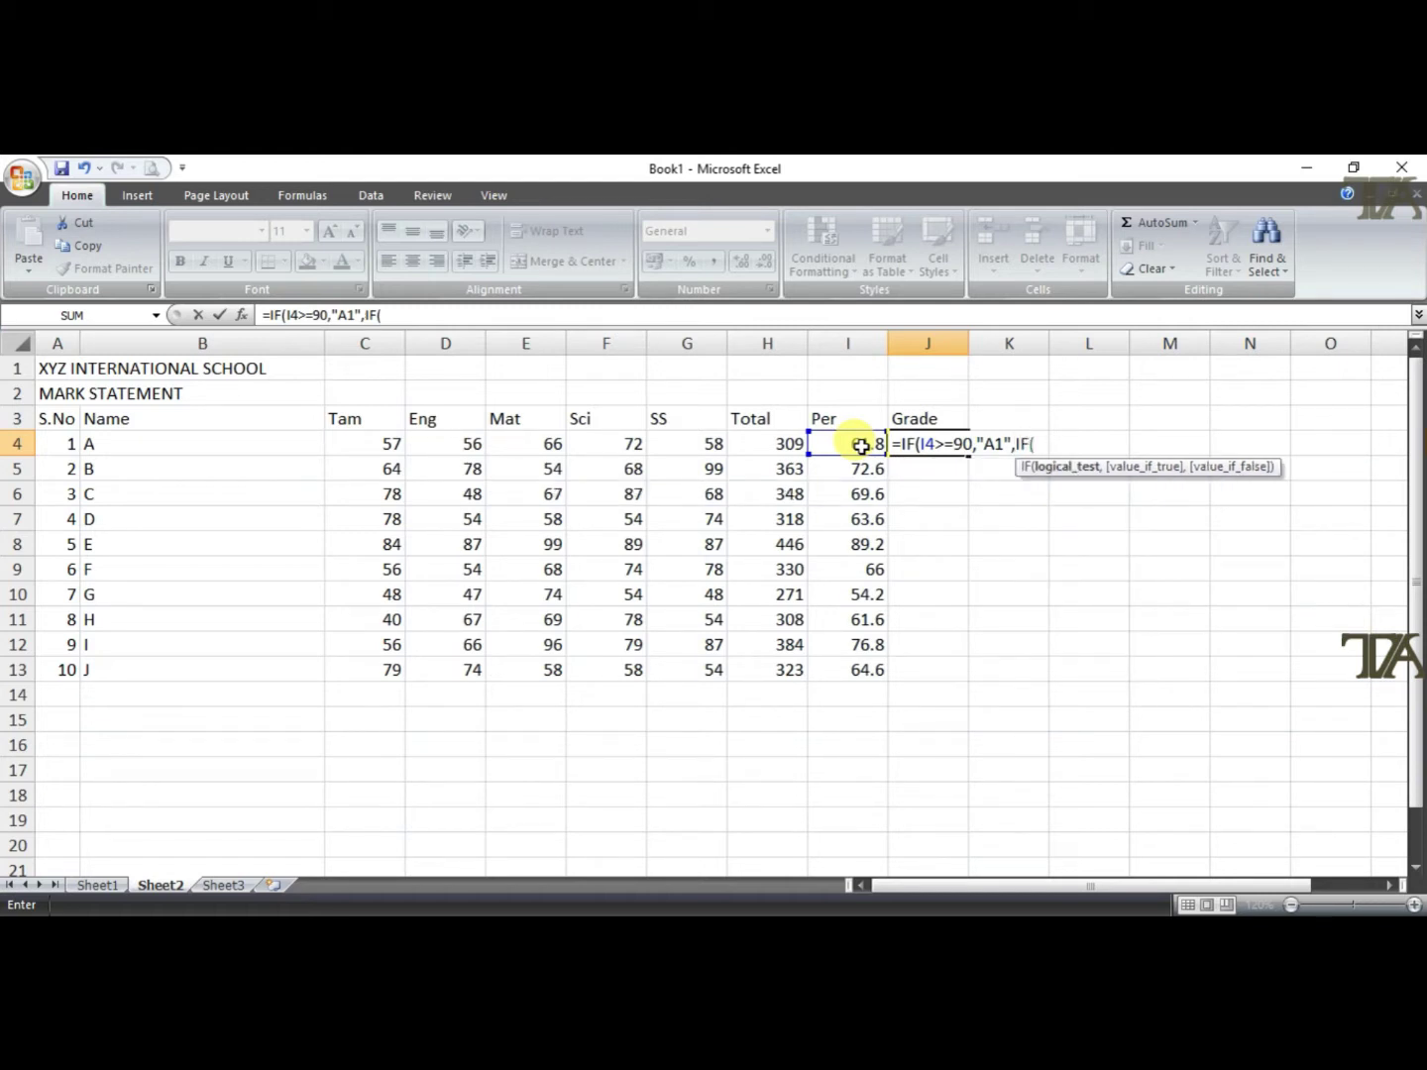
Extend the nested IF with A2 (>=80), B1 (>=70), B2 (>=60) and C1 (>=50)
click(852, 445)
text(>)
text(=)
text(80)
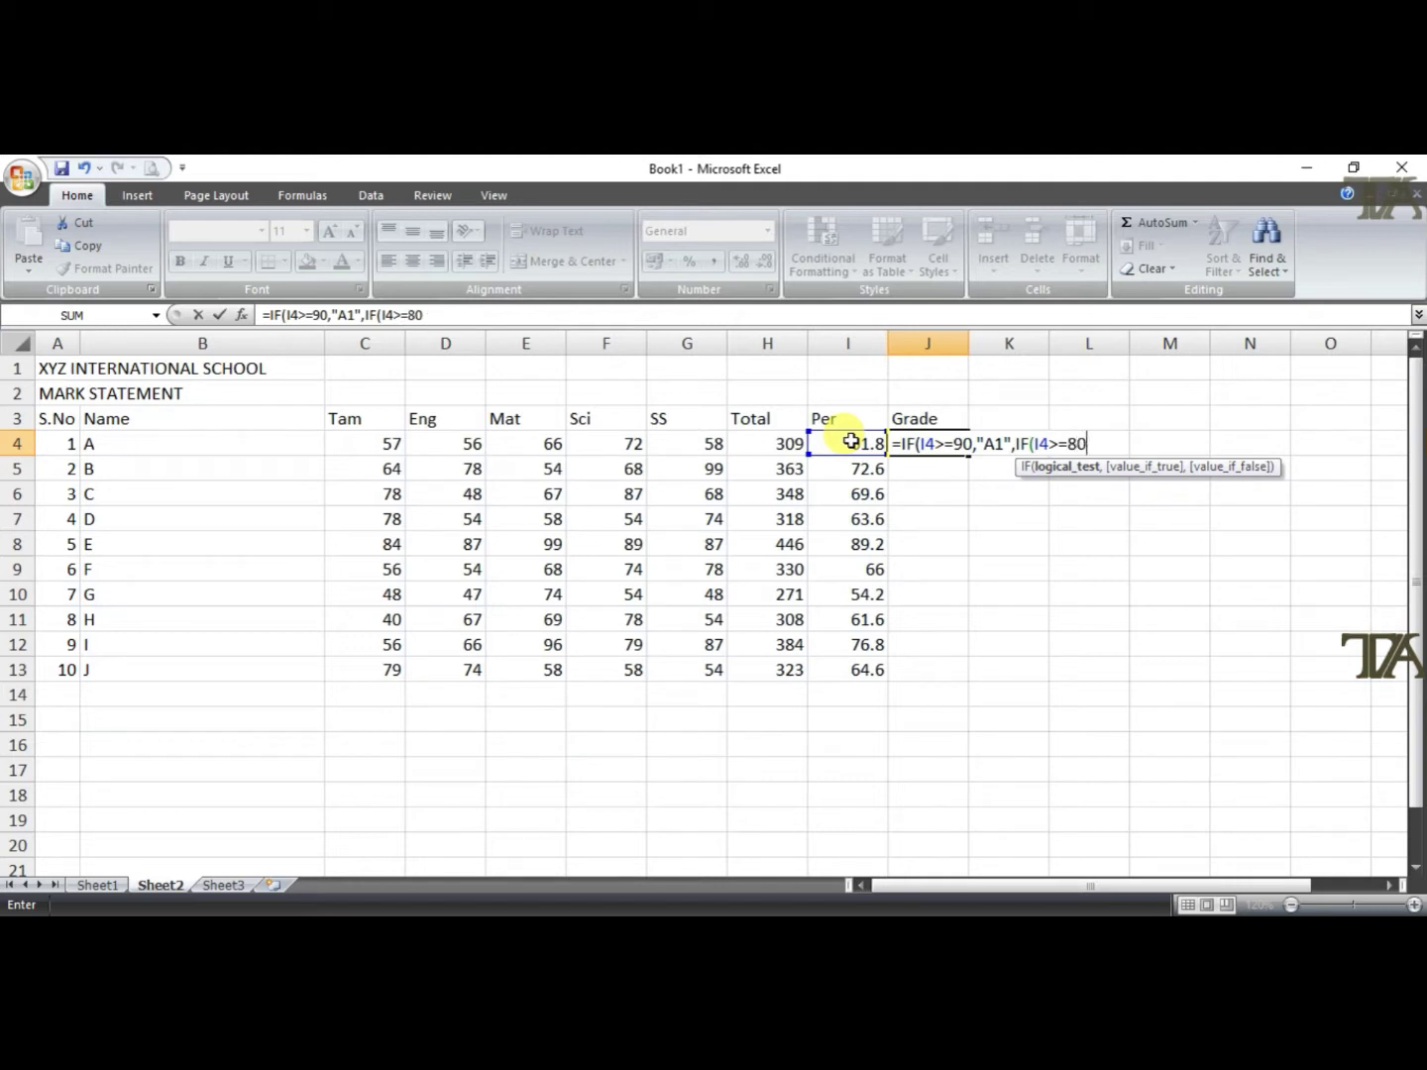
text(,)
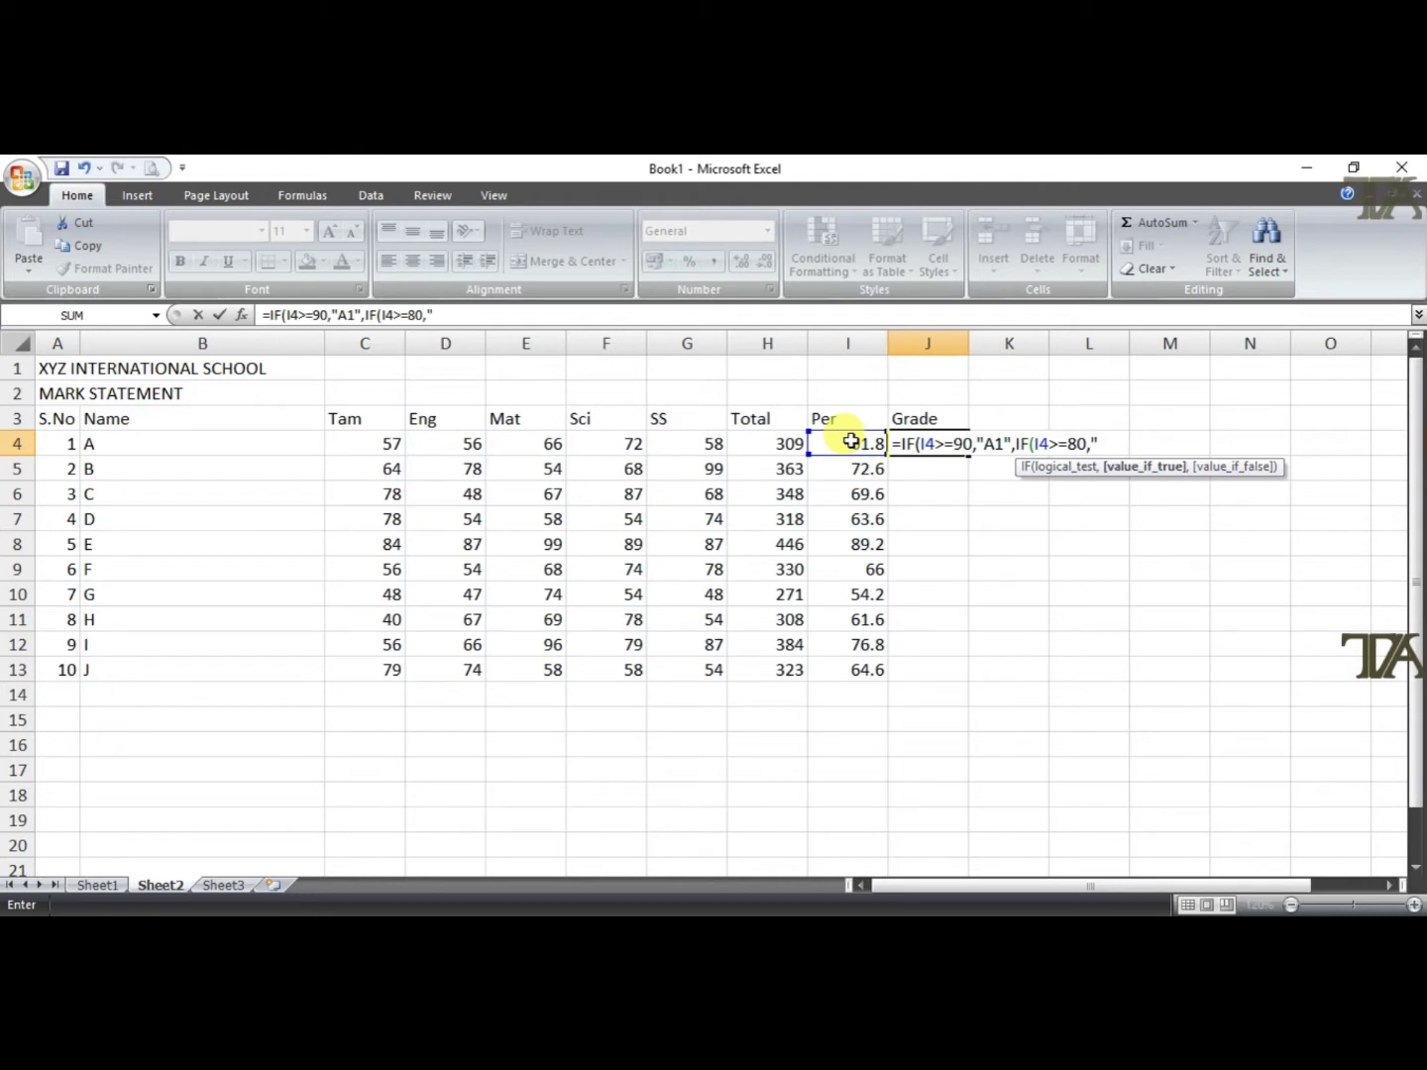
text(A2")
text(,)
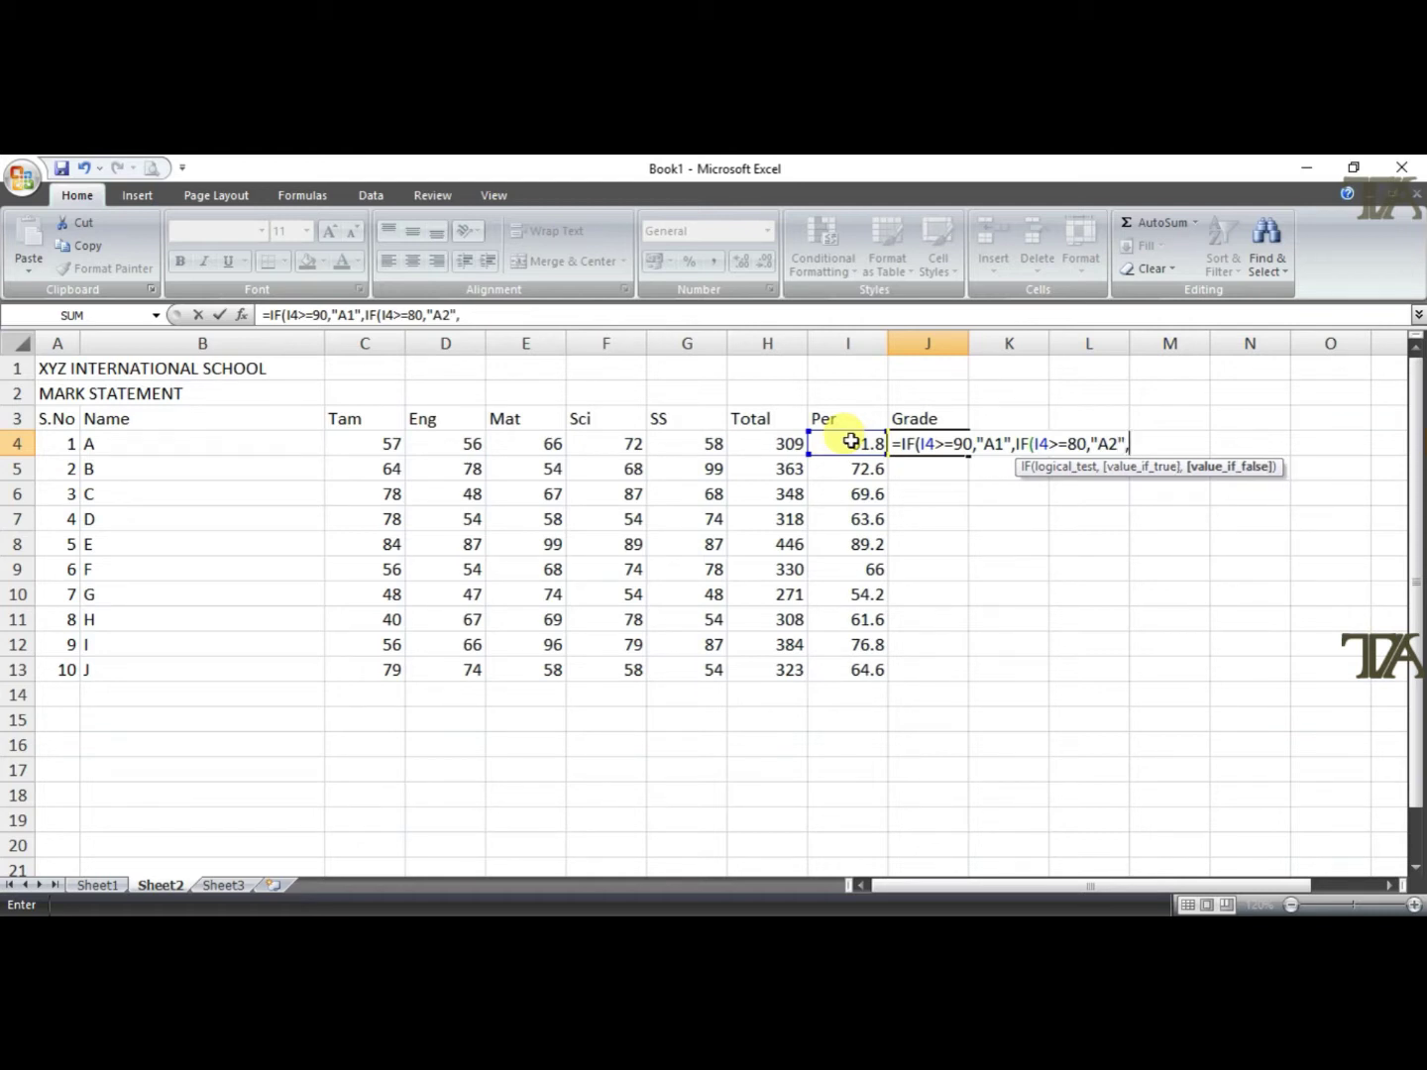
text(IF)
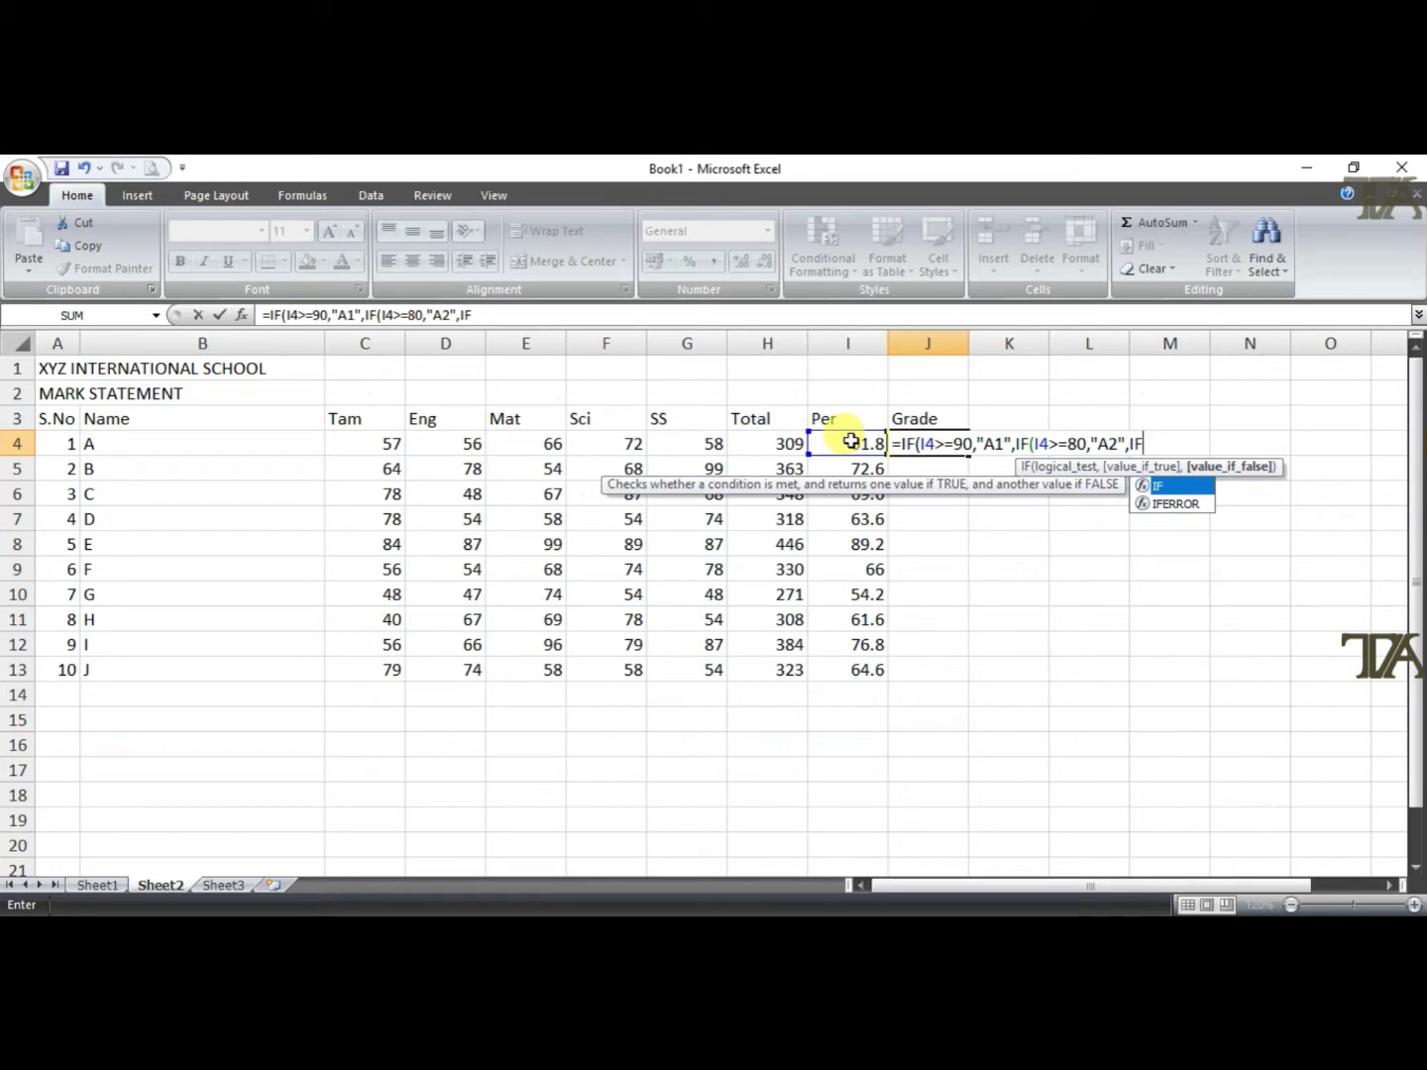
text(()
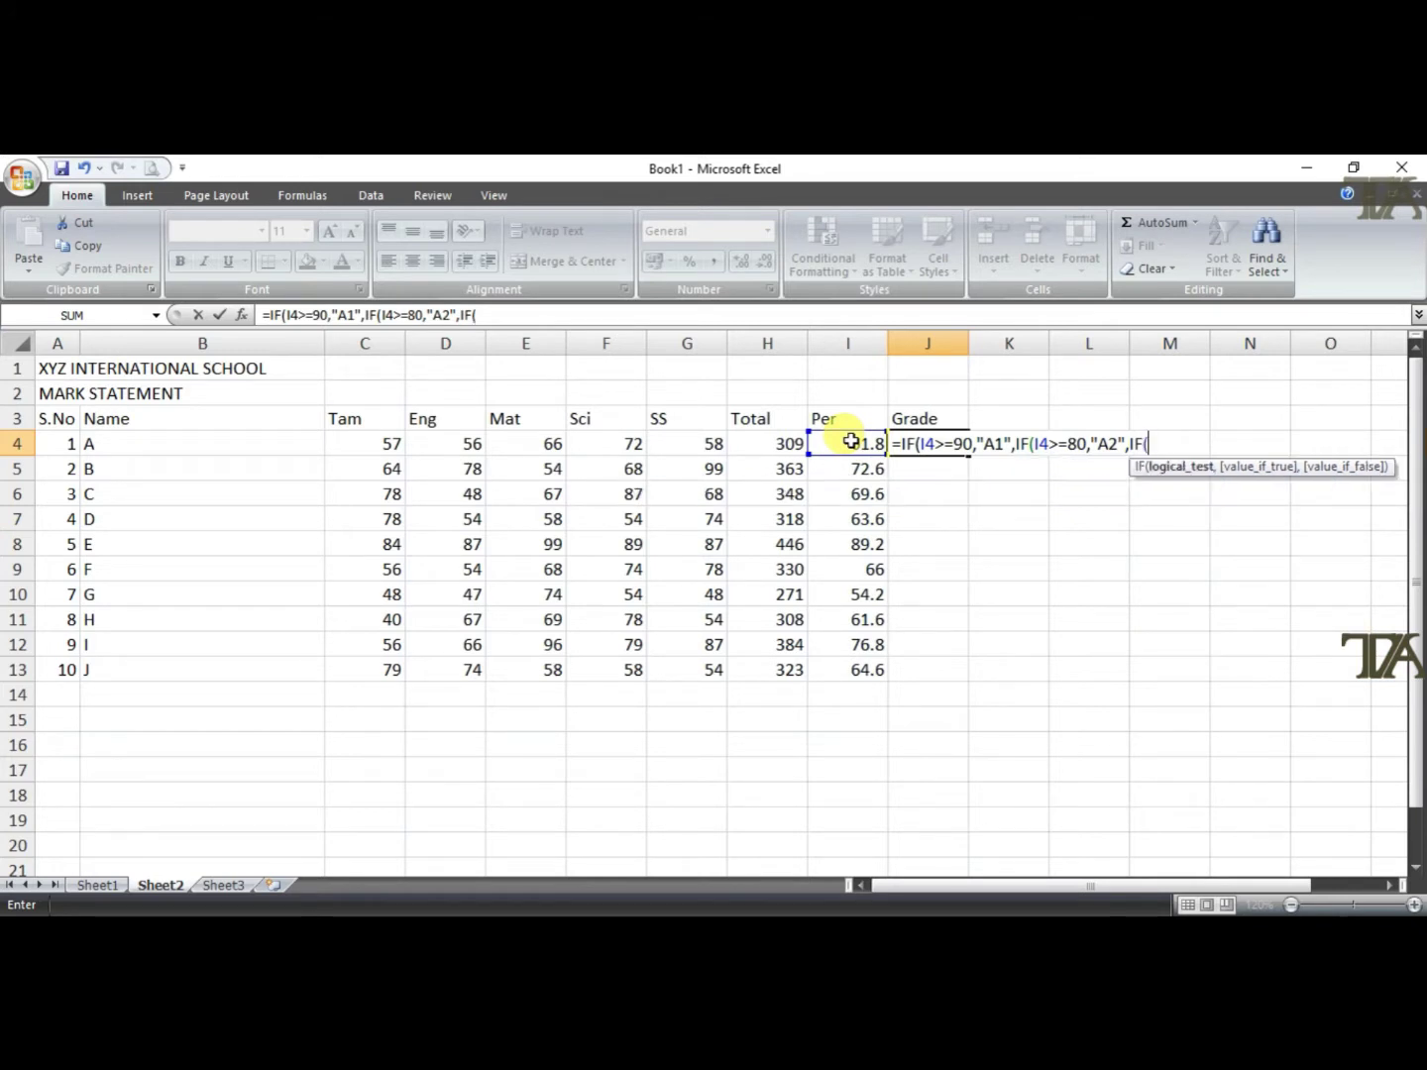
click(852, 441)
text(>=)
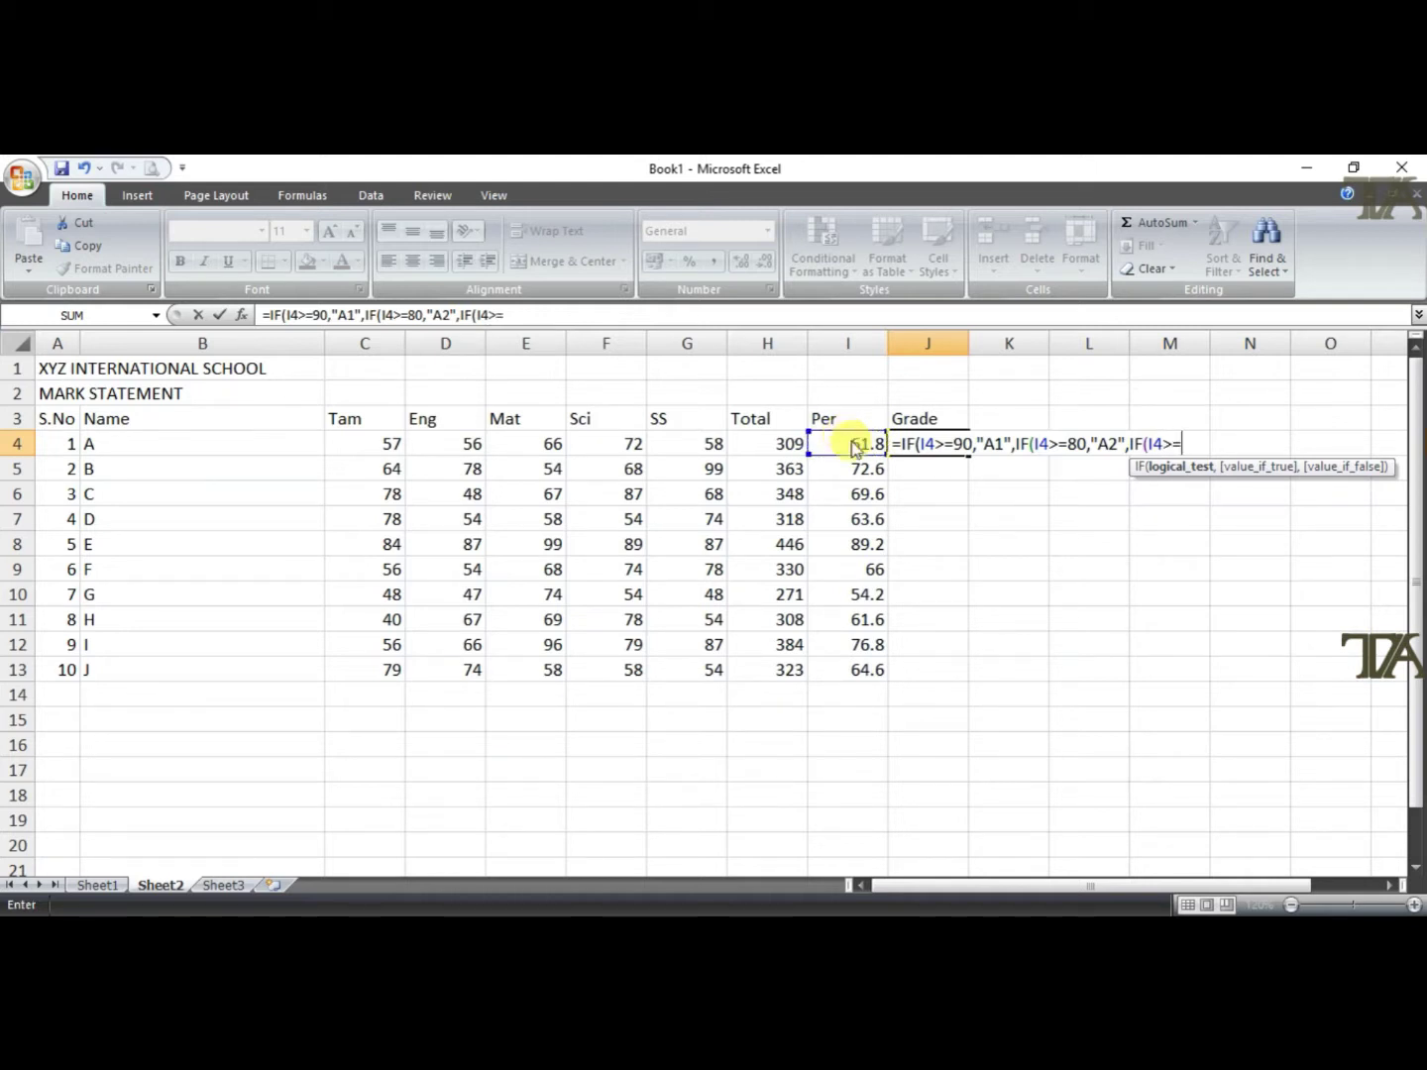
text(70,)
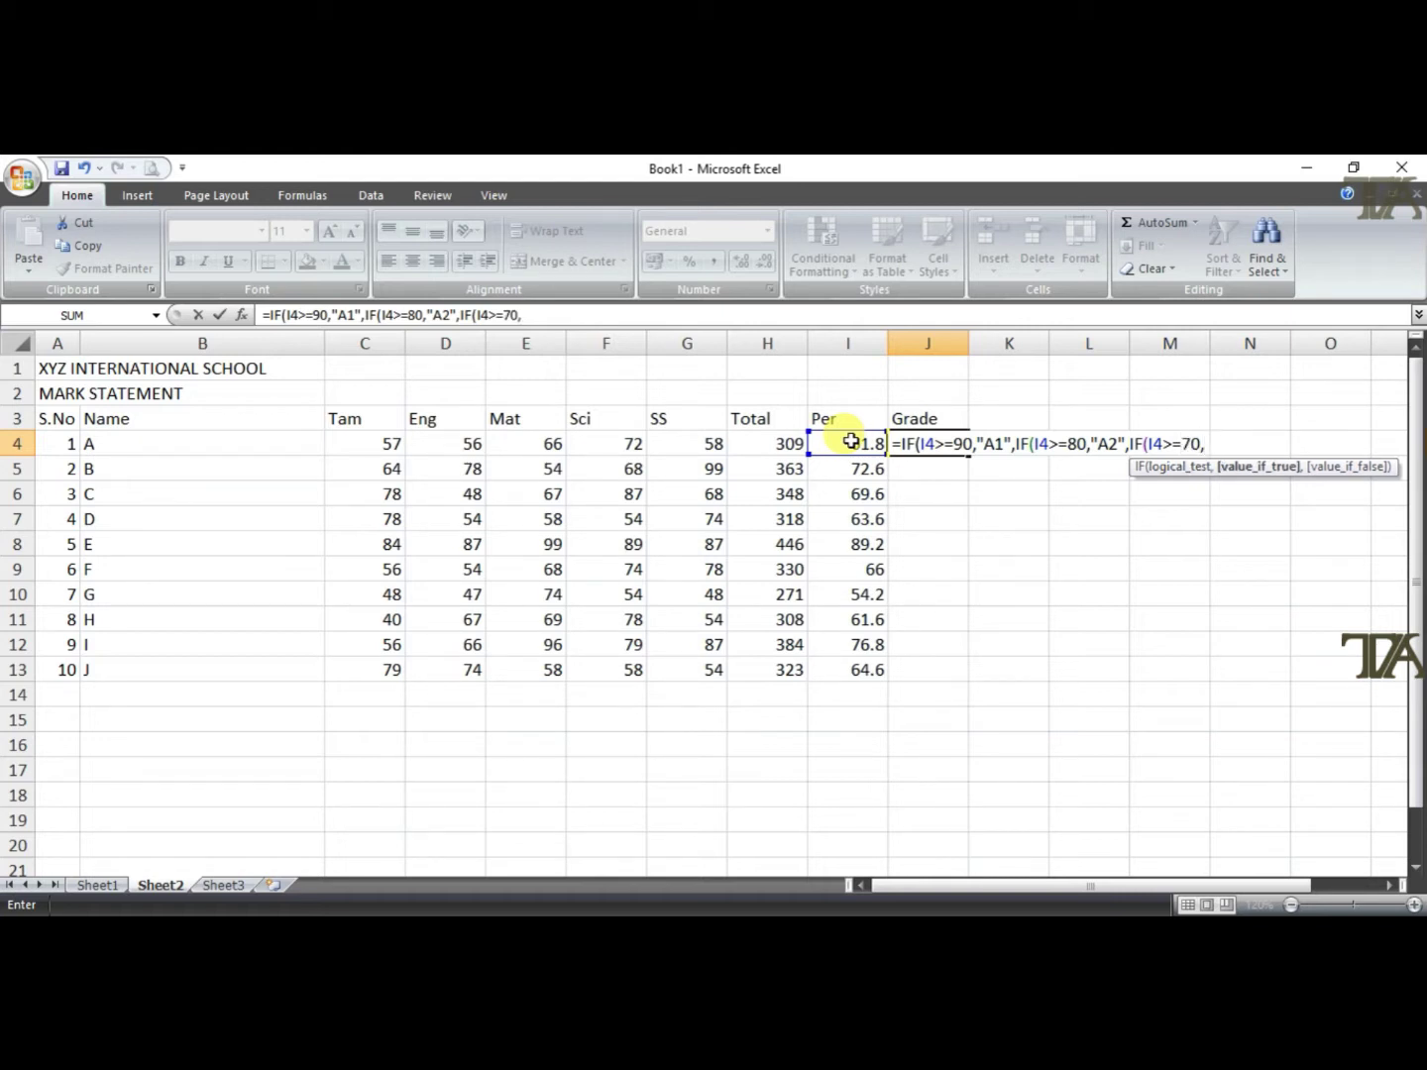
text(")
text(B1)
text(,IF(I4>=60,"B2",IF(I4>=50,"C1")
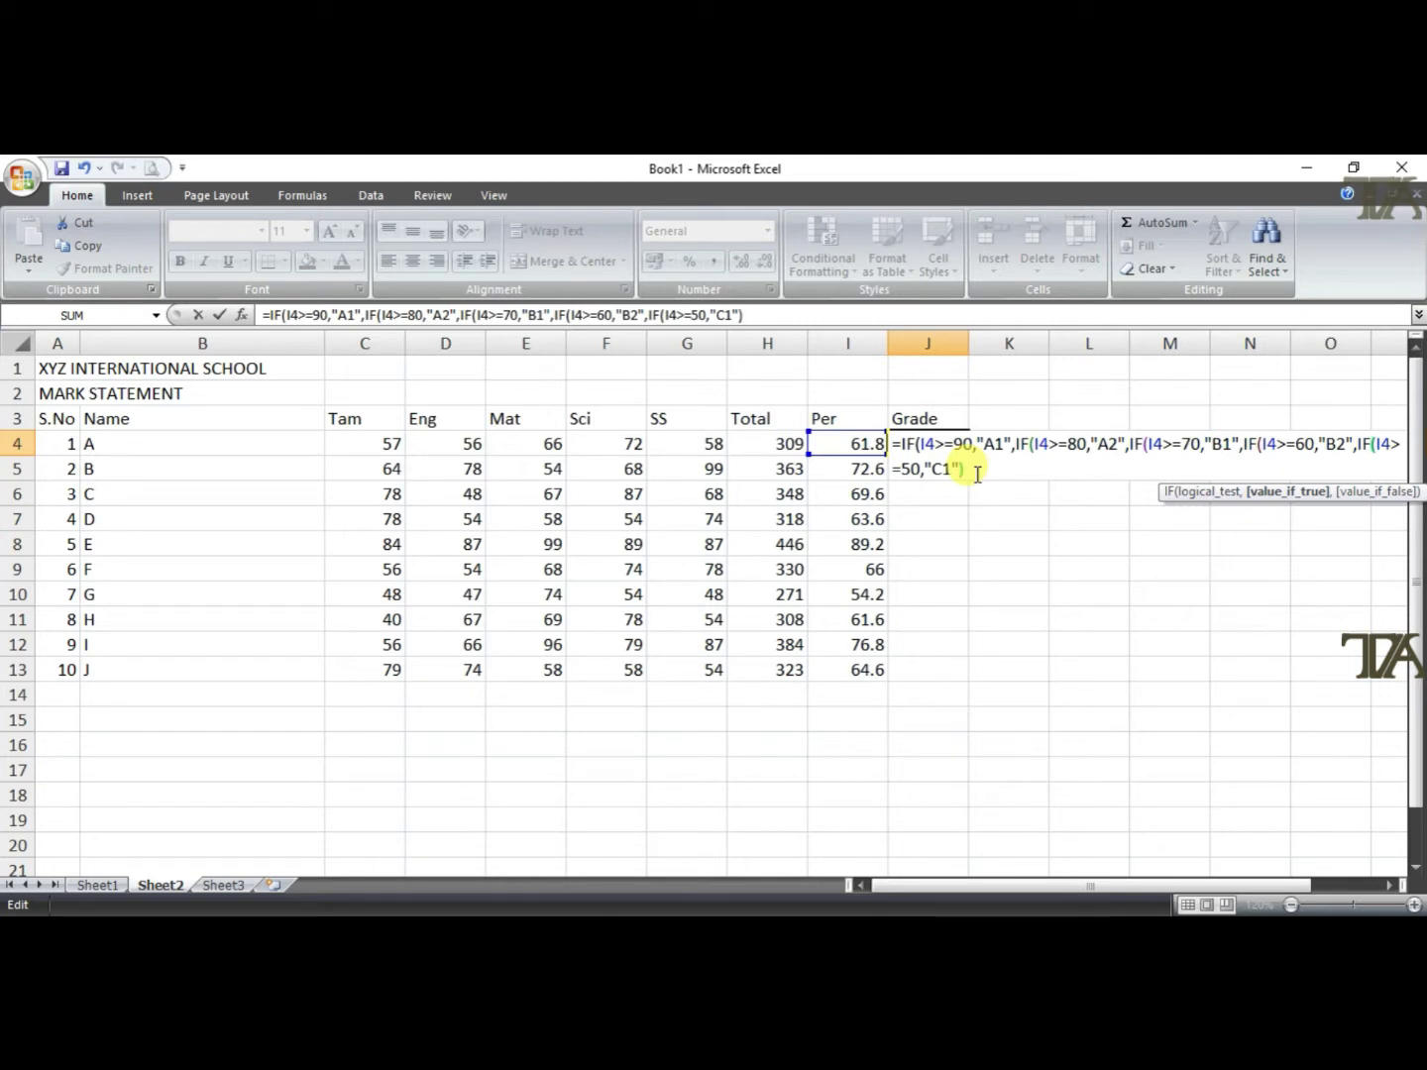
key(Return)
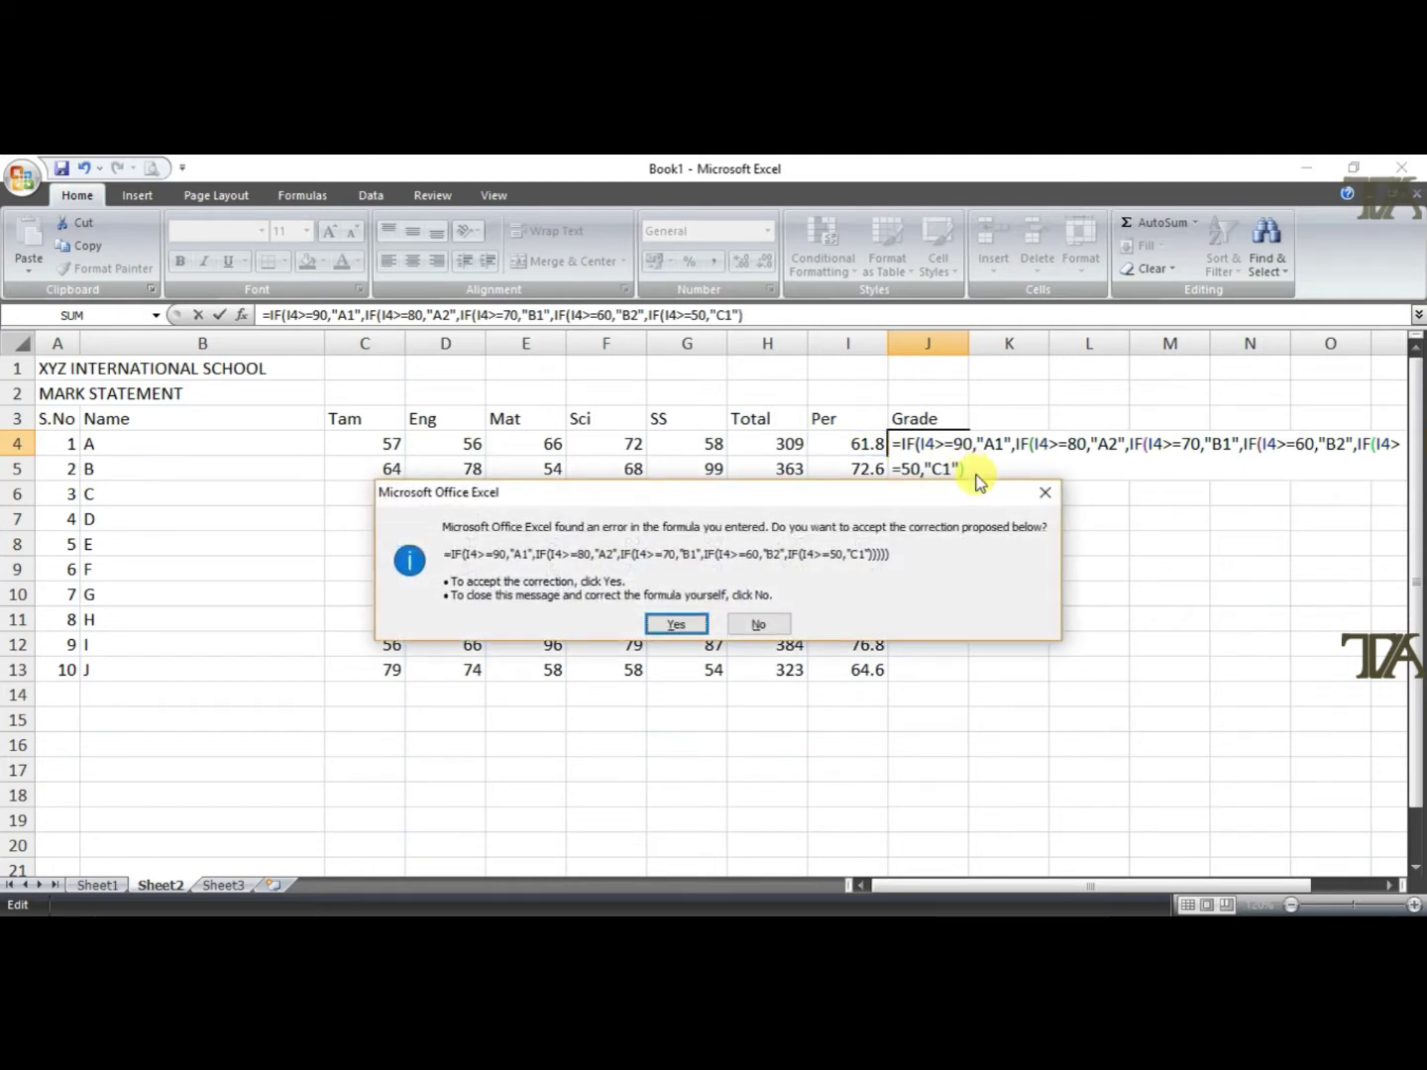
Accept the missing-bracket fix and verify J4's formula shows grade B2
click(683, 624)
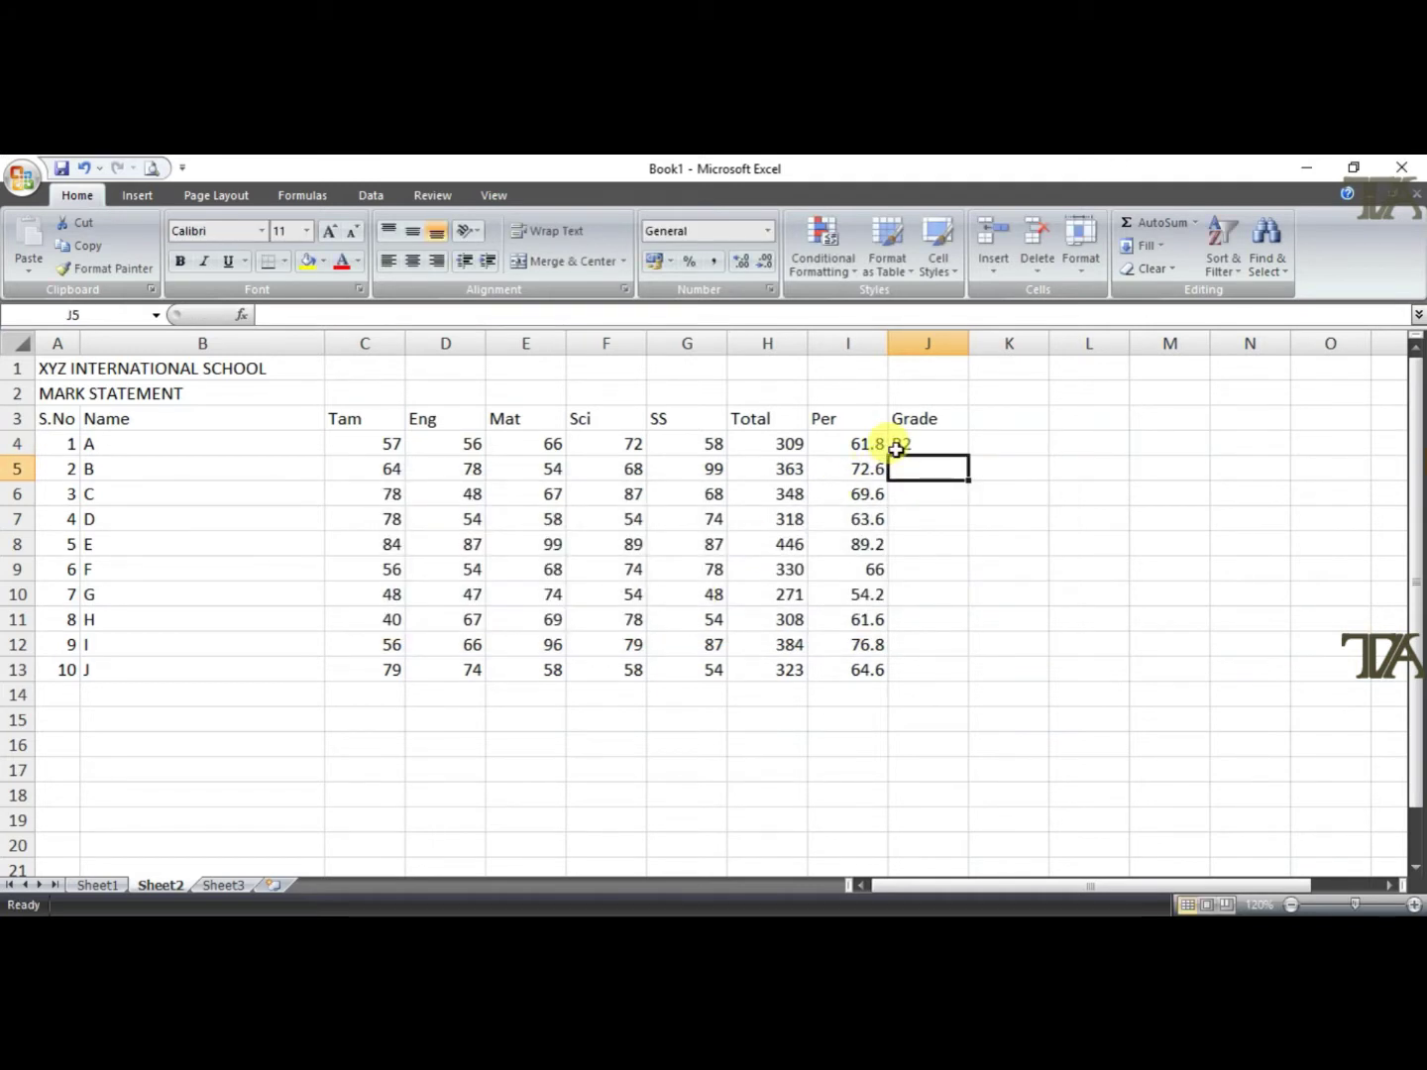
click(905, 445)
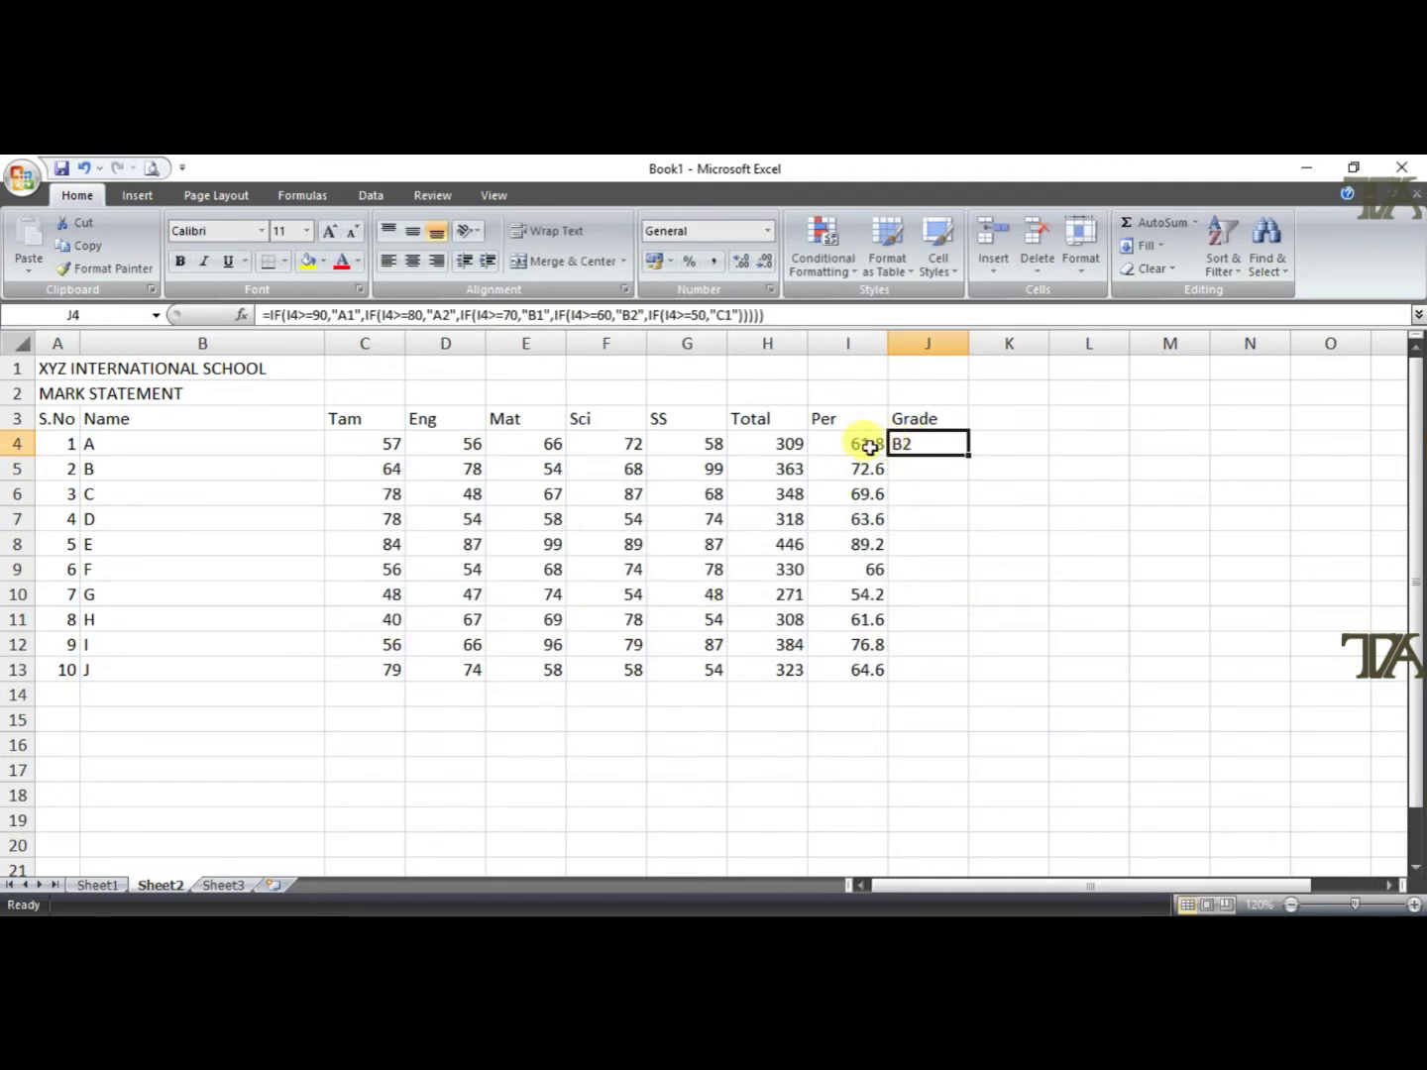
double_click(928, 454)
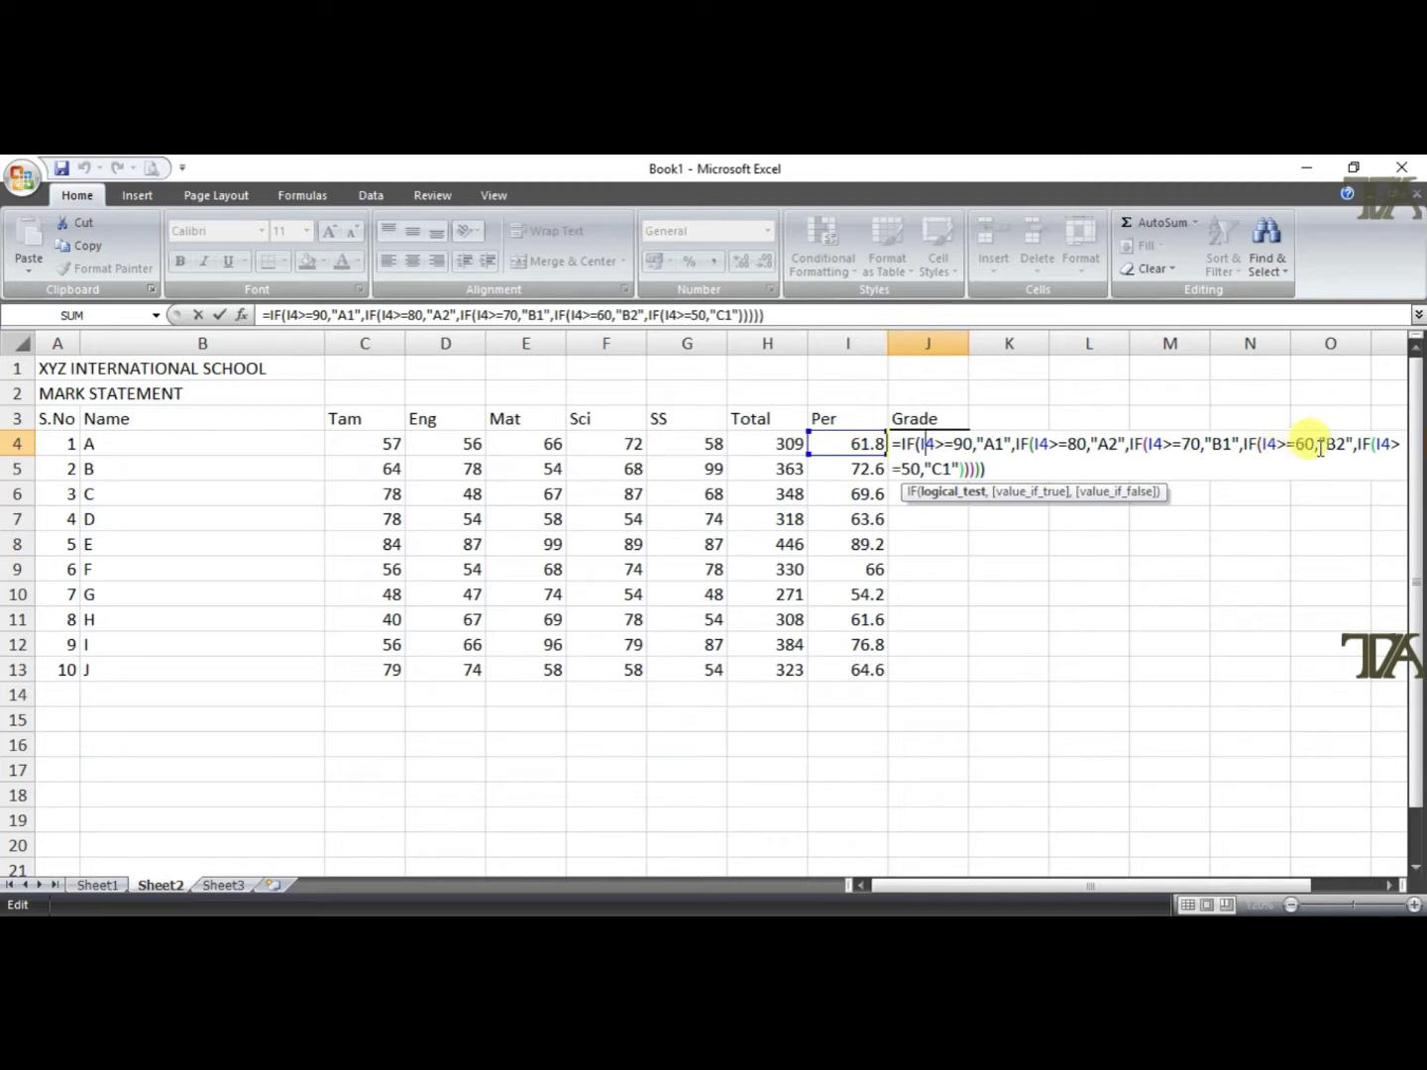
key(Return)
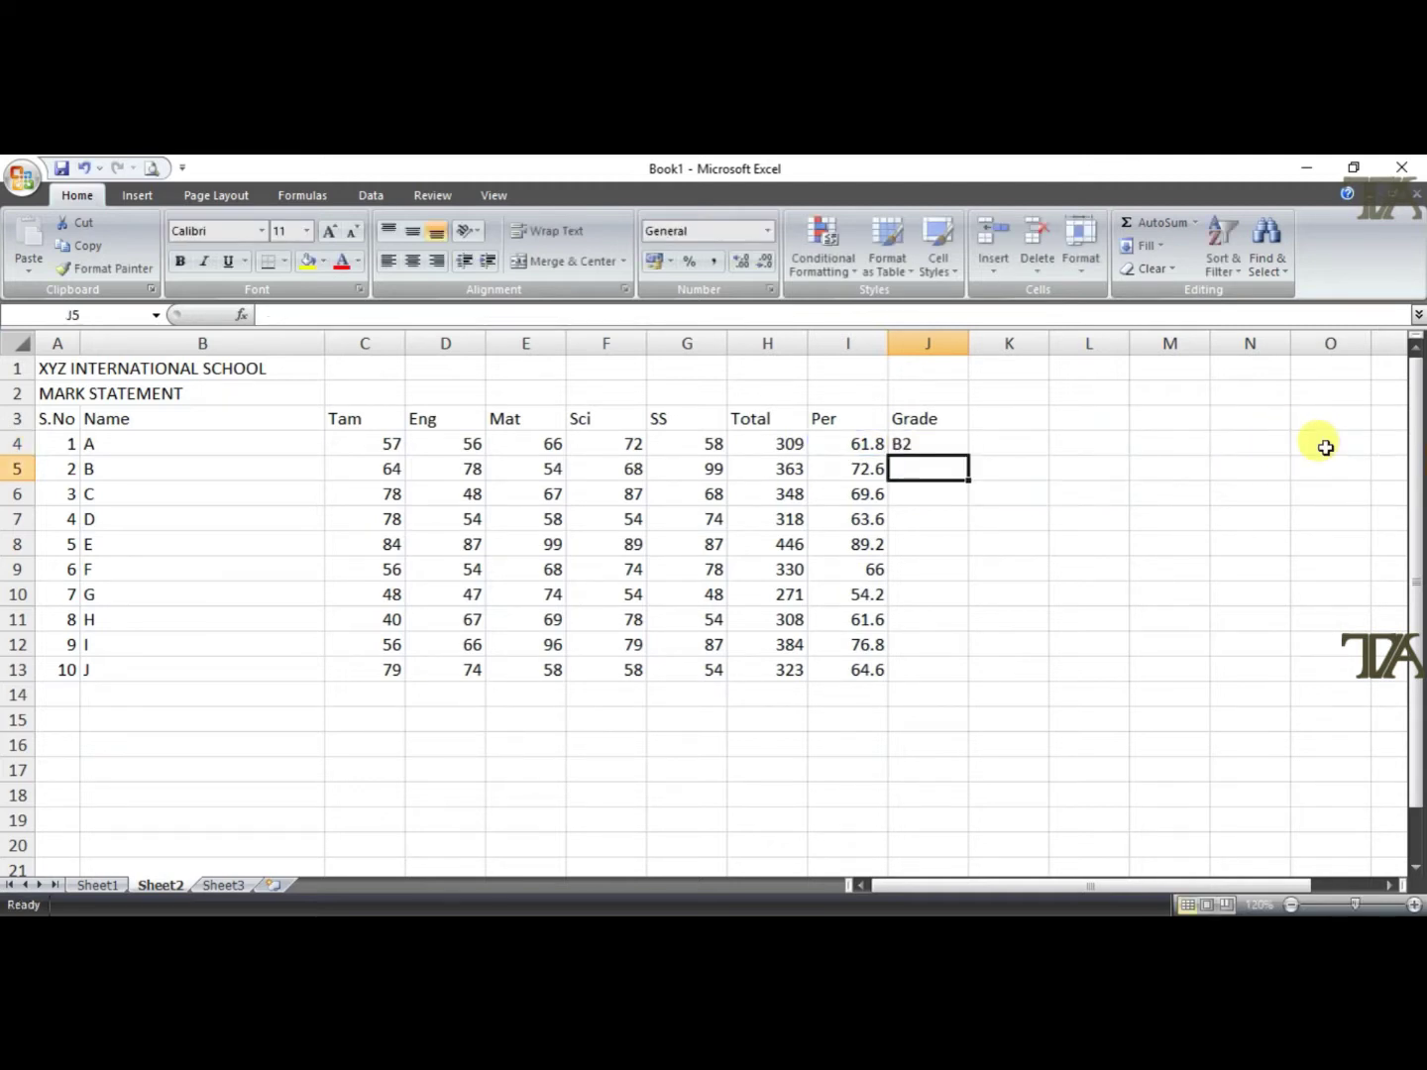
click(904, 443)
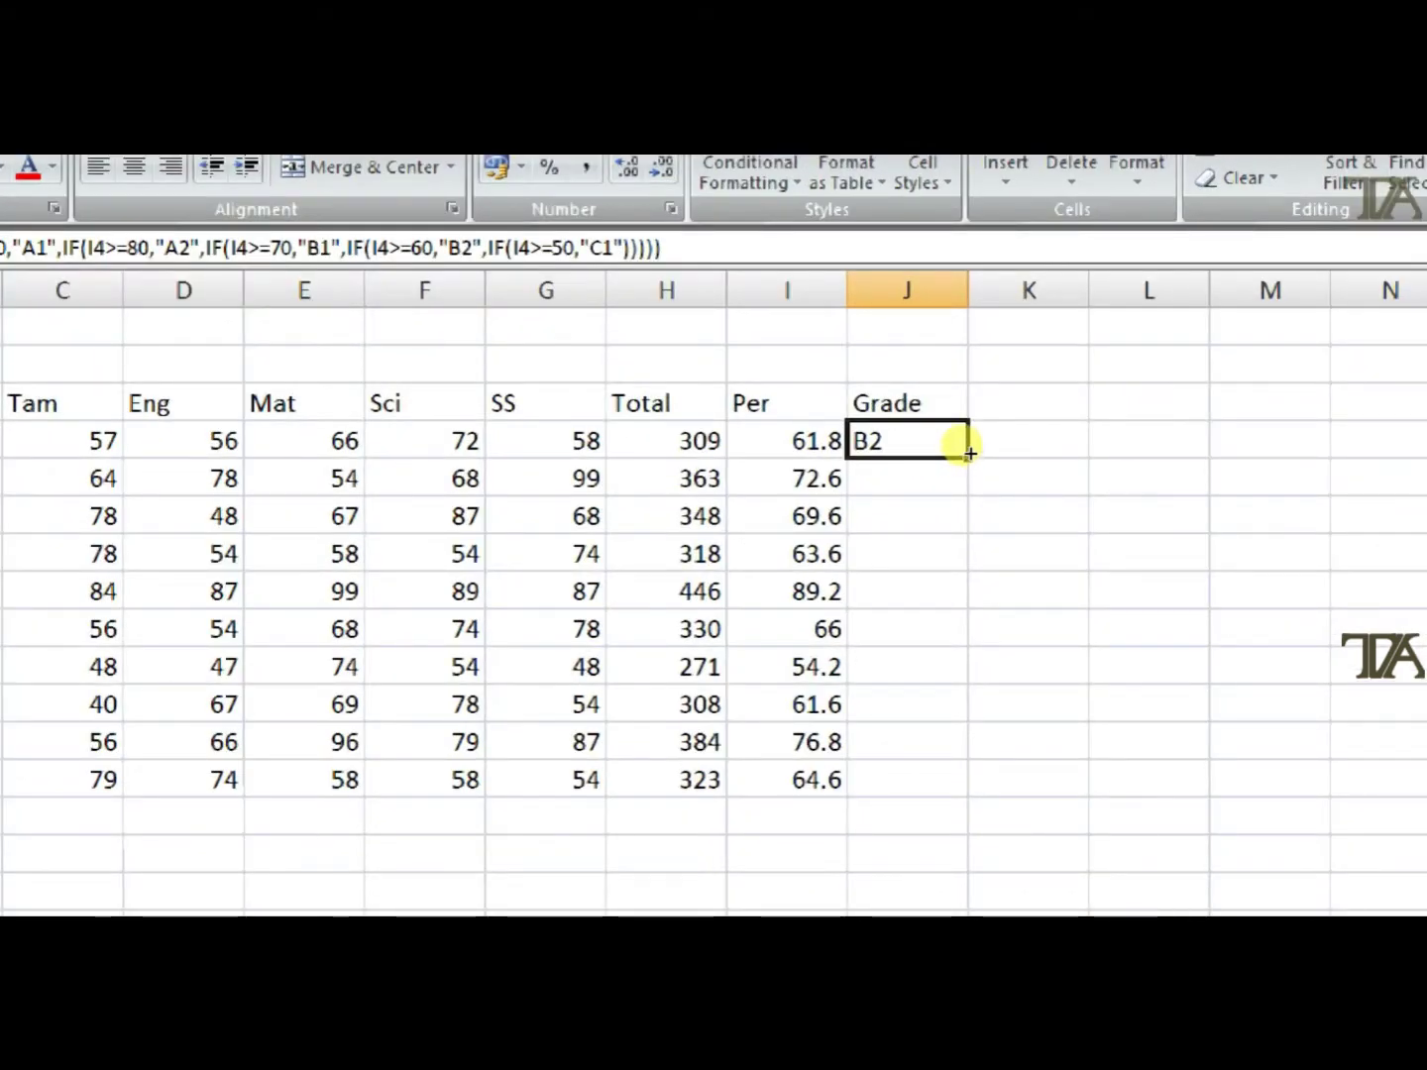
Fill the grade formula from J4 down to J13 so every student gets a grade
drag(969, 455, 956, 673)
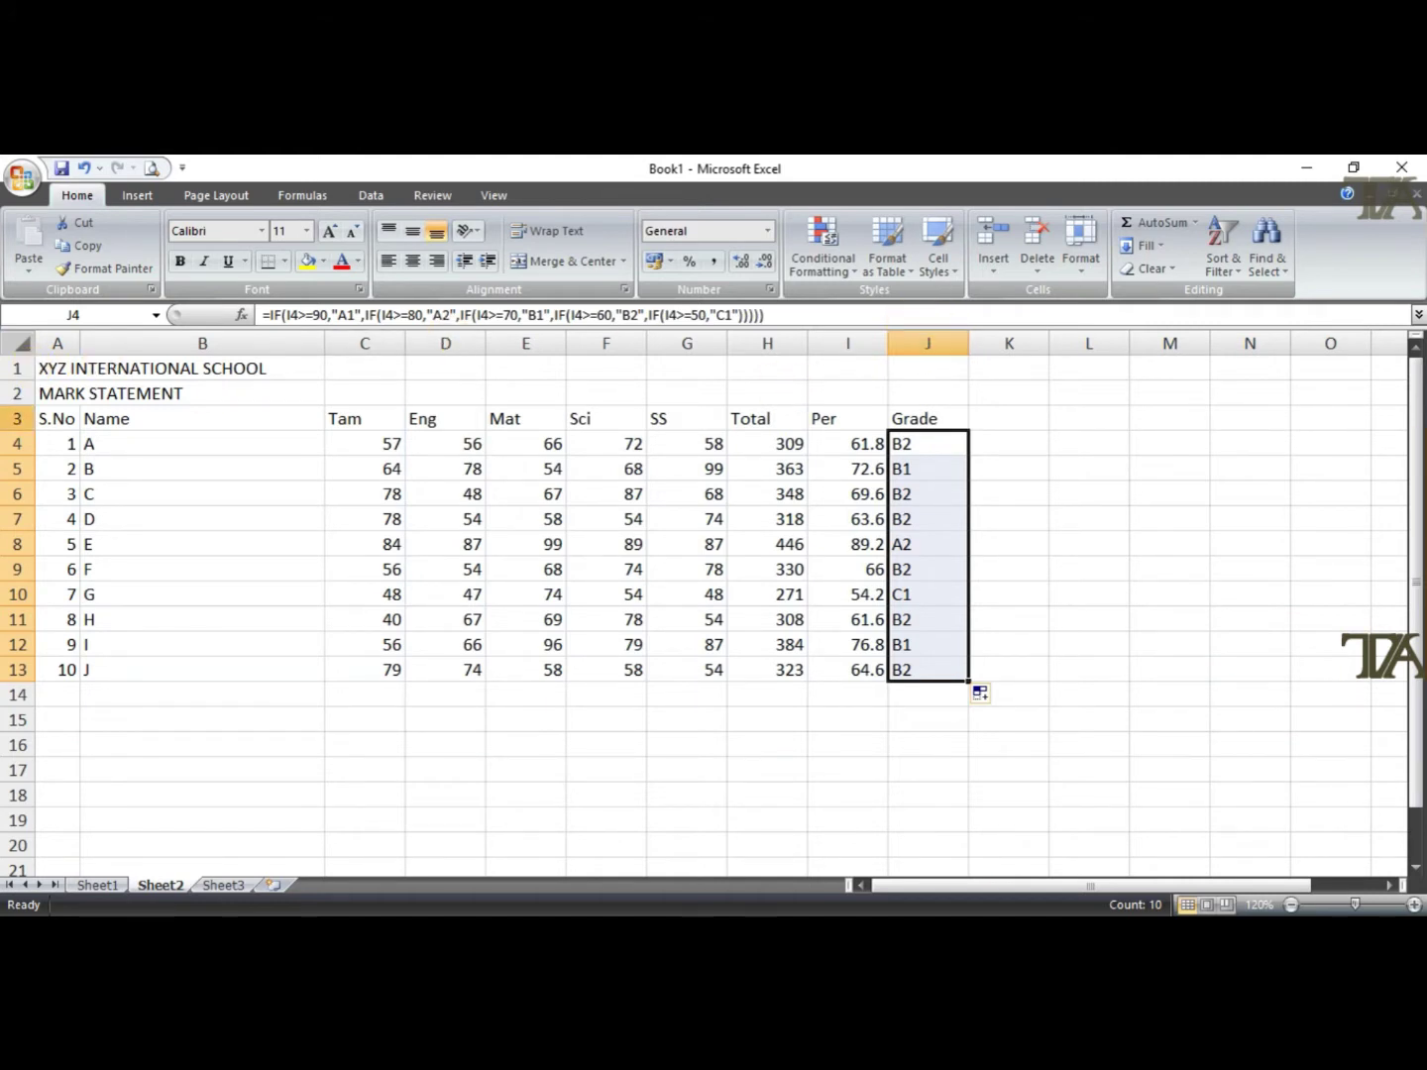
drag(67, 375, 923, 372)
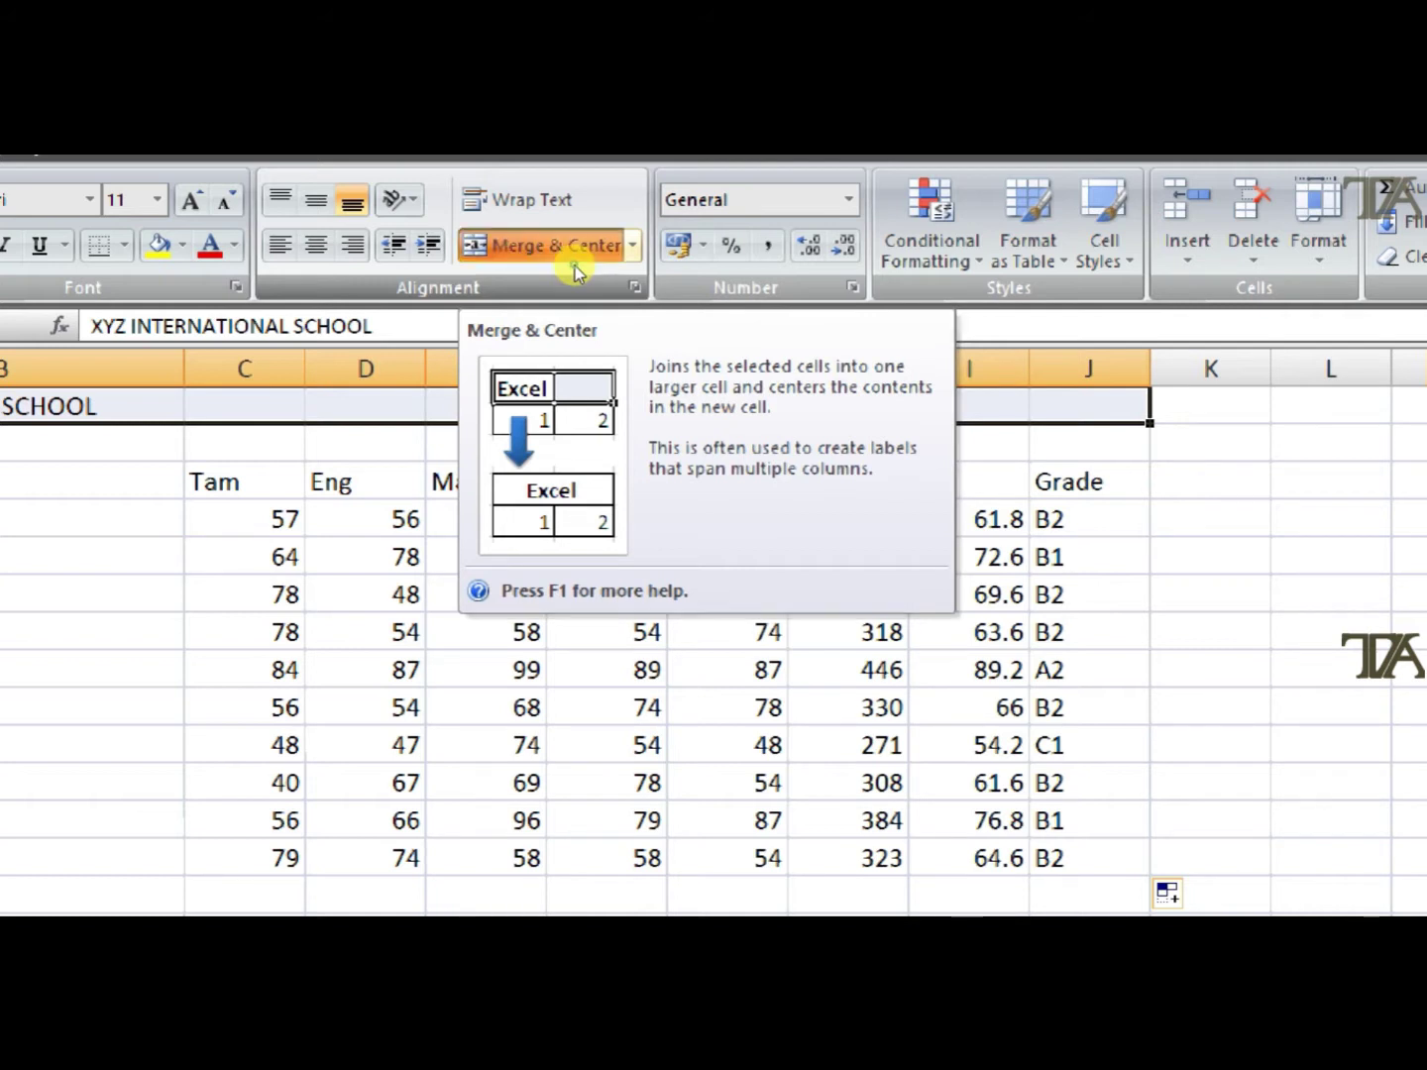
Merge & Center the school title over A1:J1 and MARK STATEMENT over A2:J2
click(575, 266)
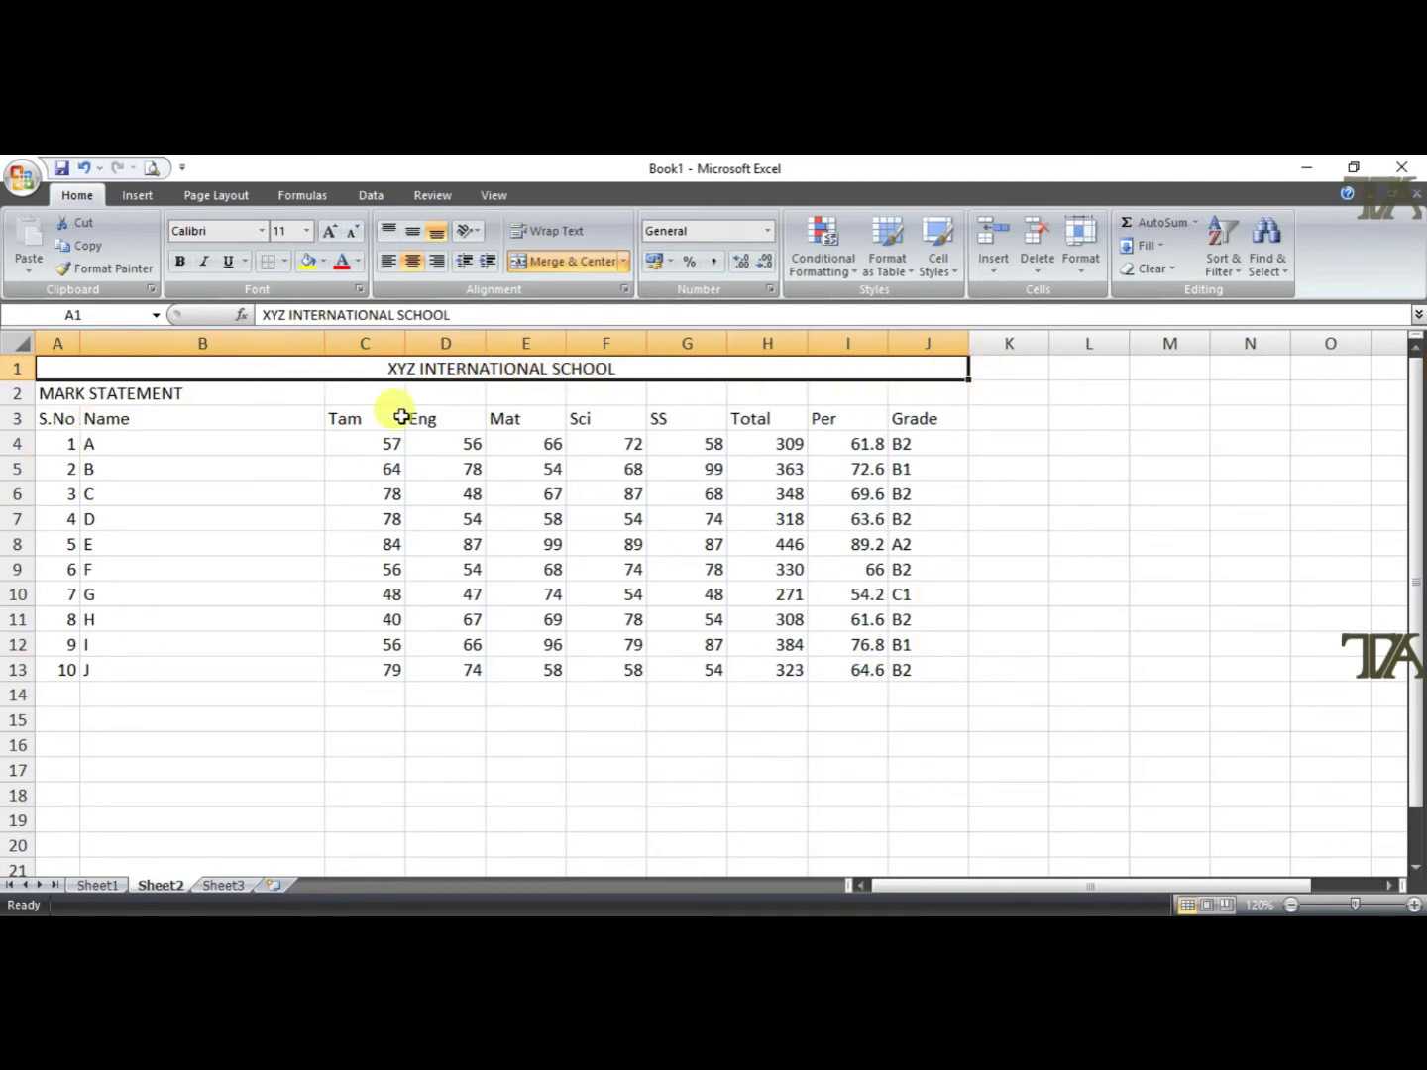
click(62, 395)
drag(67, 393, 941, 393)
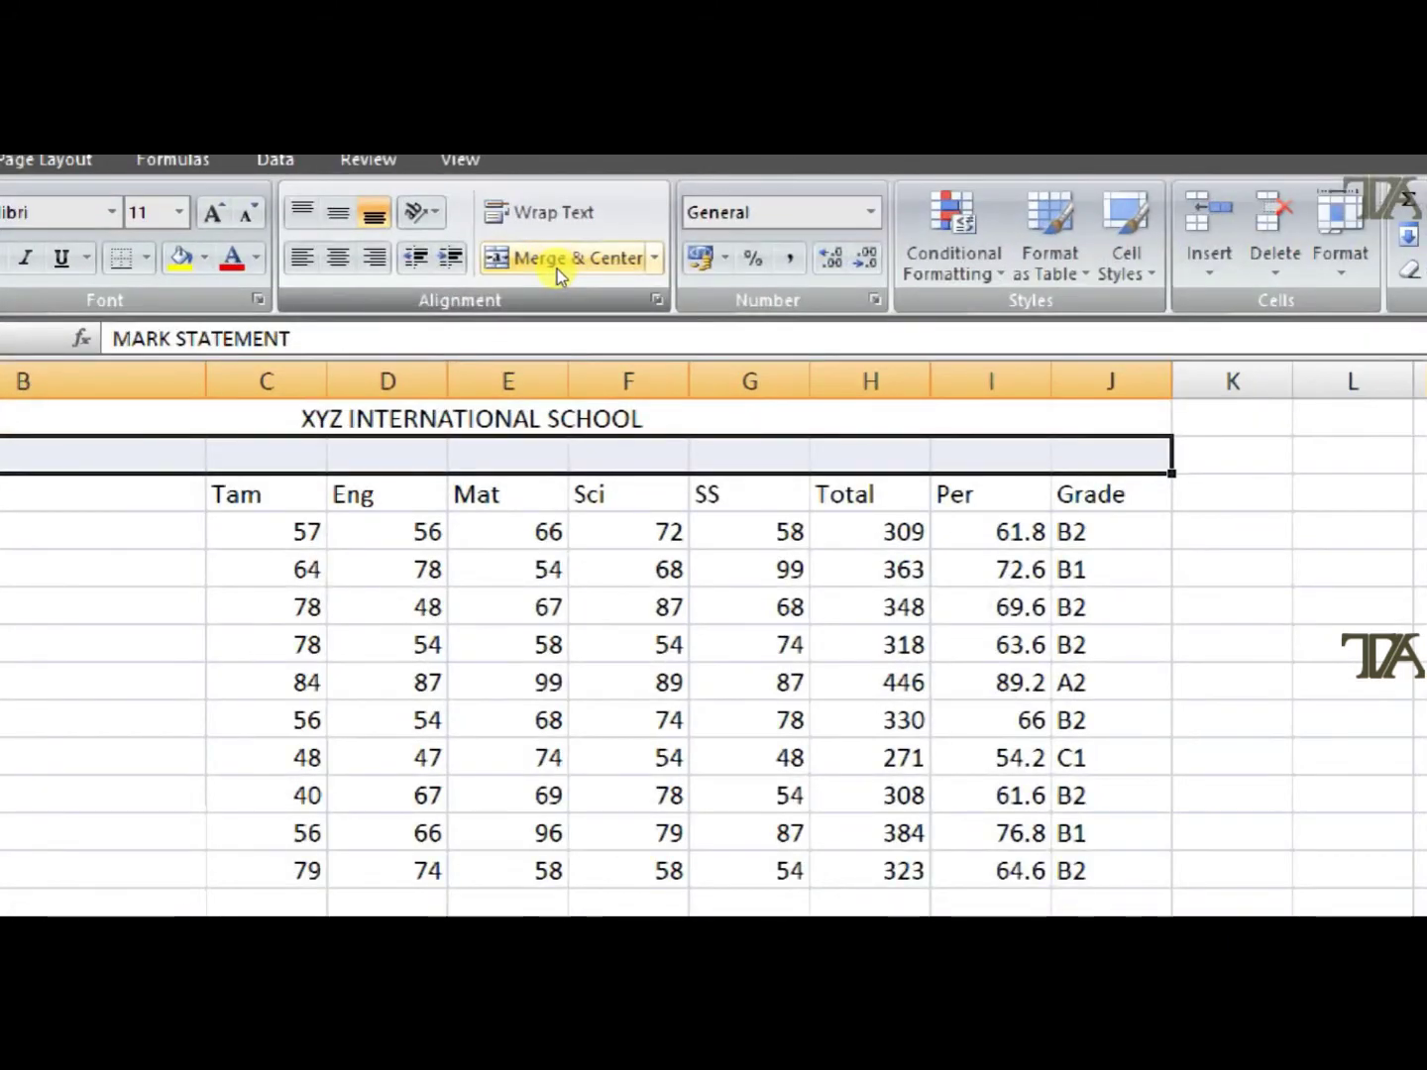
click(558, 274)
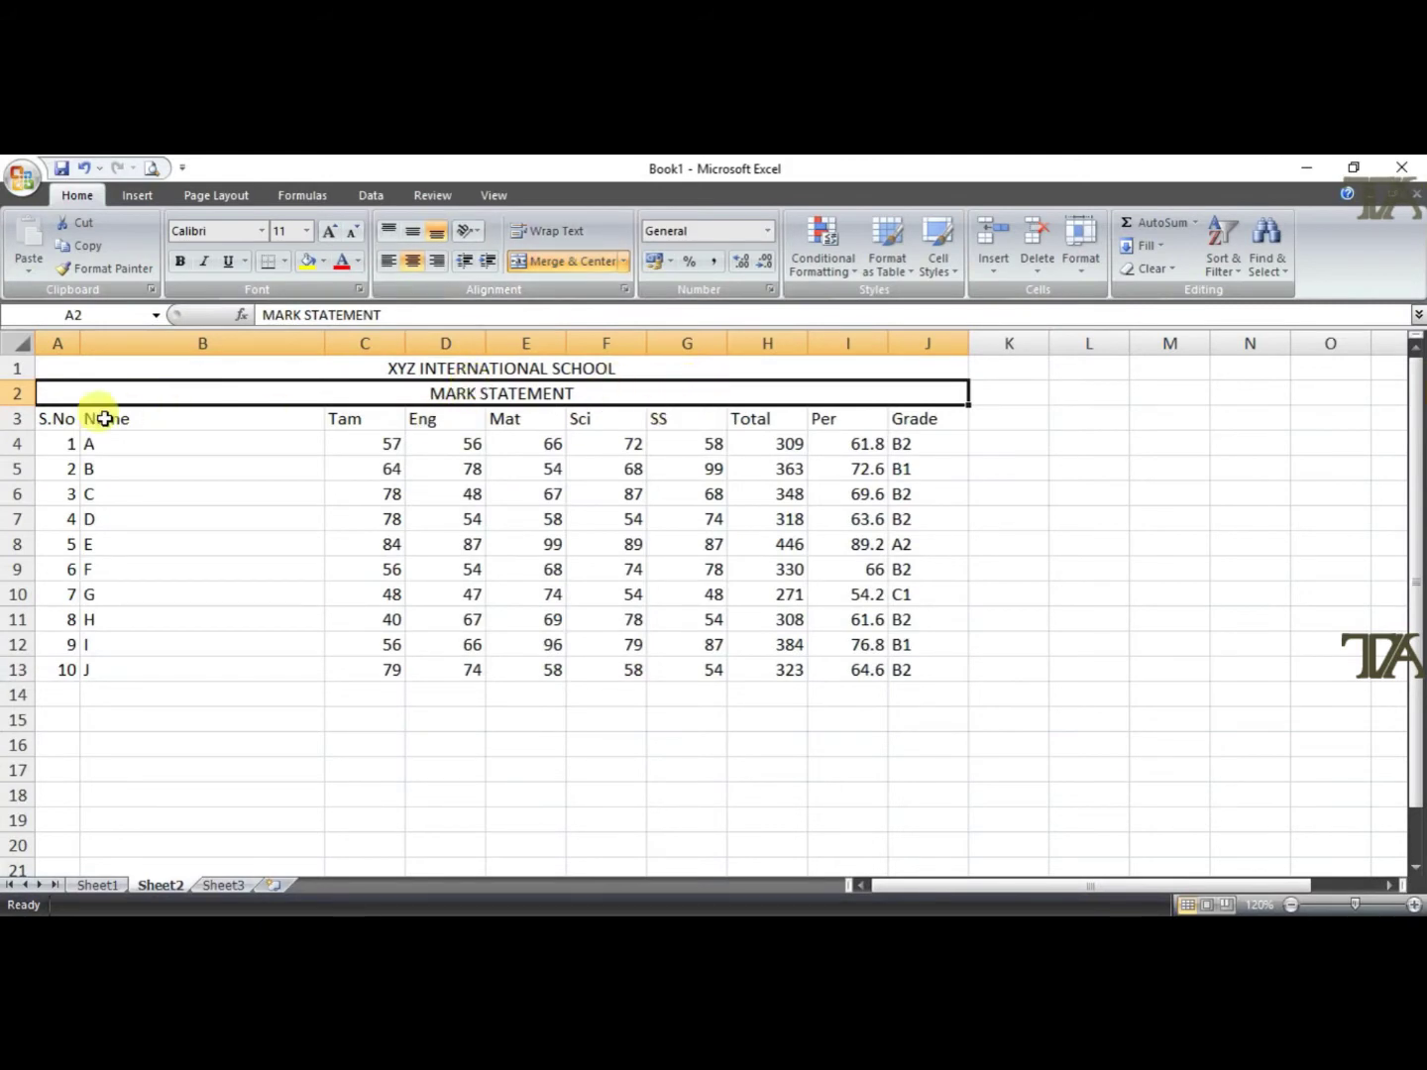
click(17, 419)
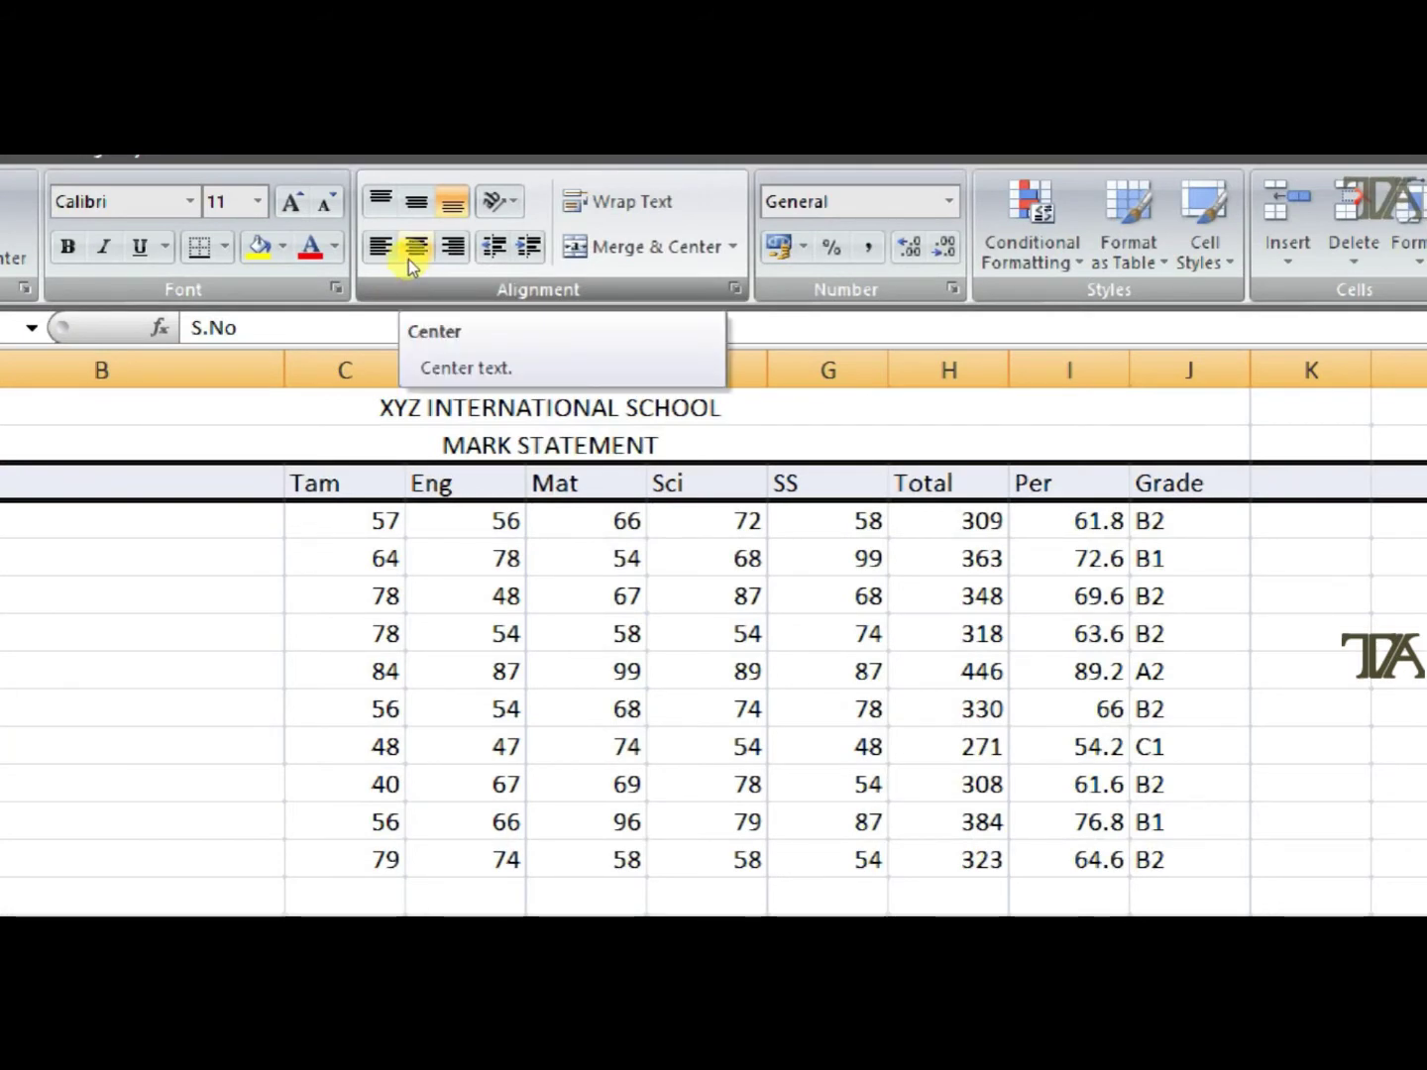
Centre and bold the row-3 column headings, S.No through Grade
click(416, 248)
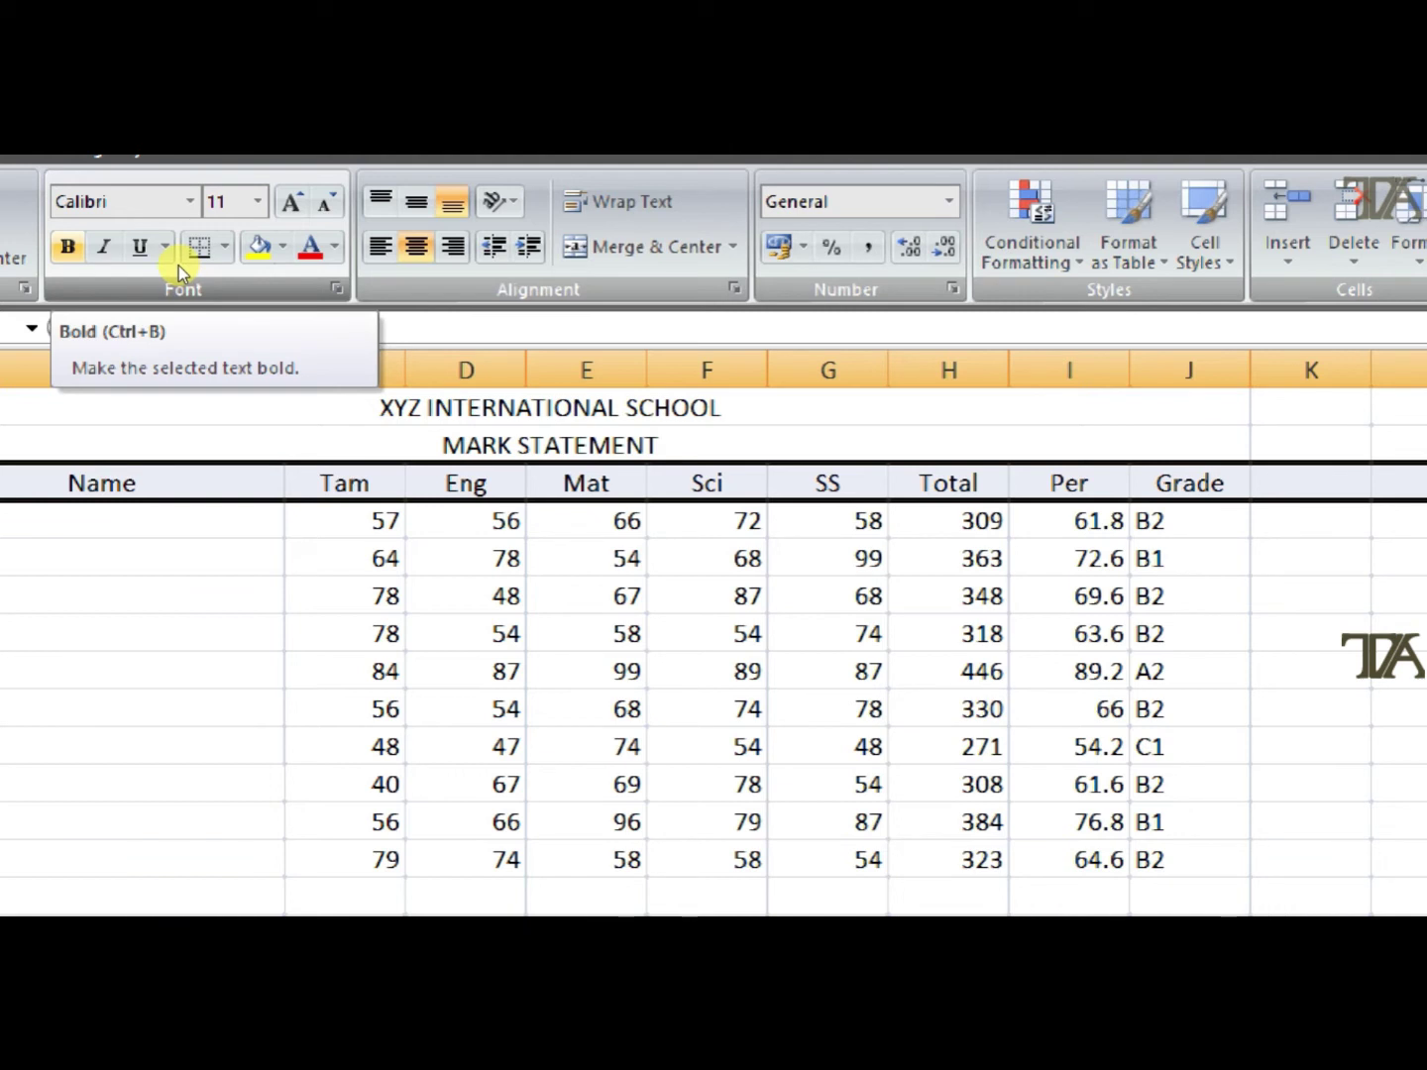
key(ctrl+b)
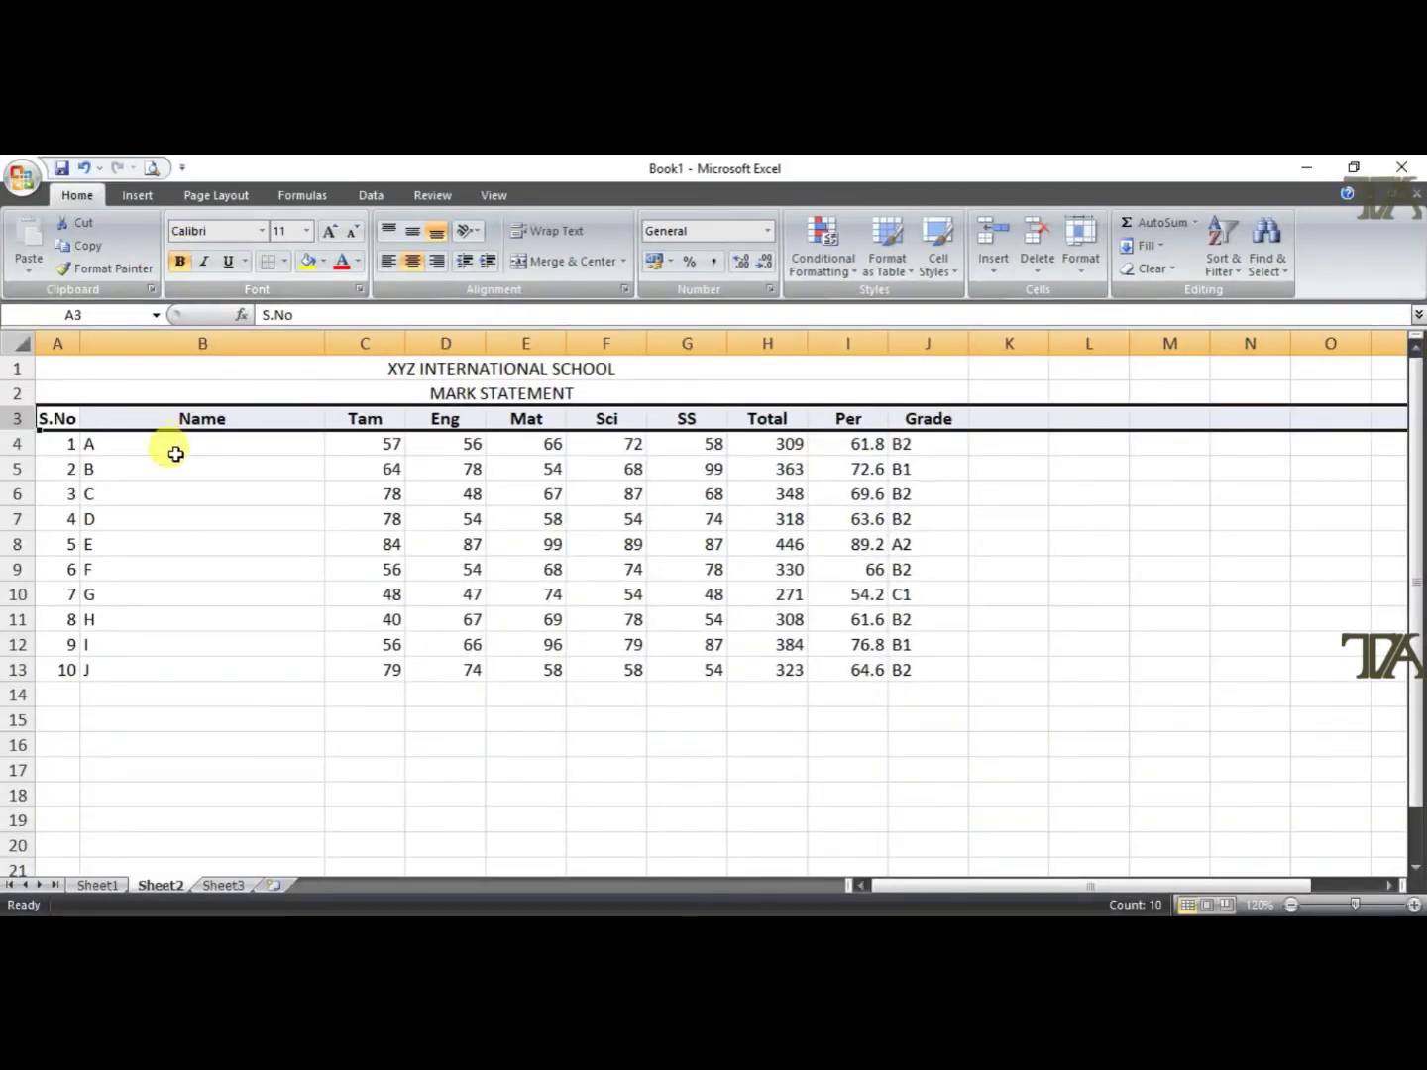
click(204, 496)
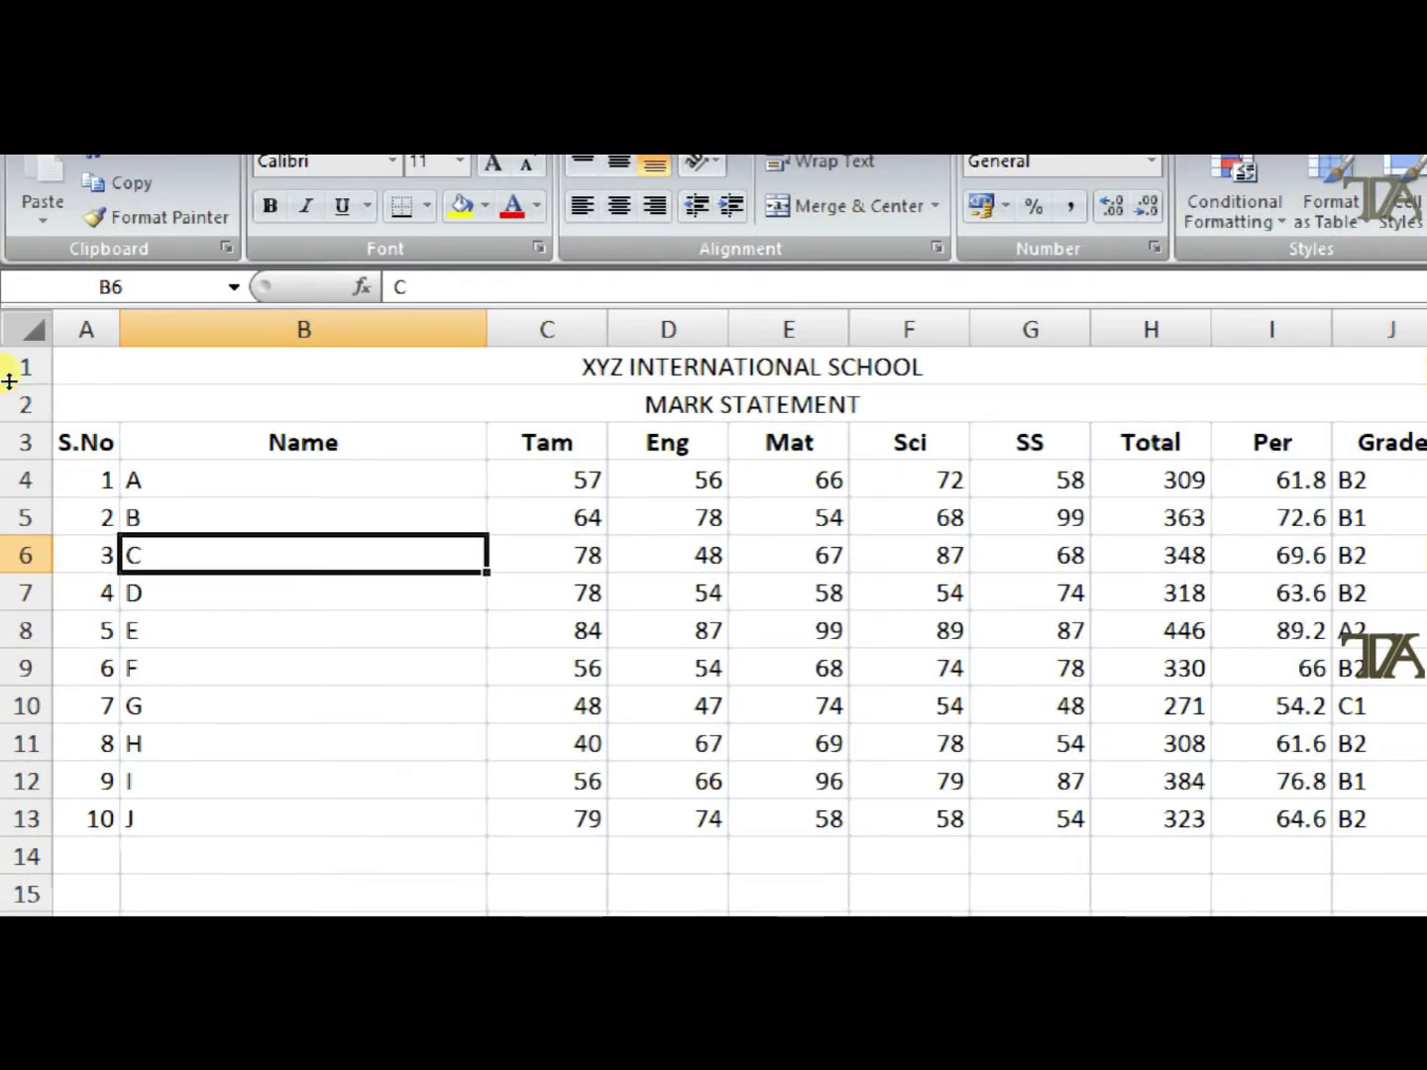
Heighten rows 1, 2 and 3, then bold the two title rows
drag(18, 379, 18, 388)
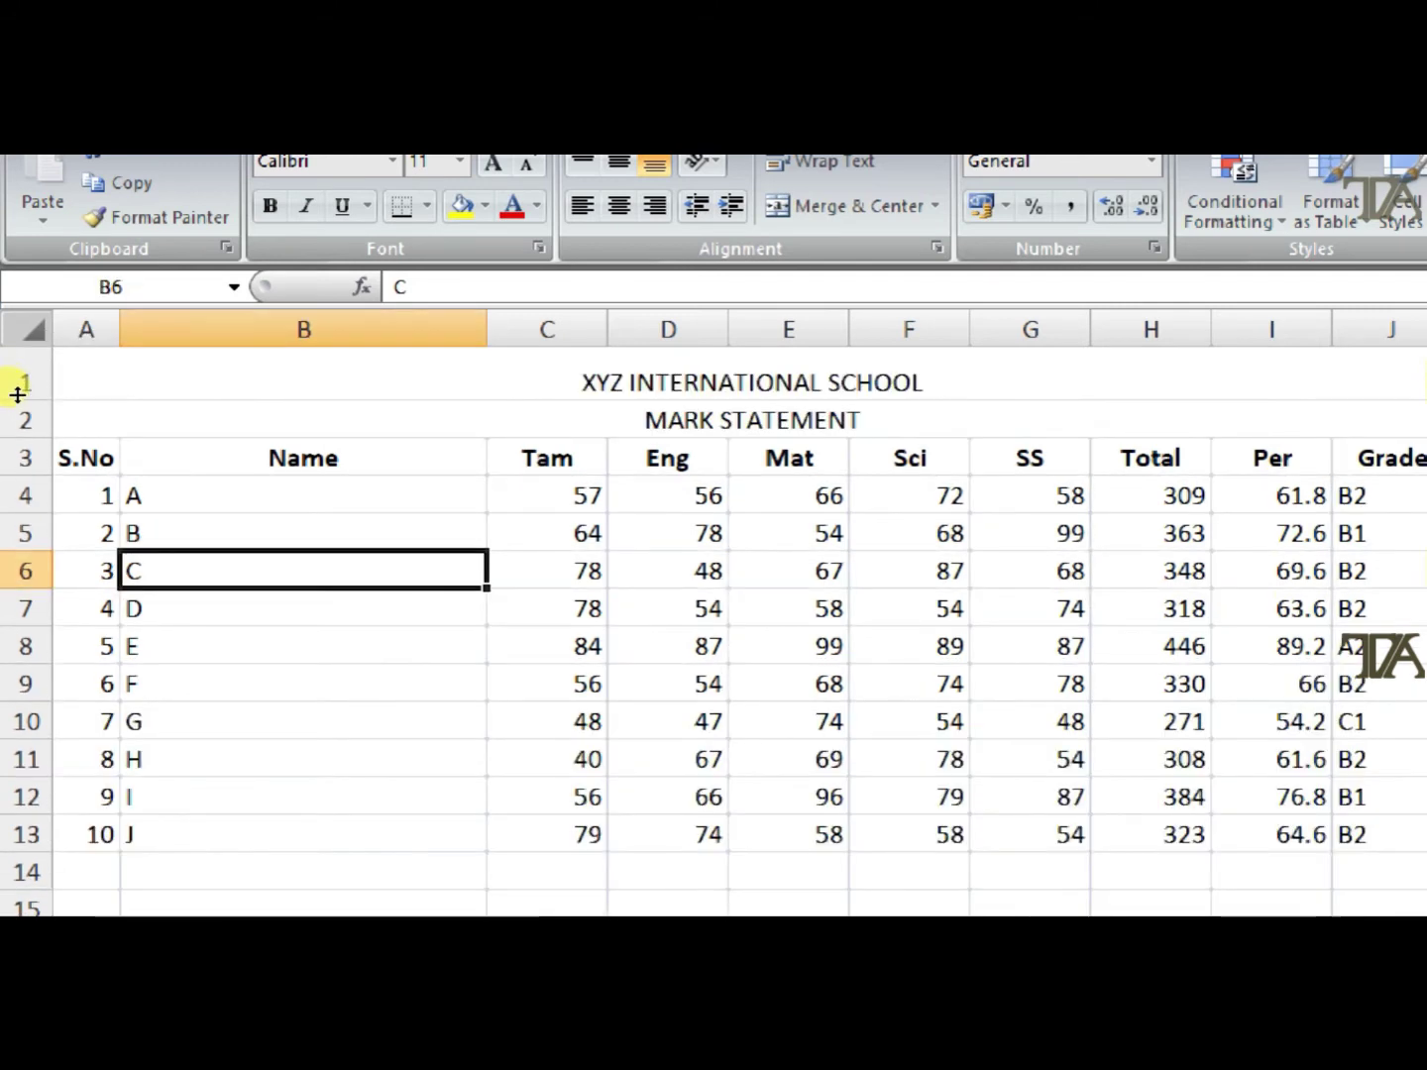
drag(21, 415, 23, 429)
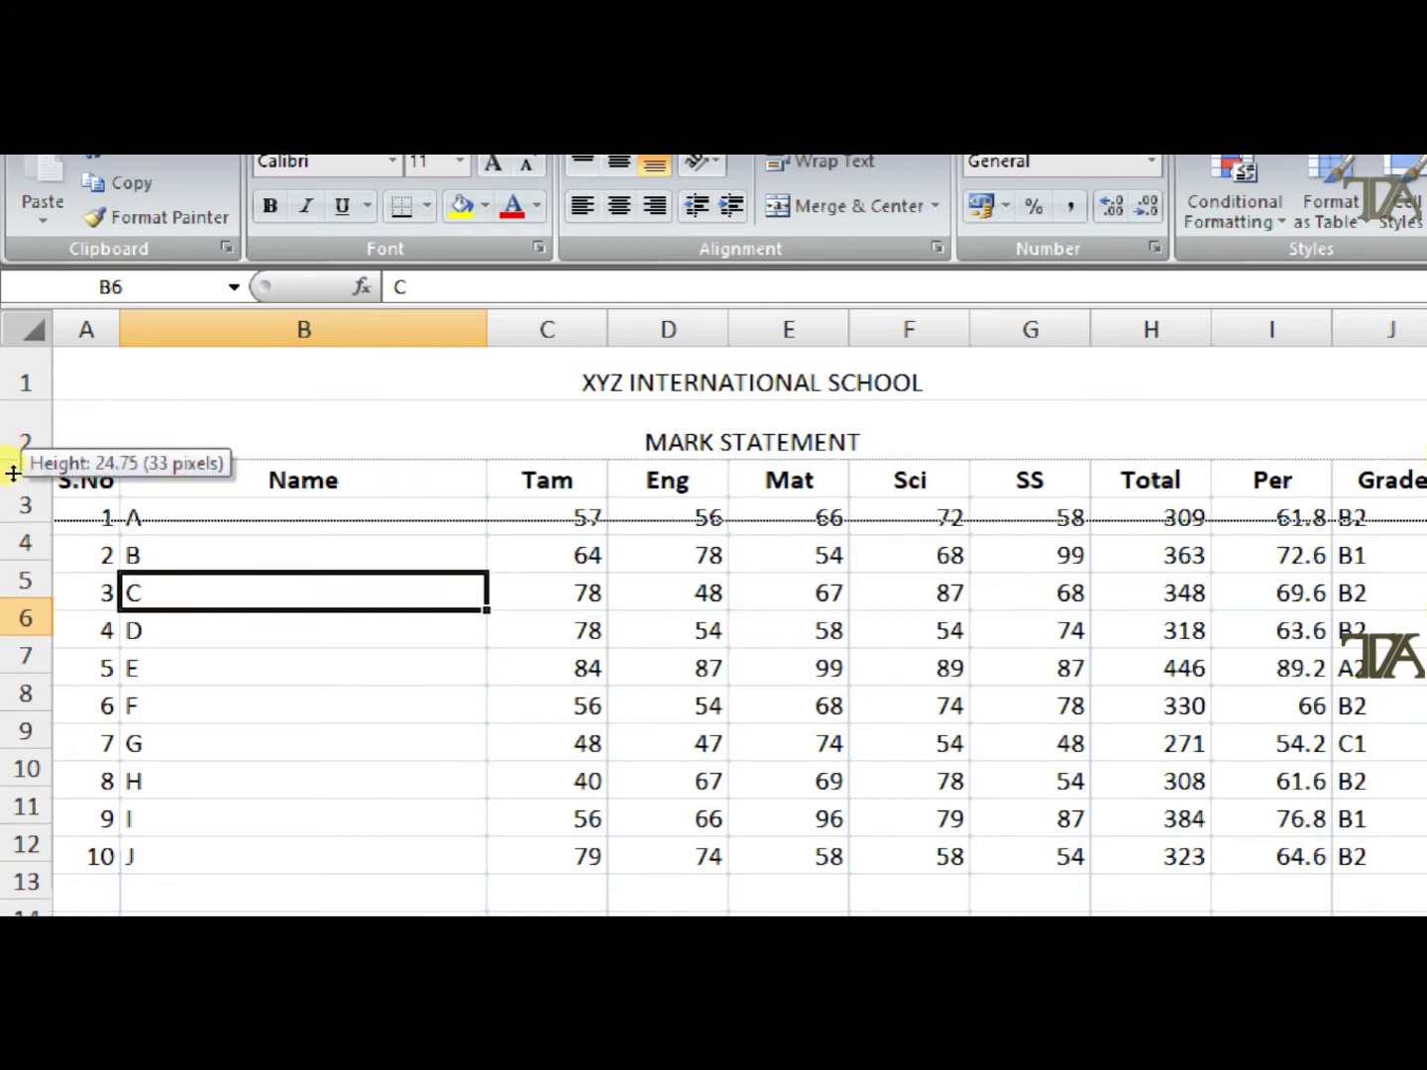
drag(13, 498, 14, 524)
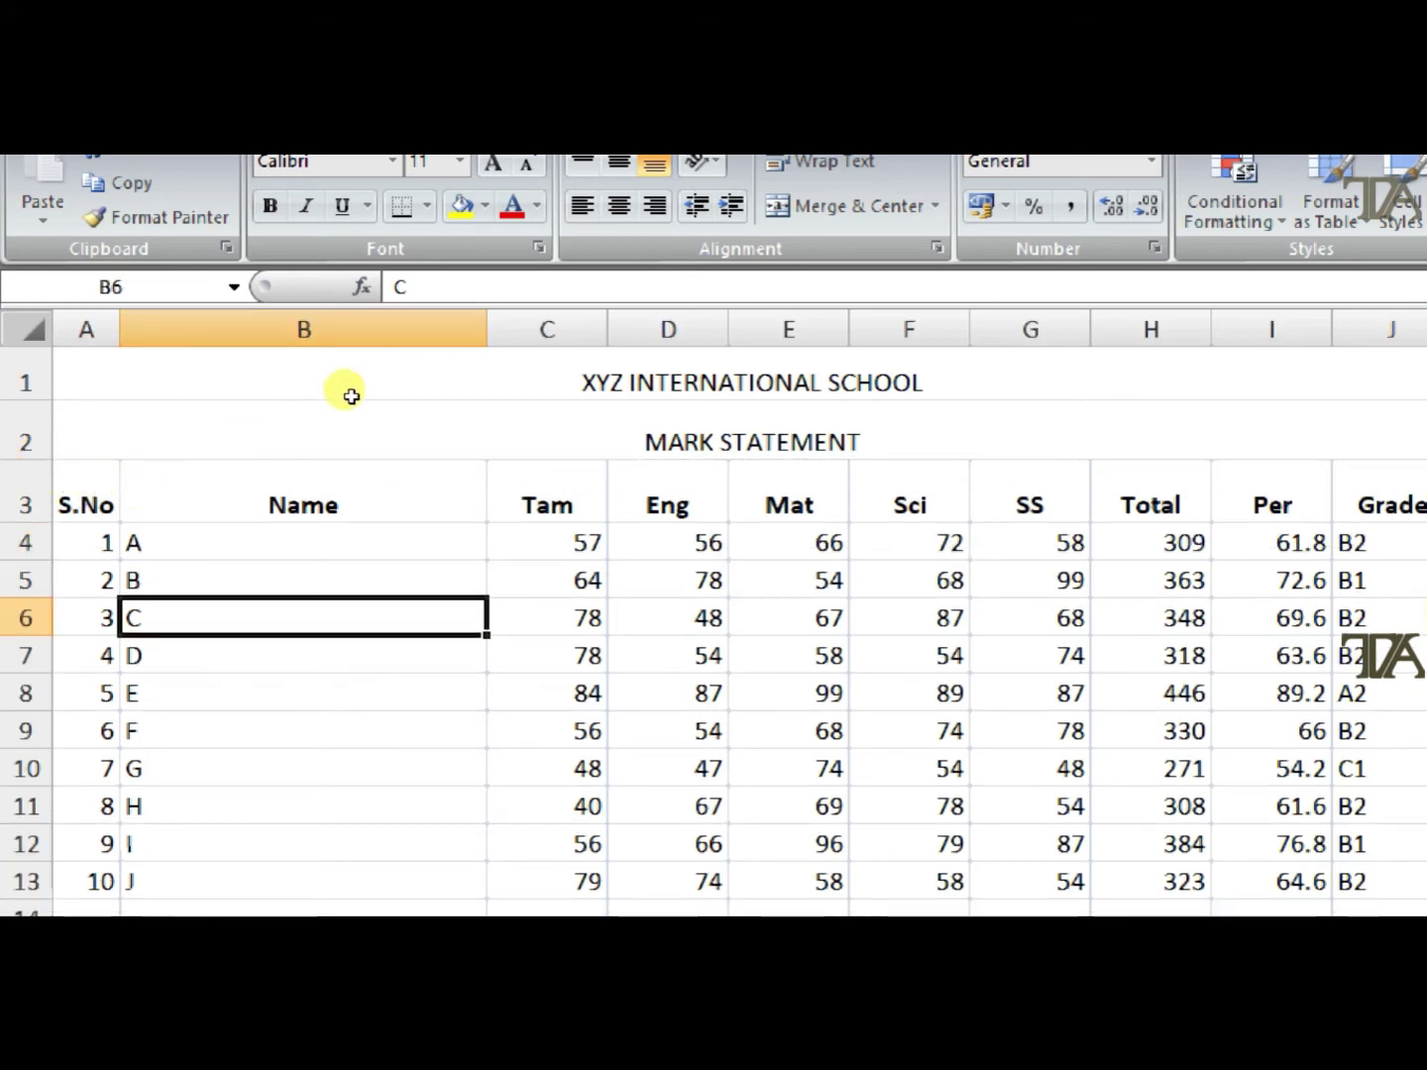
drag(26, 383, 26, 441)
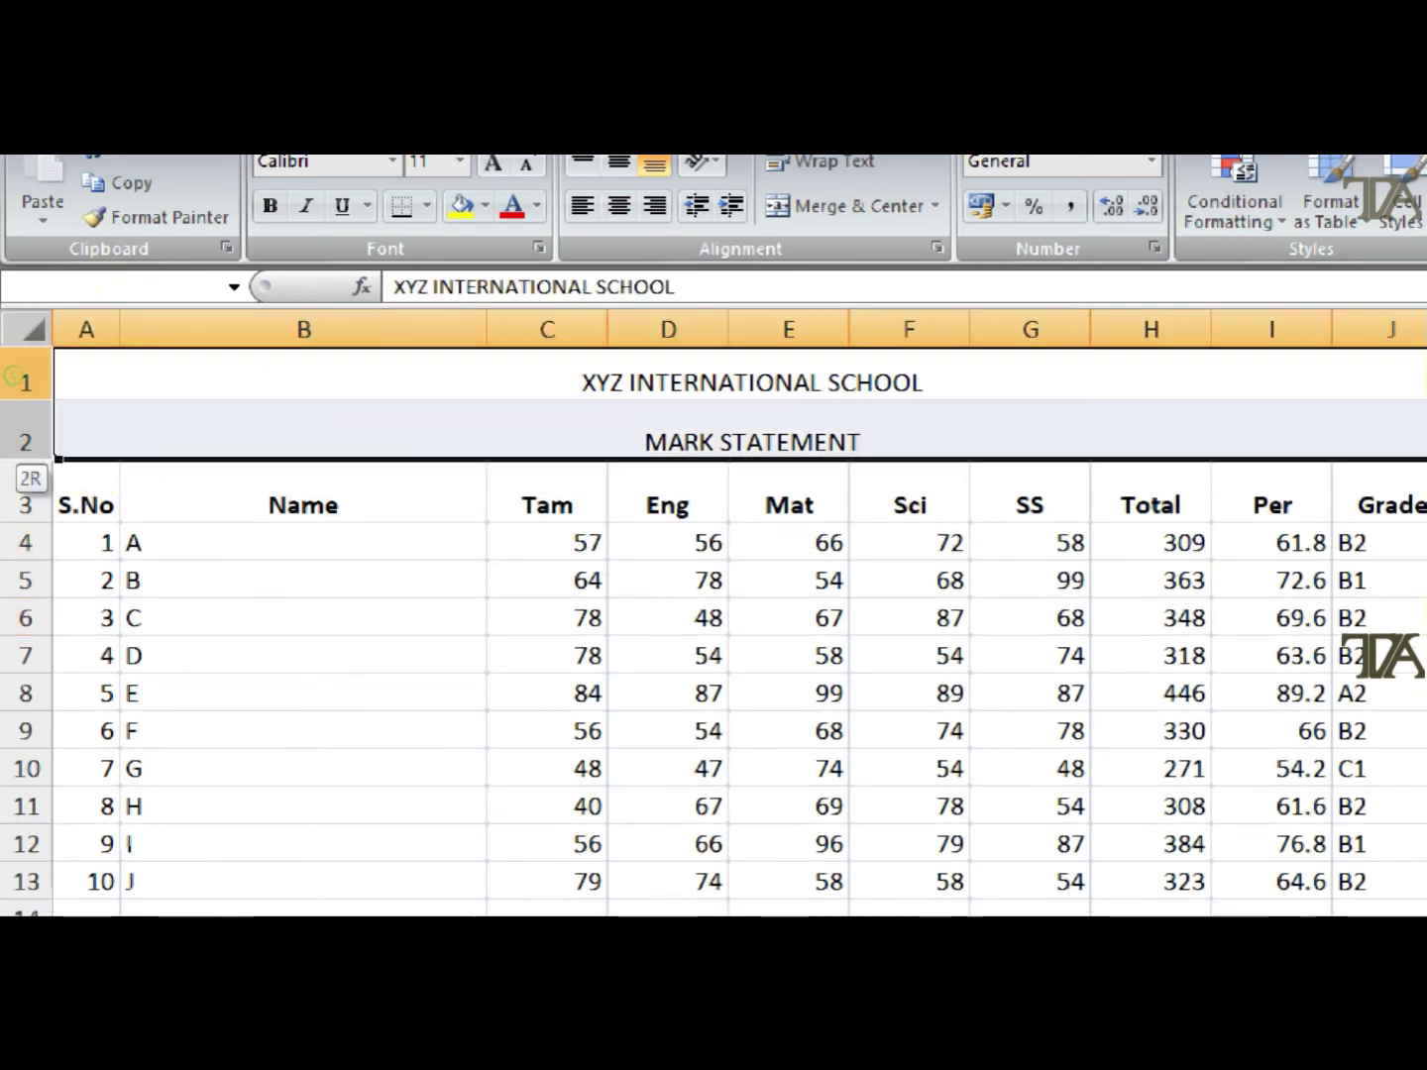
key(ctrl+b)
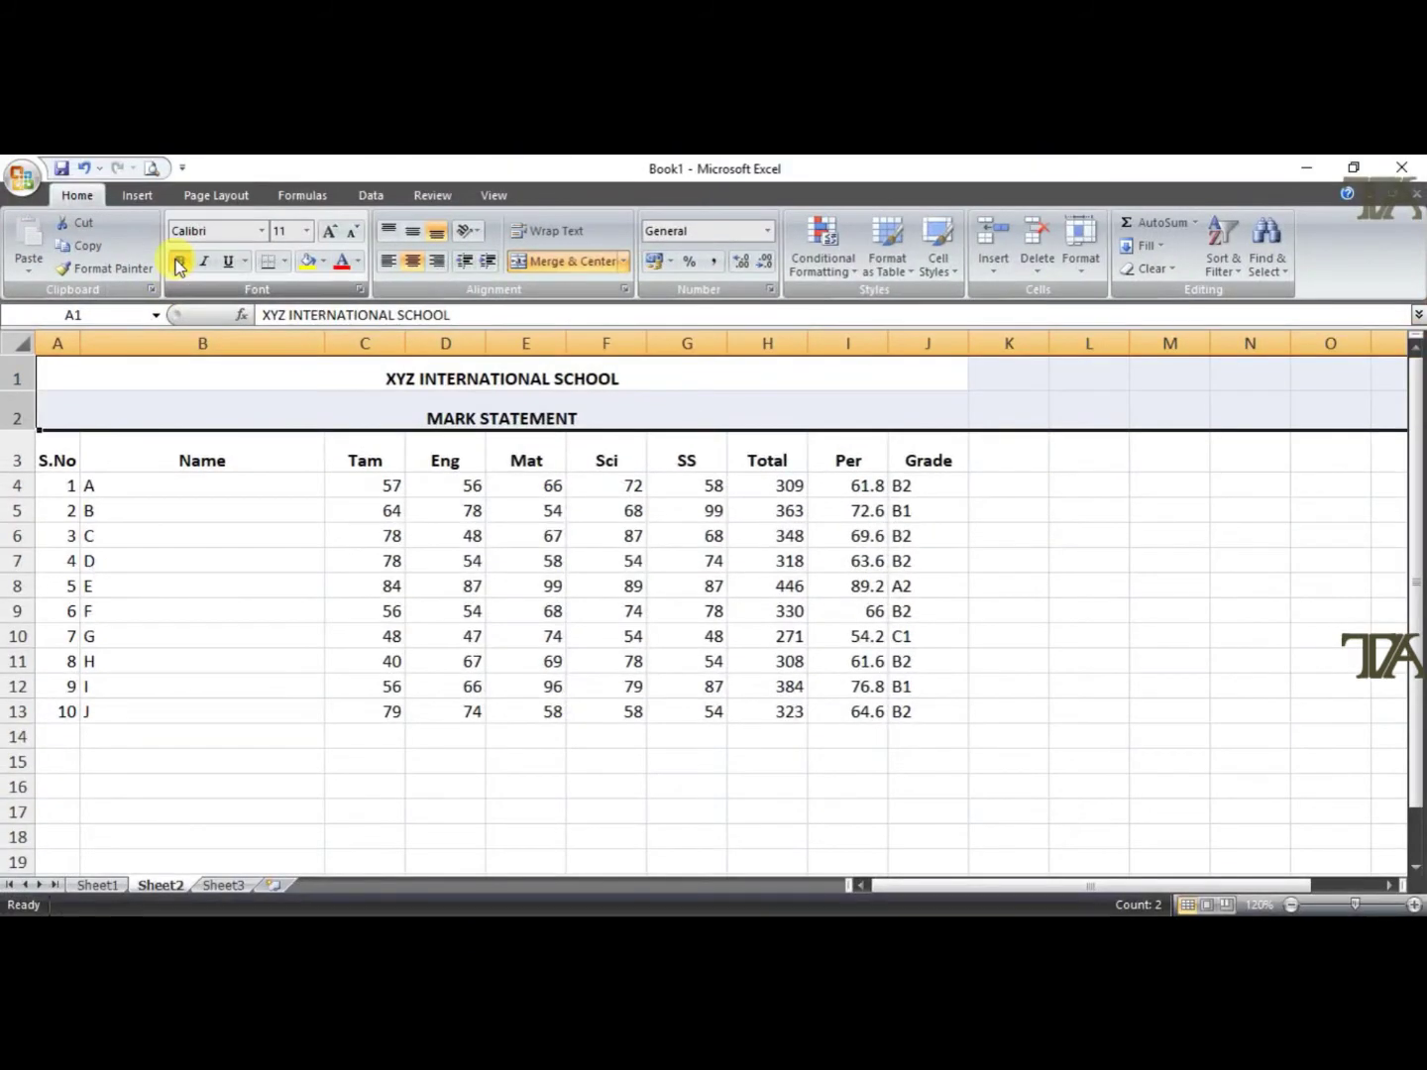
Set both merged title rows, A1:J2, to font size 15
drag(689, 628, 687, 608)
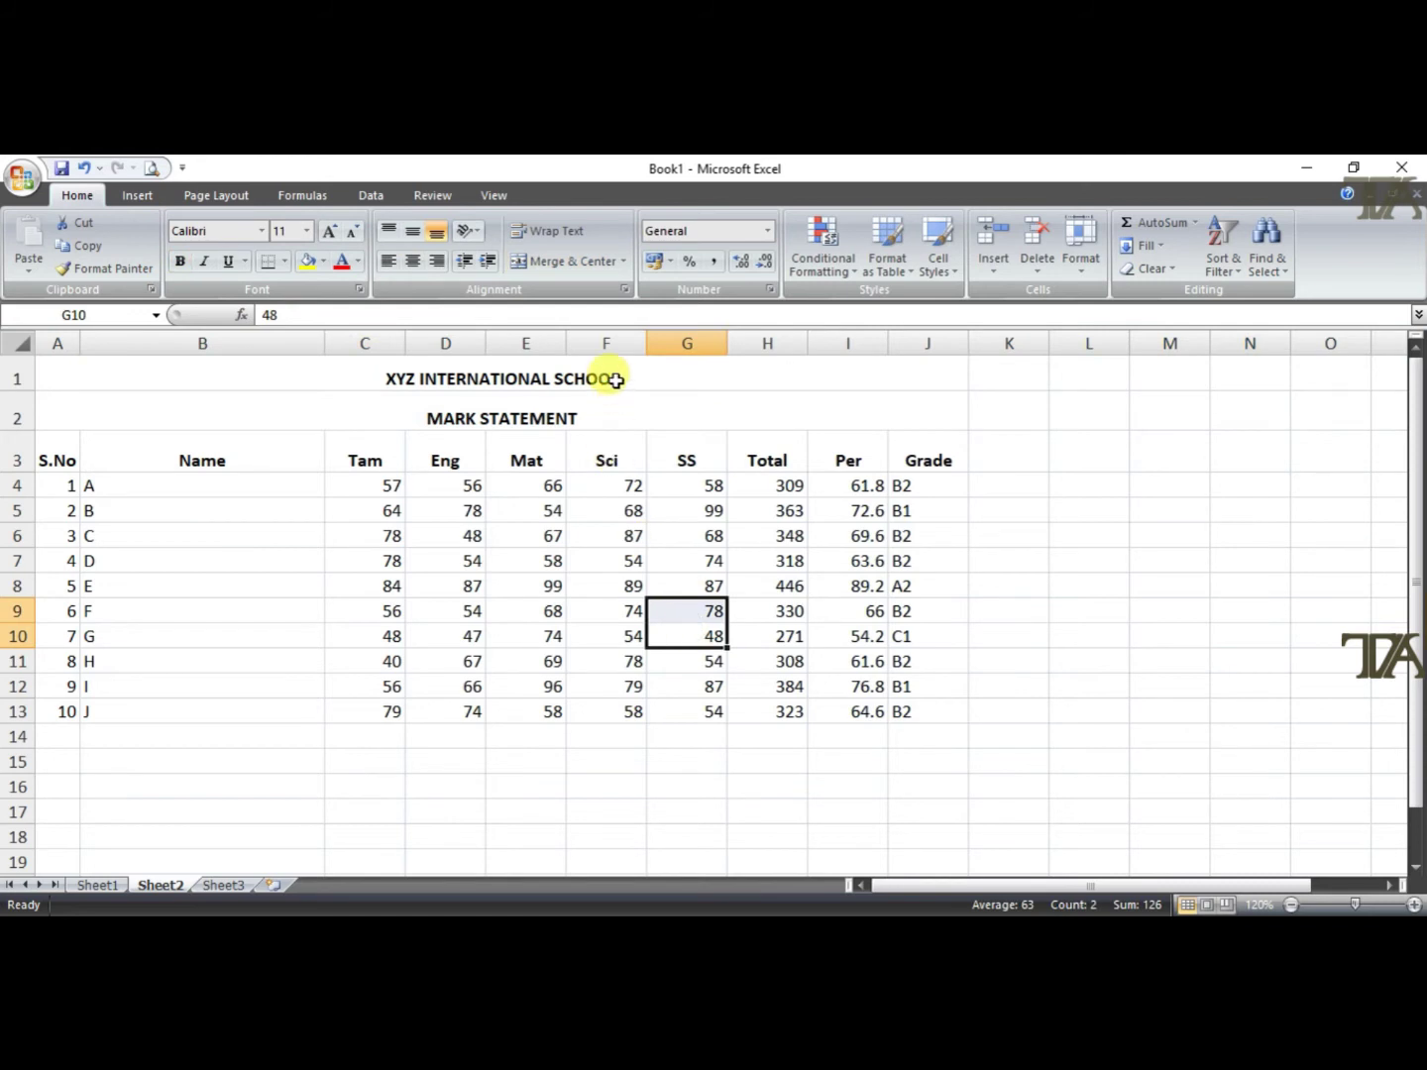
drag(615, 377, 589, 425)
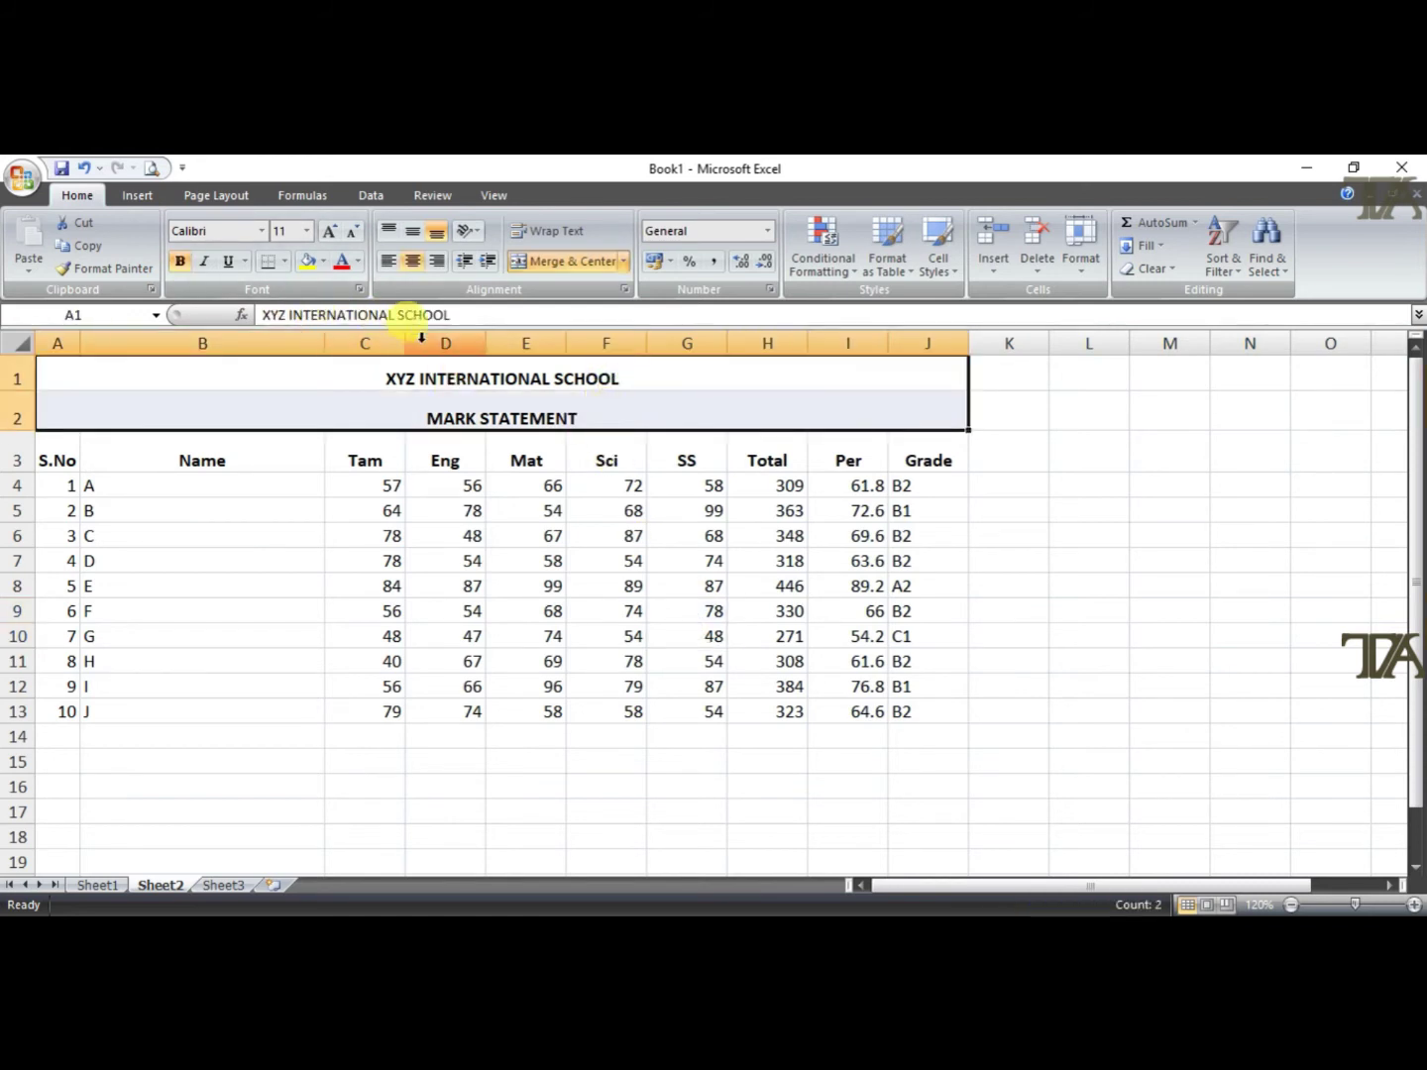
click(444, 377)
drag(443, 379, 450, 405)
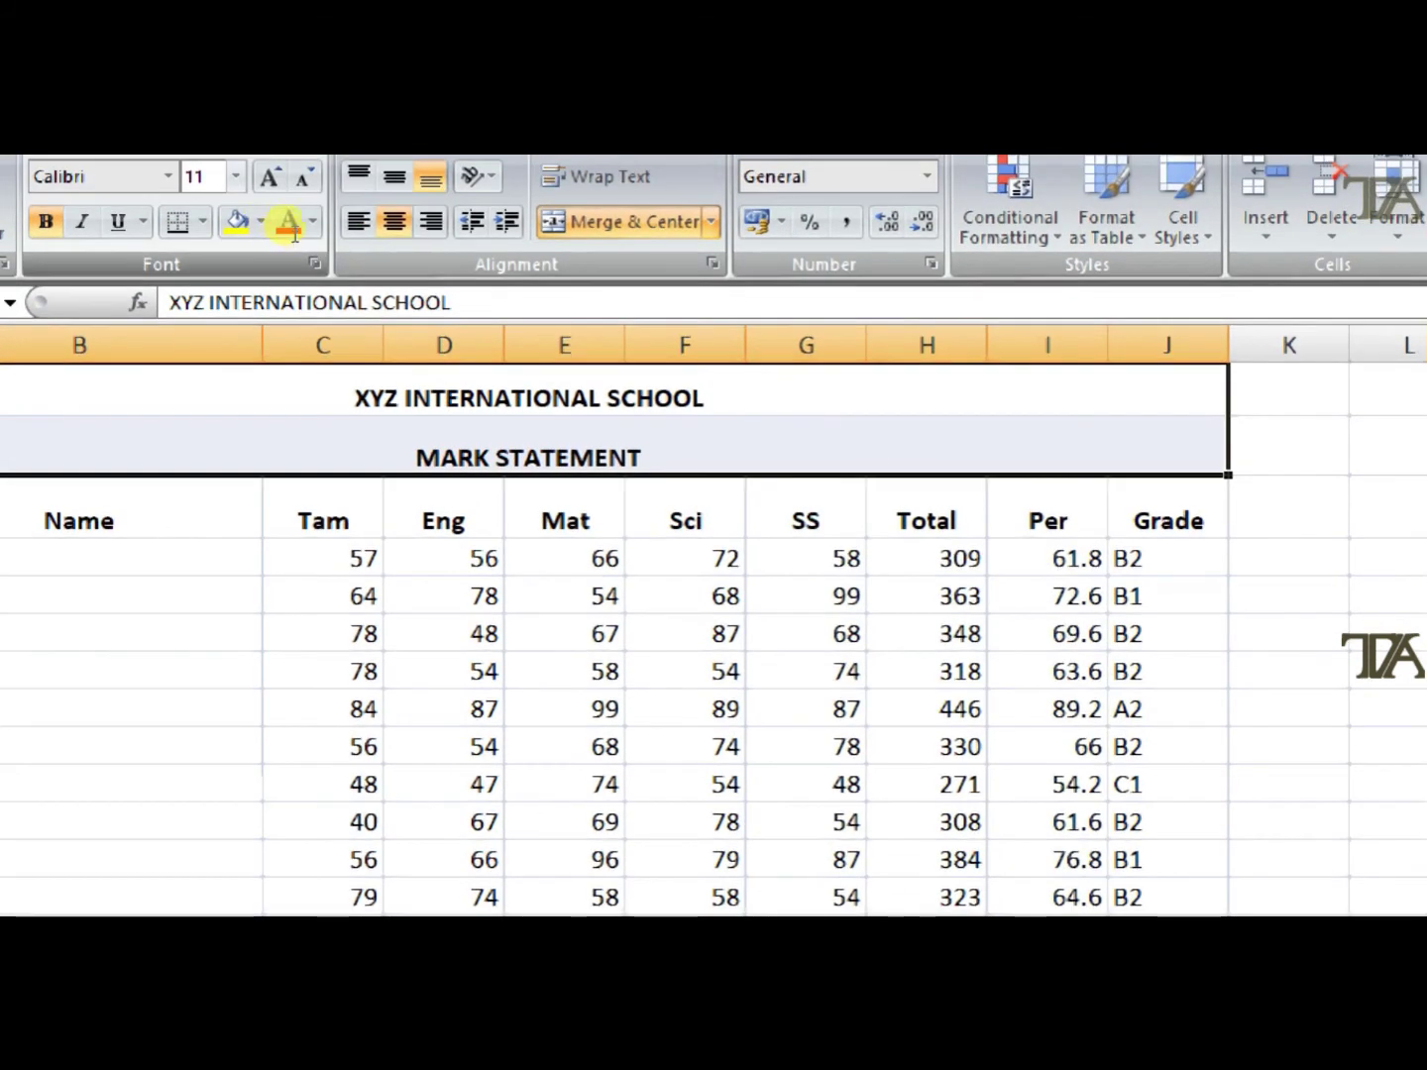
key(ctrl+shift+p)
text(15)
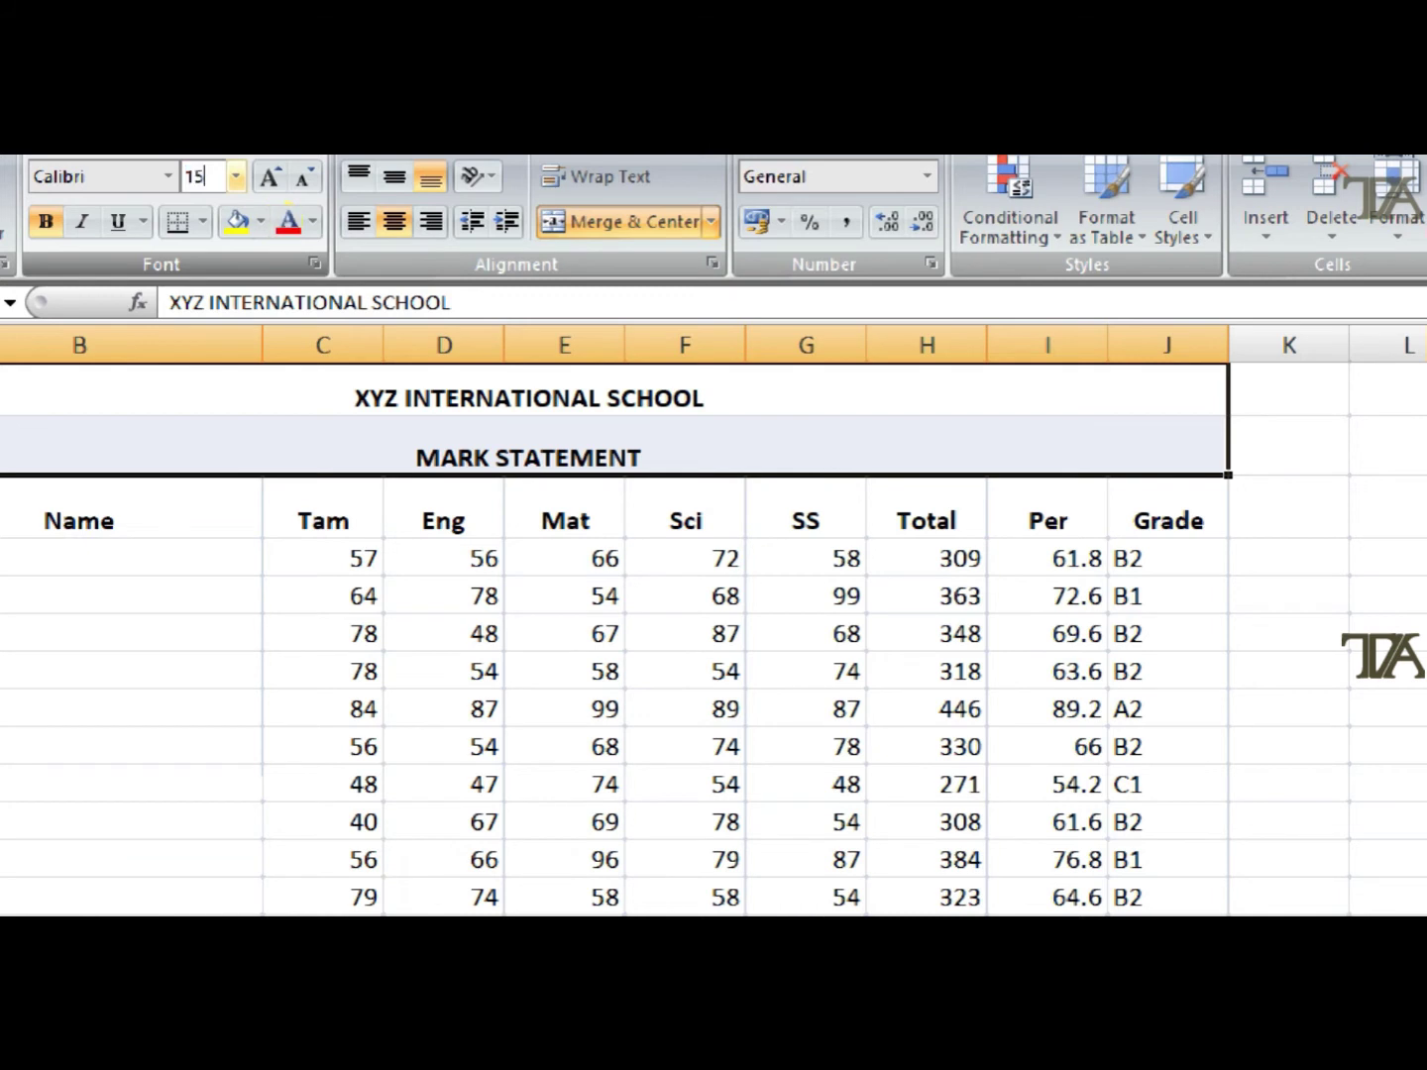
key(Return)
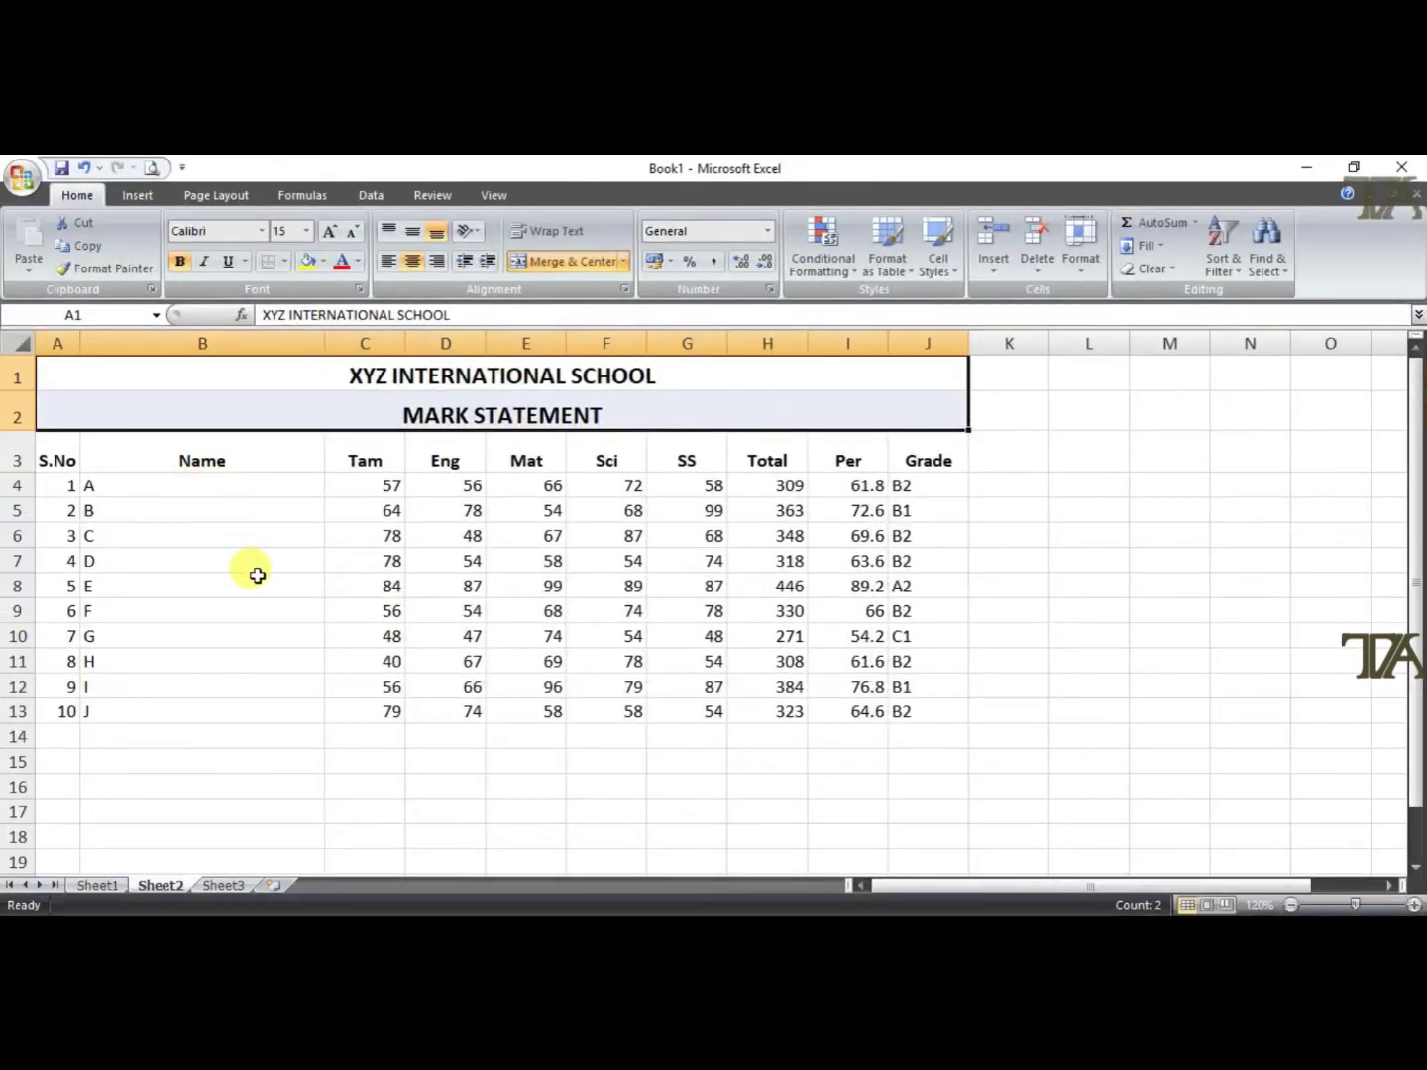
click(255, 575)
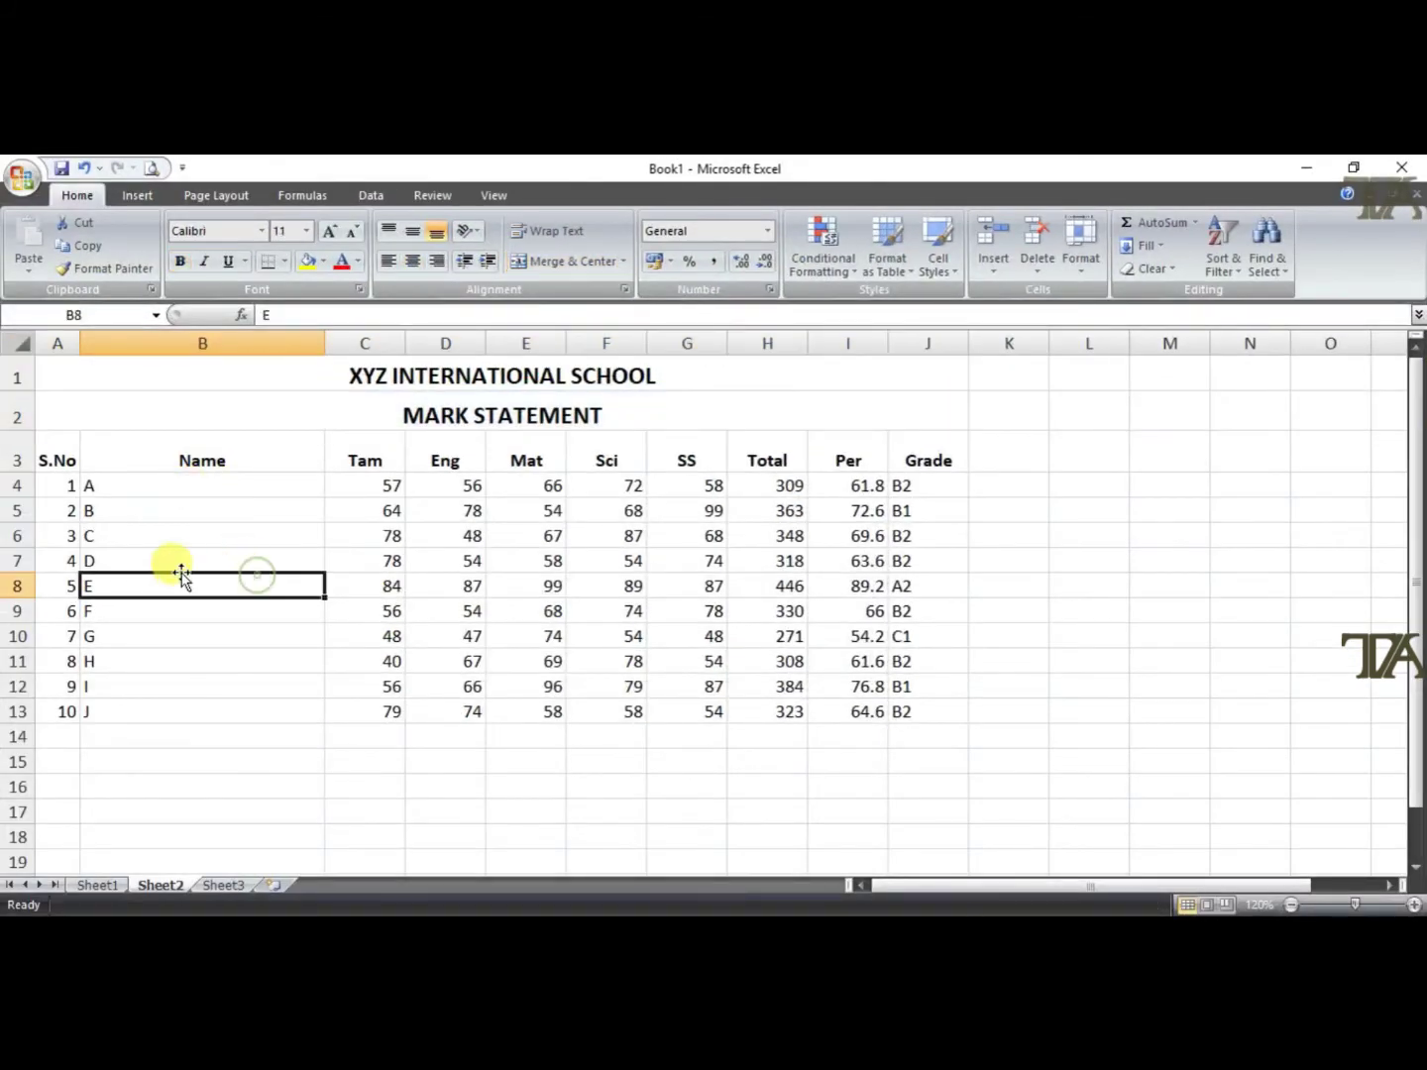
Centre the serial numbers in column A and all the data in C4:J13
click(49, 343)
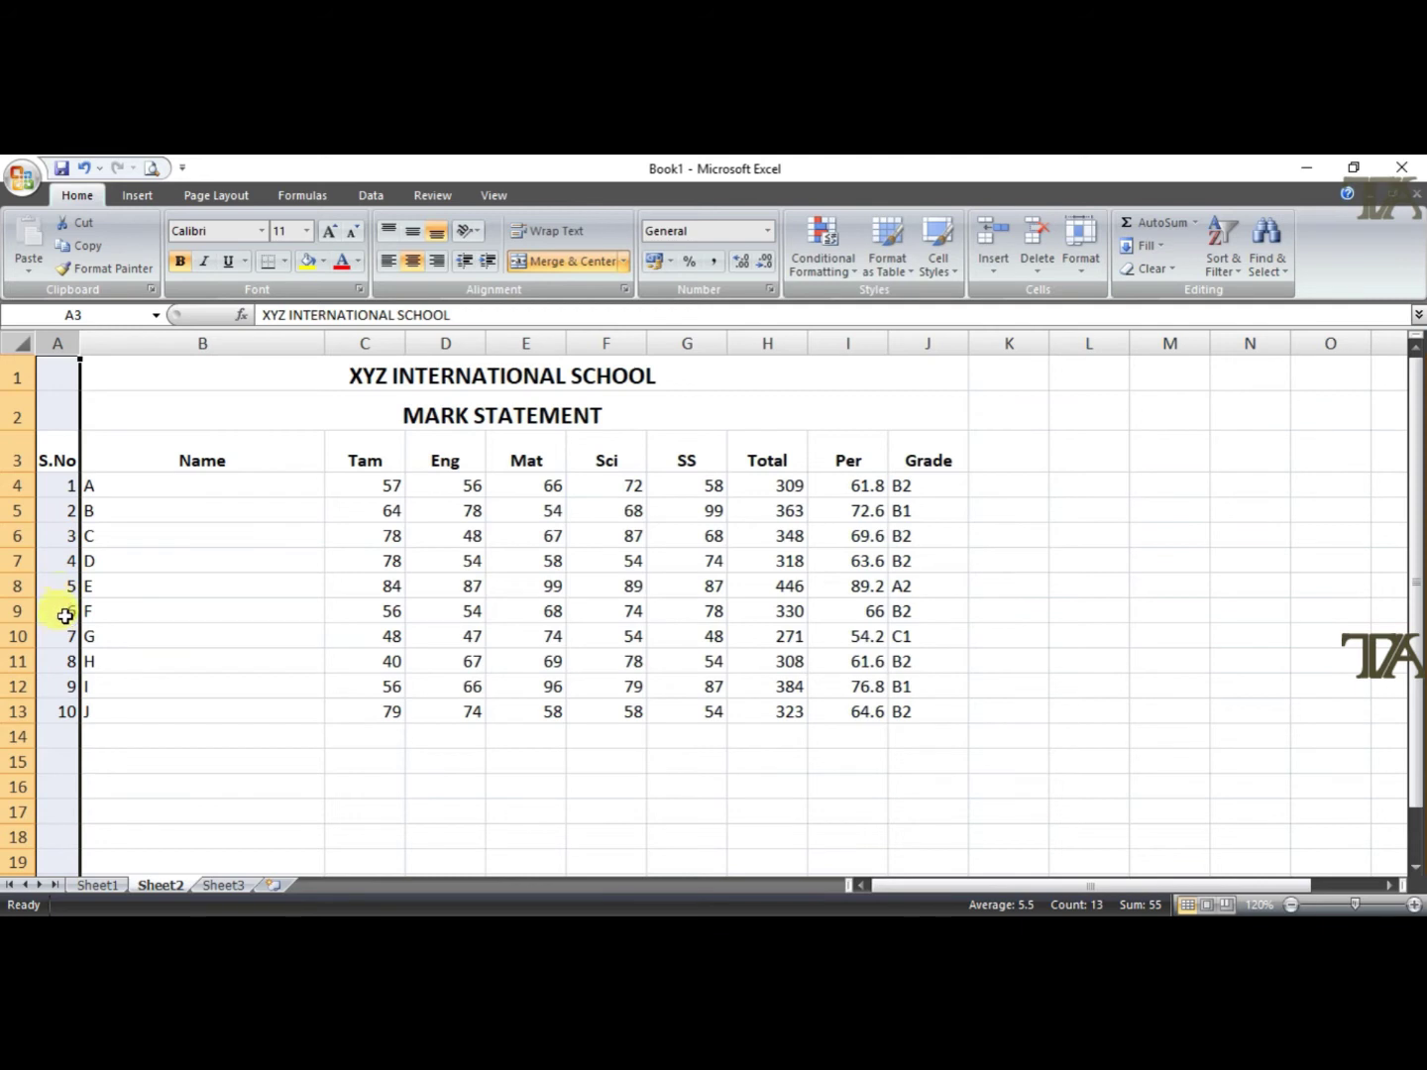
click(414, 263)
click(414, 263)
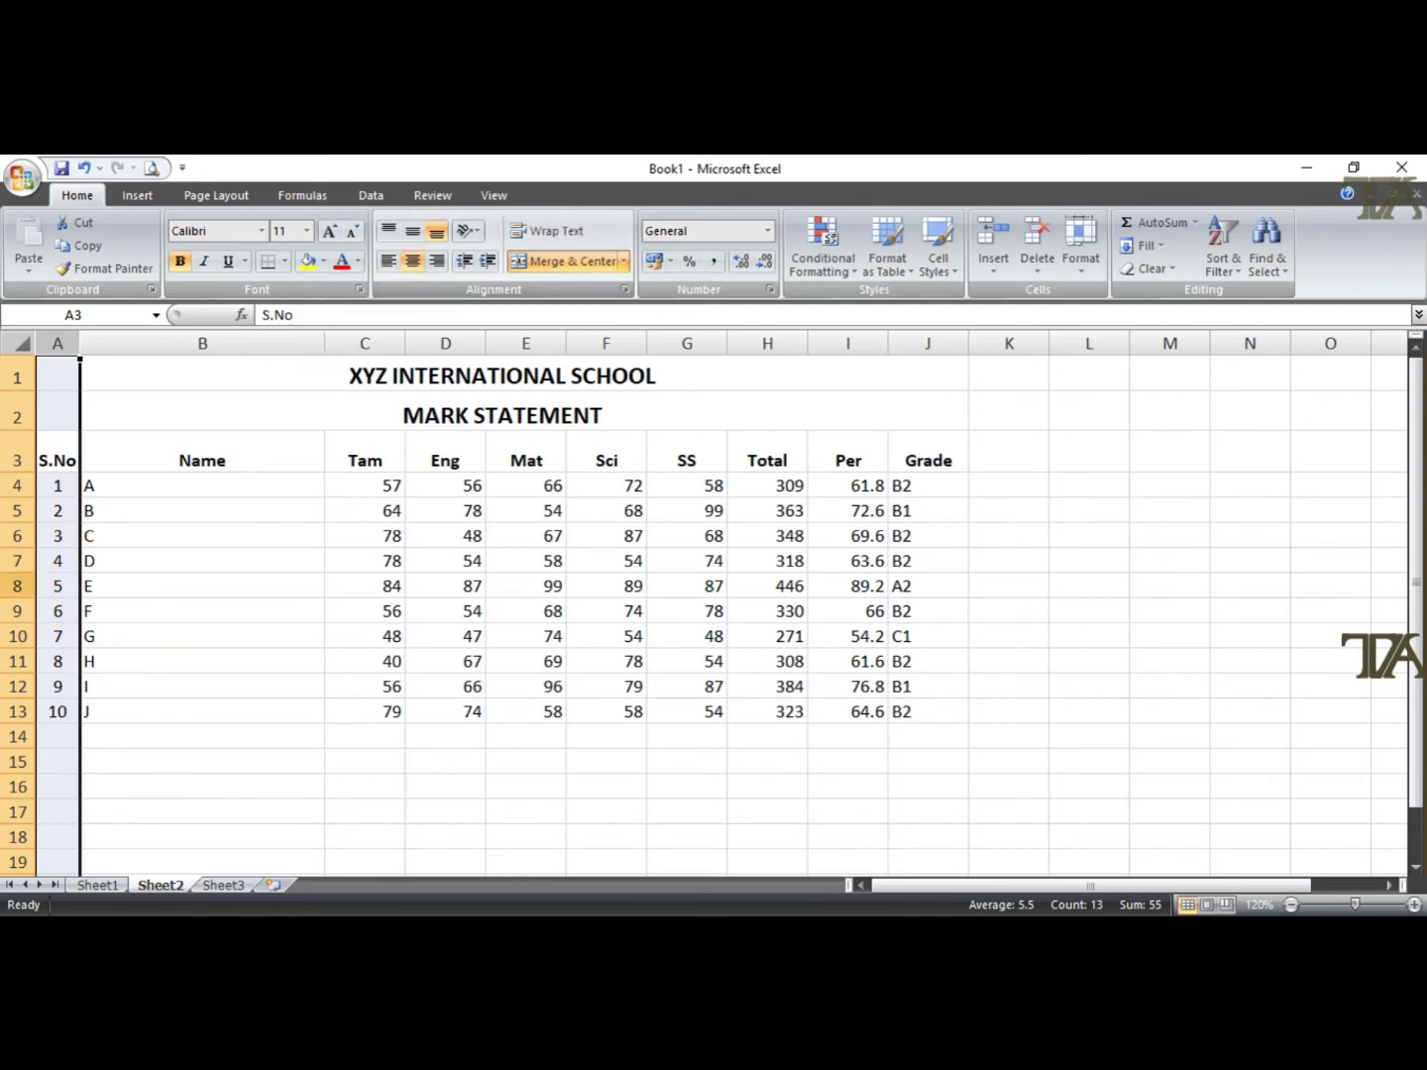
mouse_move(370, 488)
mouse_down()
mouse_move(806, 611)
mouse_move(915, 711)
mouse_up()
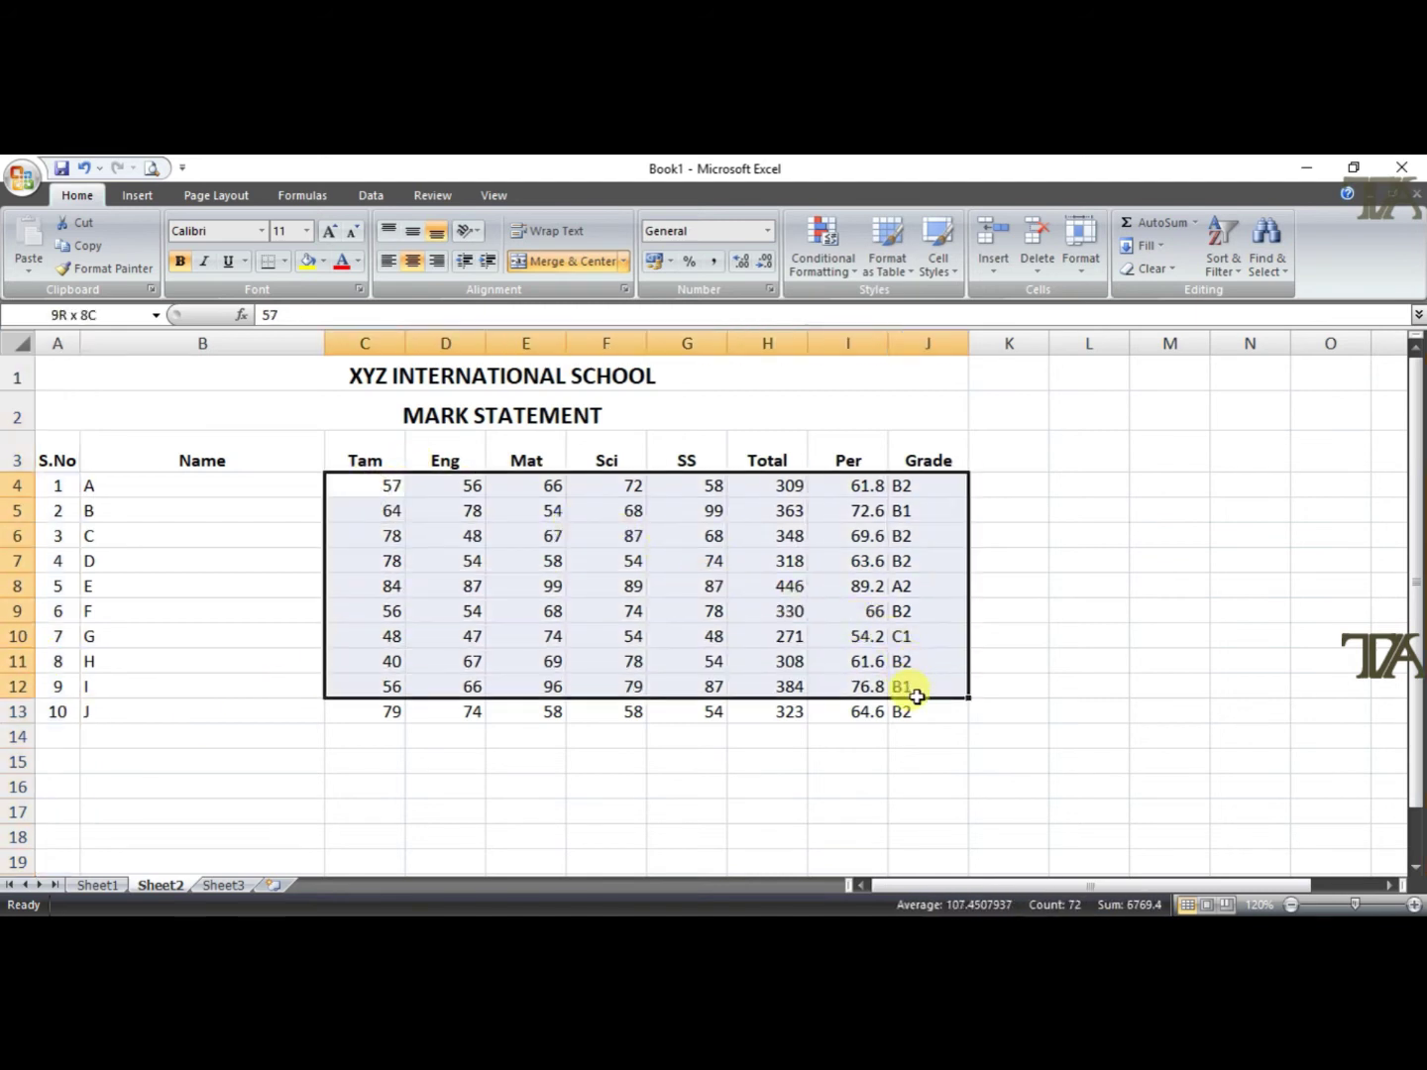
click(409, 266)
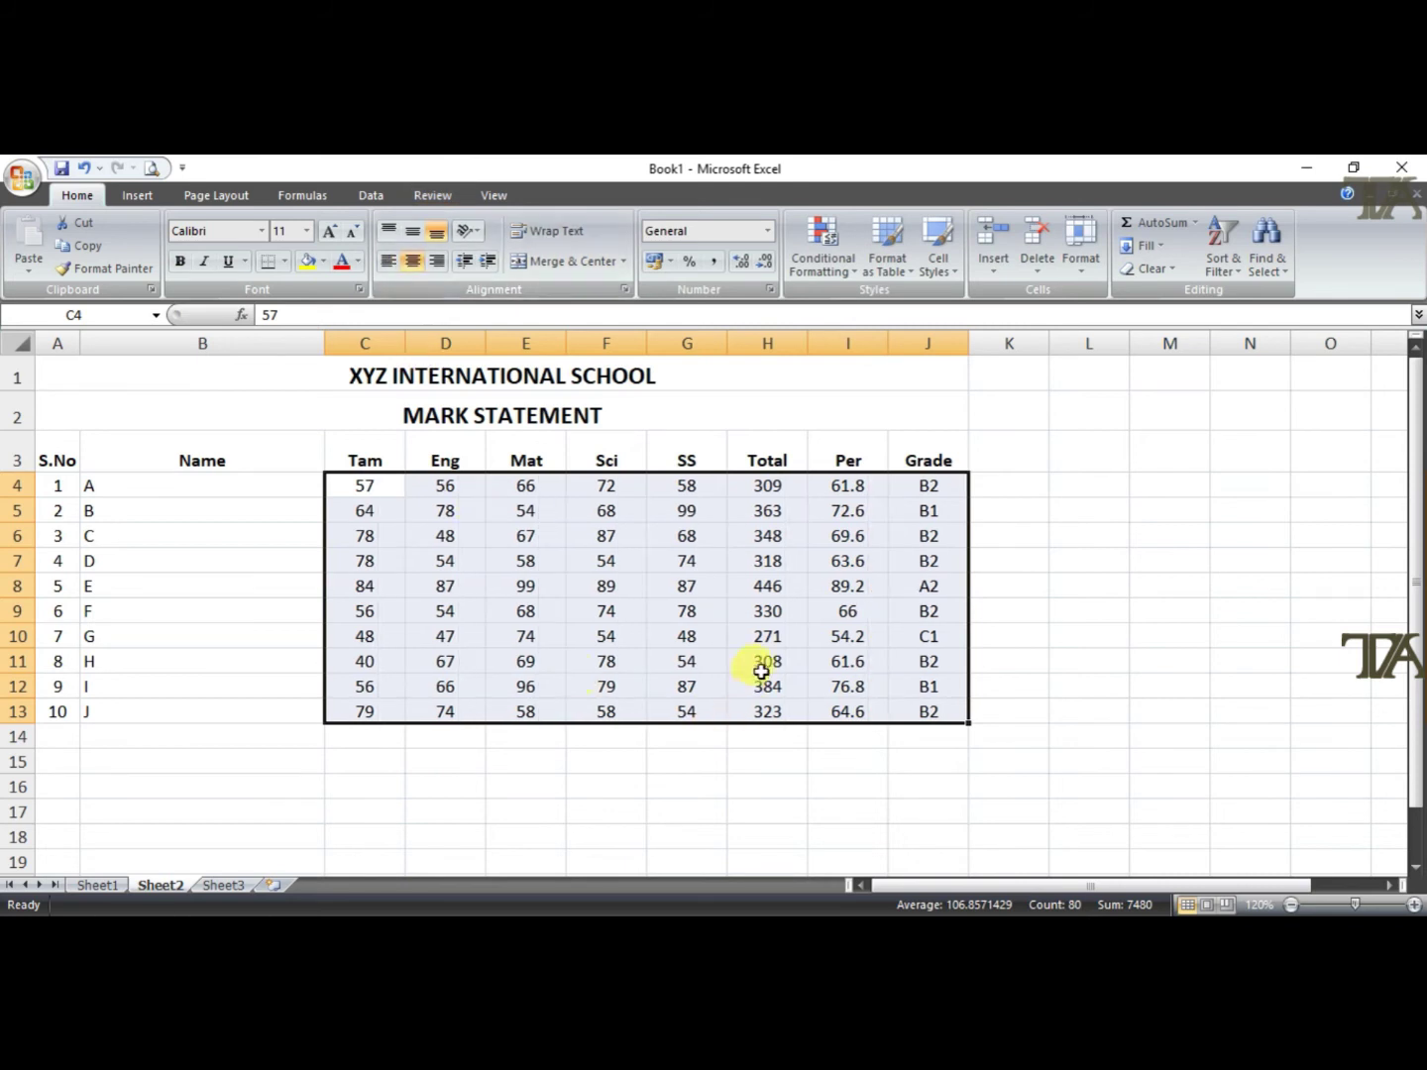
click(764, 662)
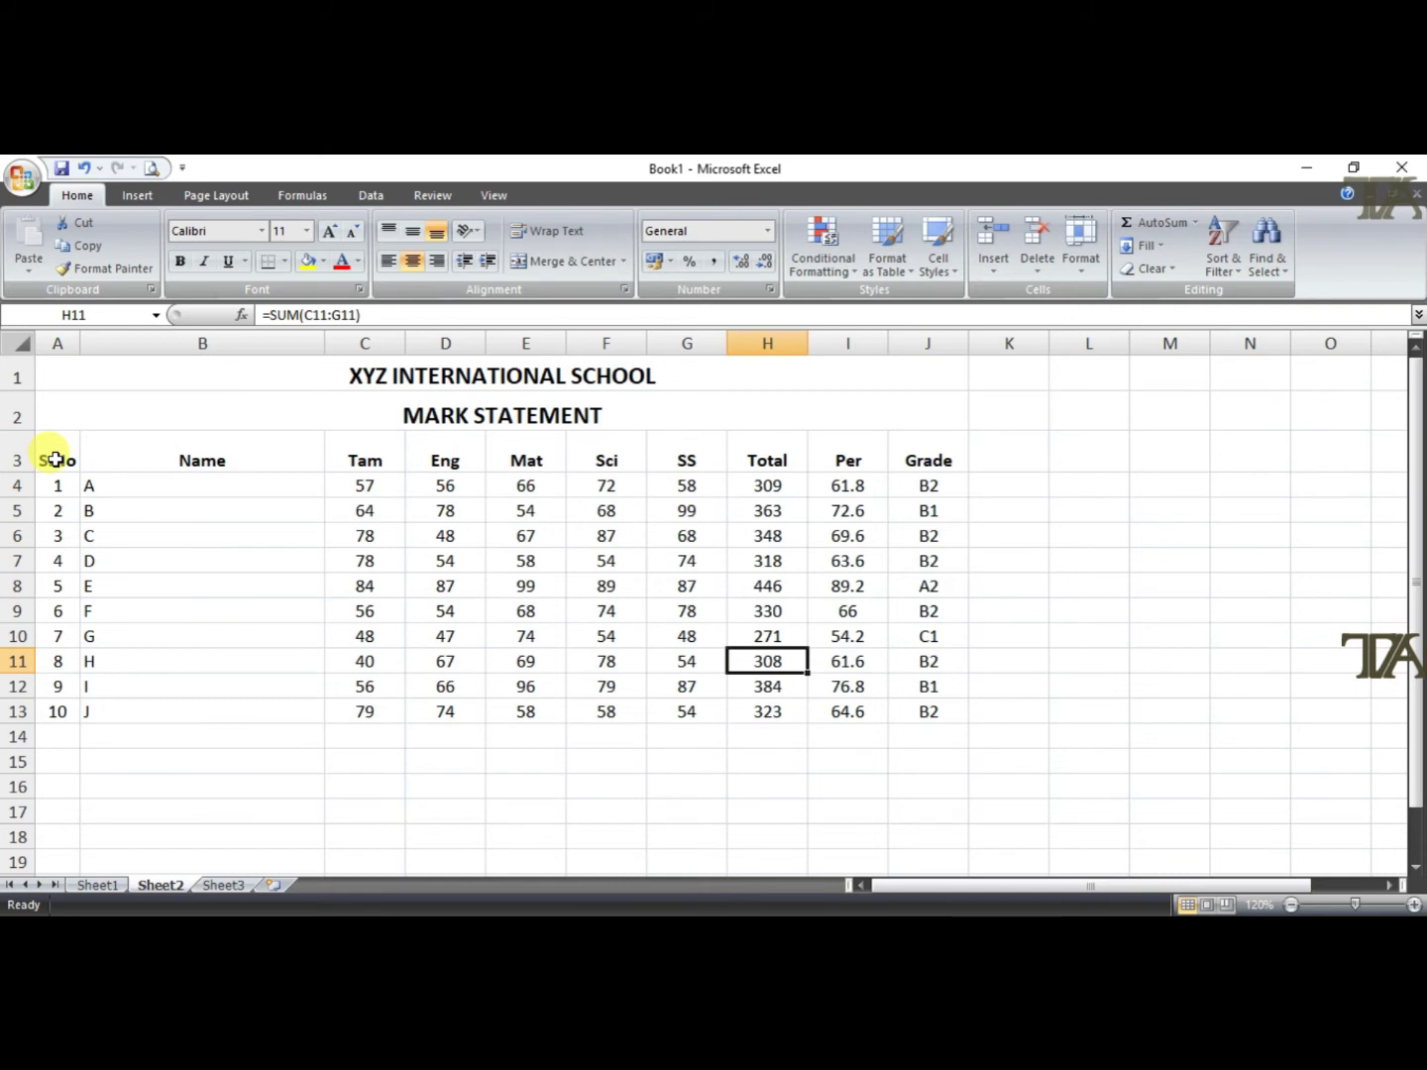
Apply All Borders to the whole table range A3:J13
mouse_move(57, 460)
mouse_down()
mouse_move(250, 485)
mouse_move(917, 719)
mouse_up()
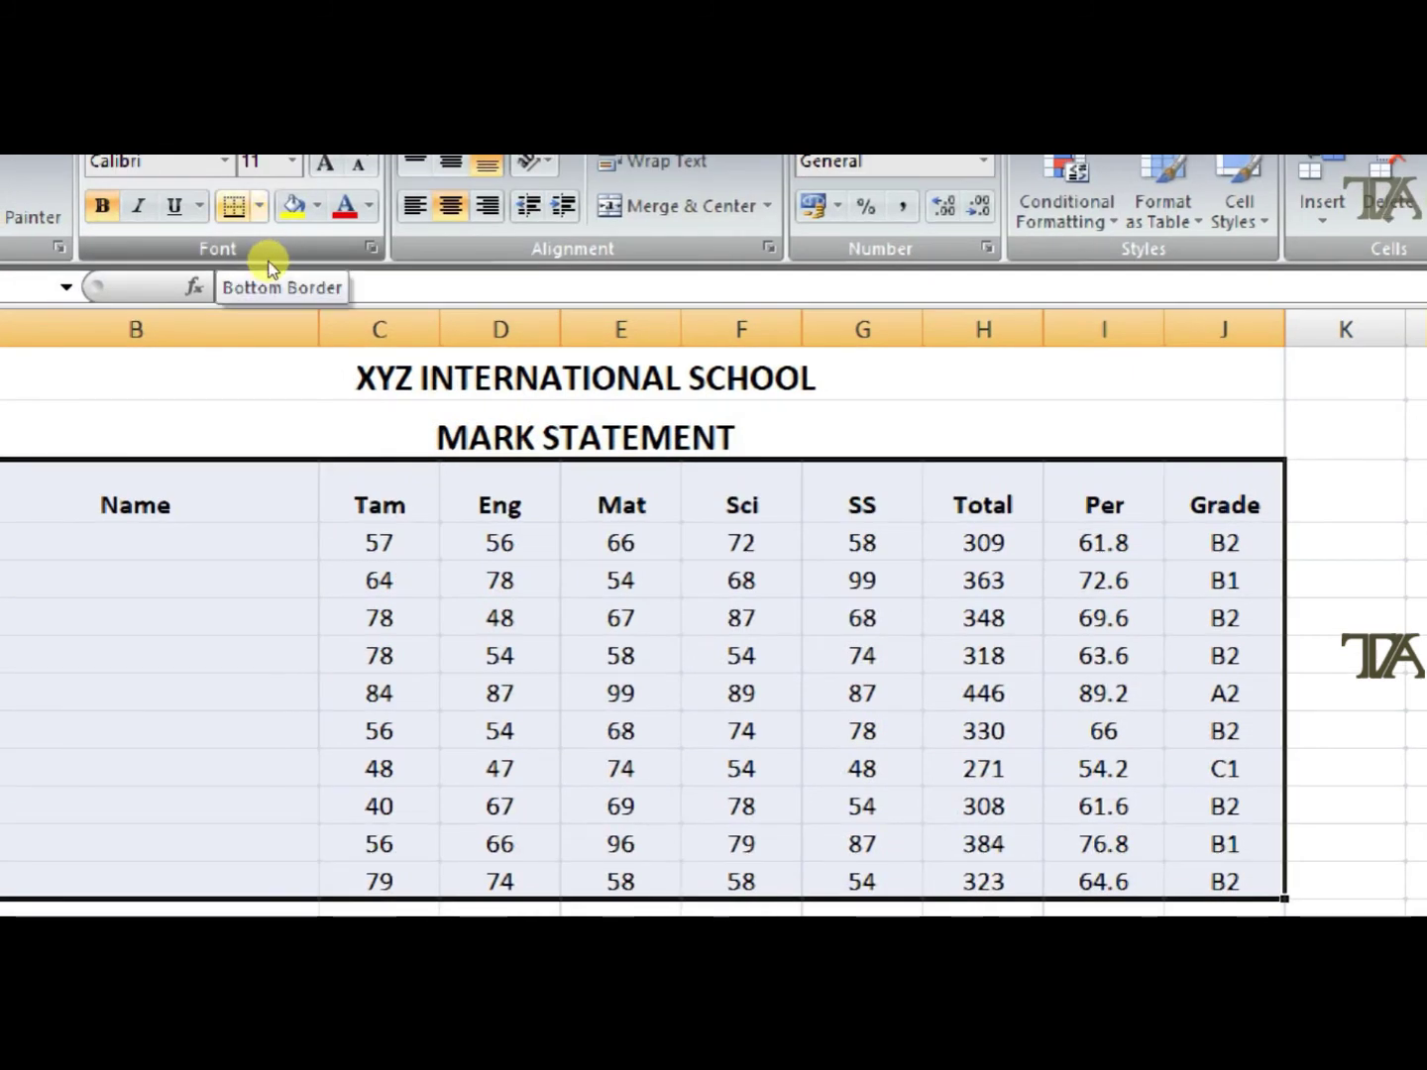
click(289, 265)
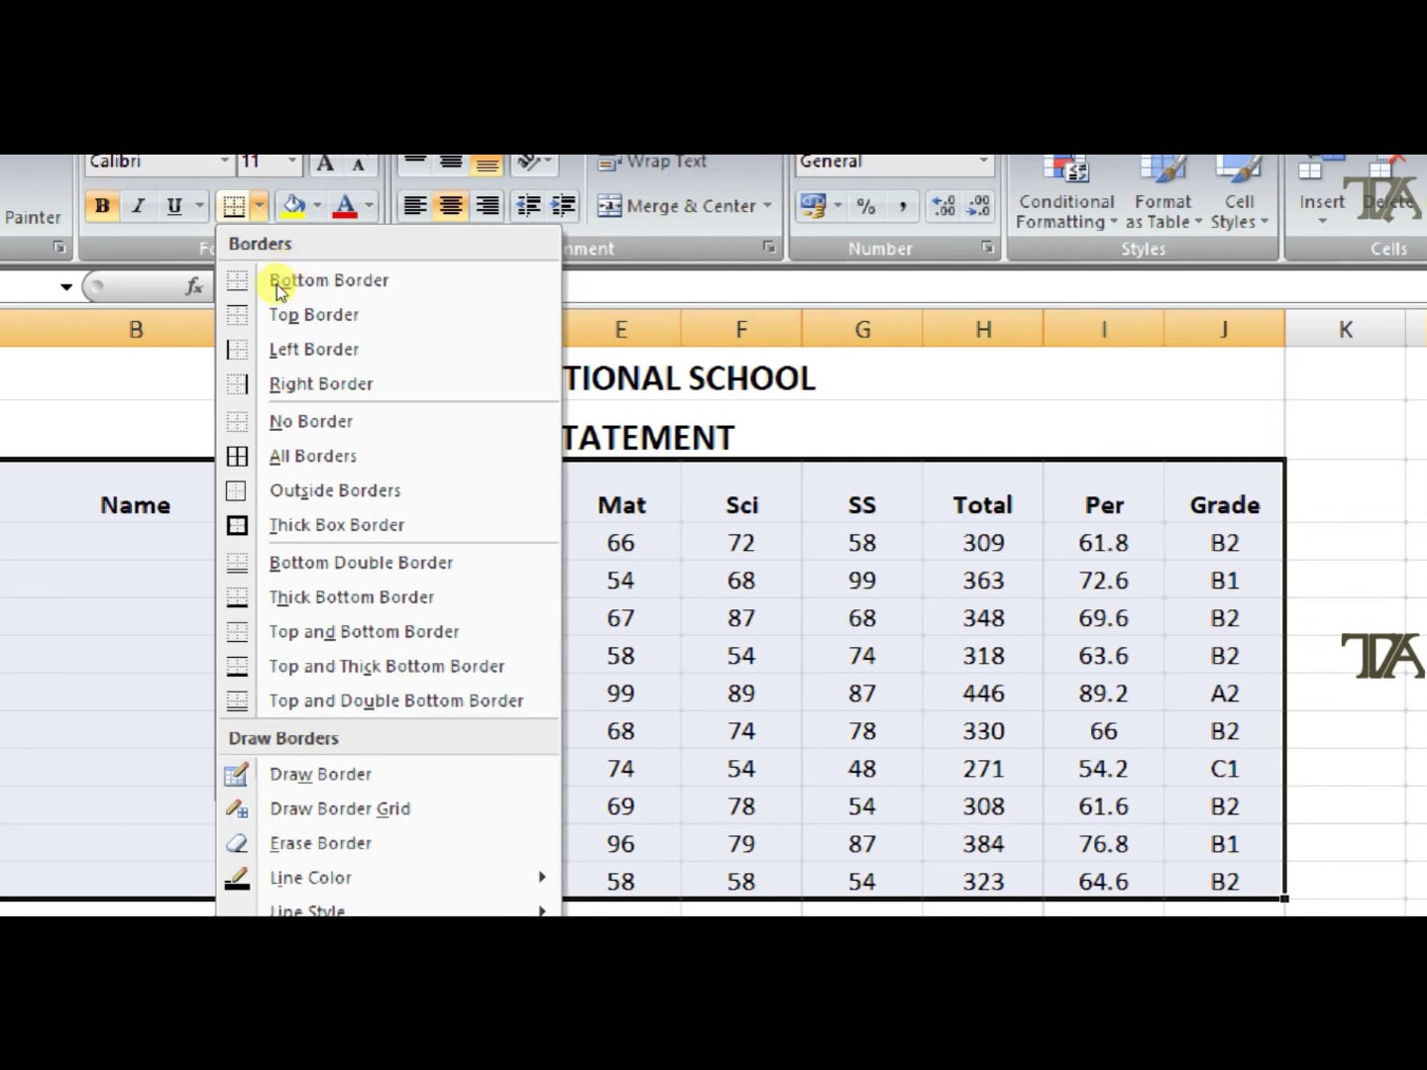
click(288, 428)
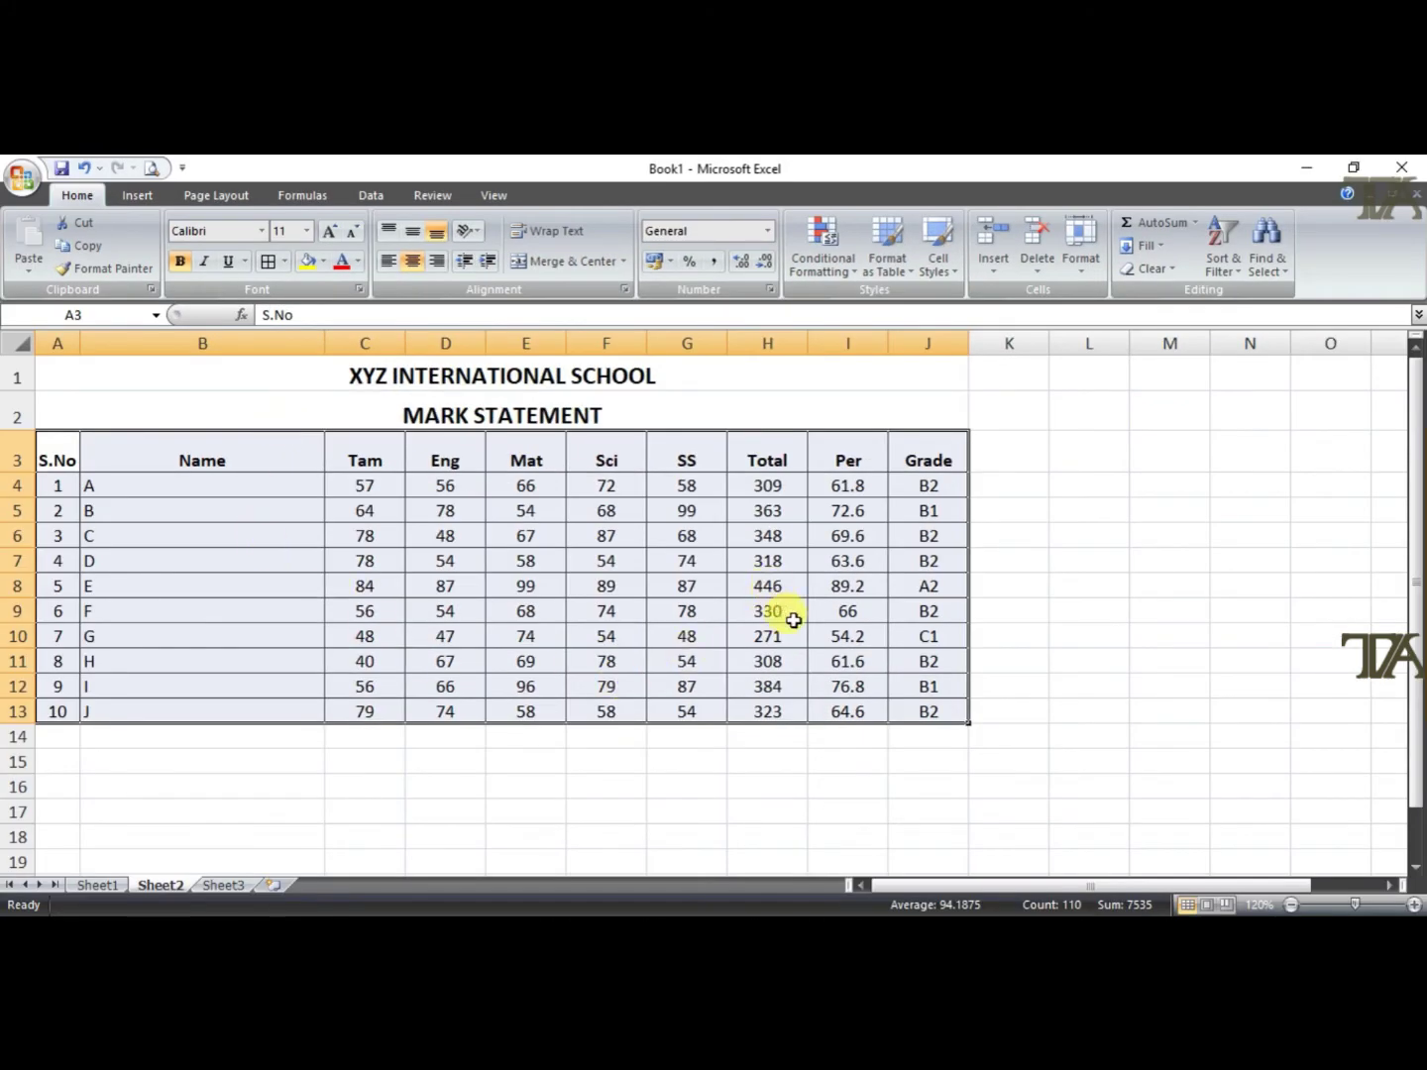
click(764, 635)
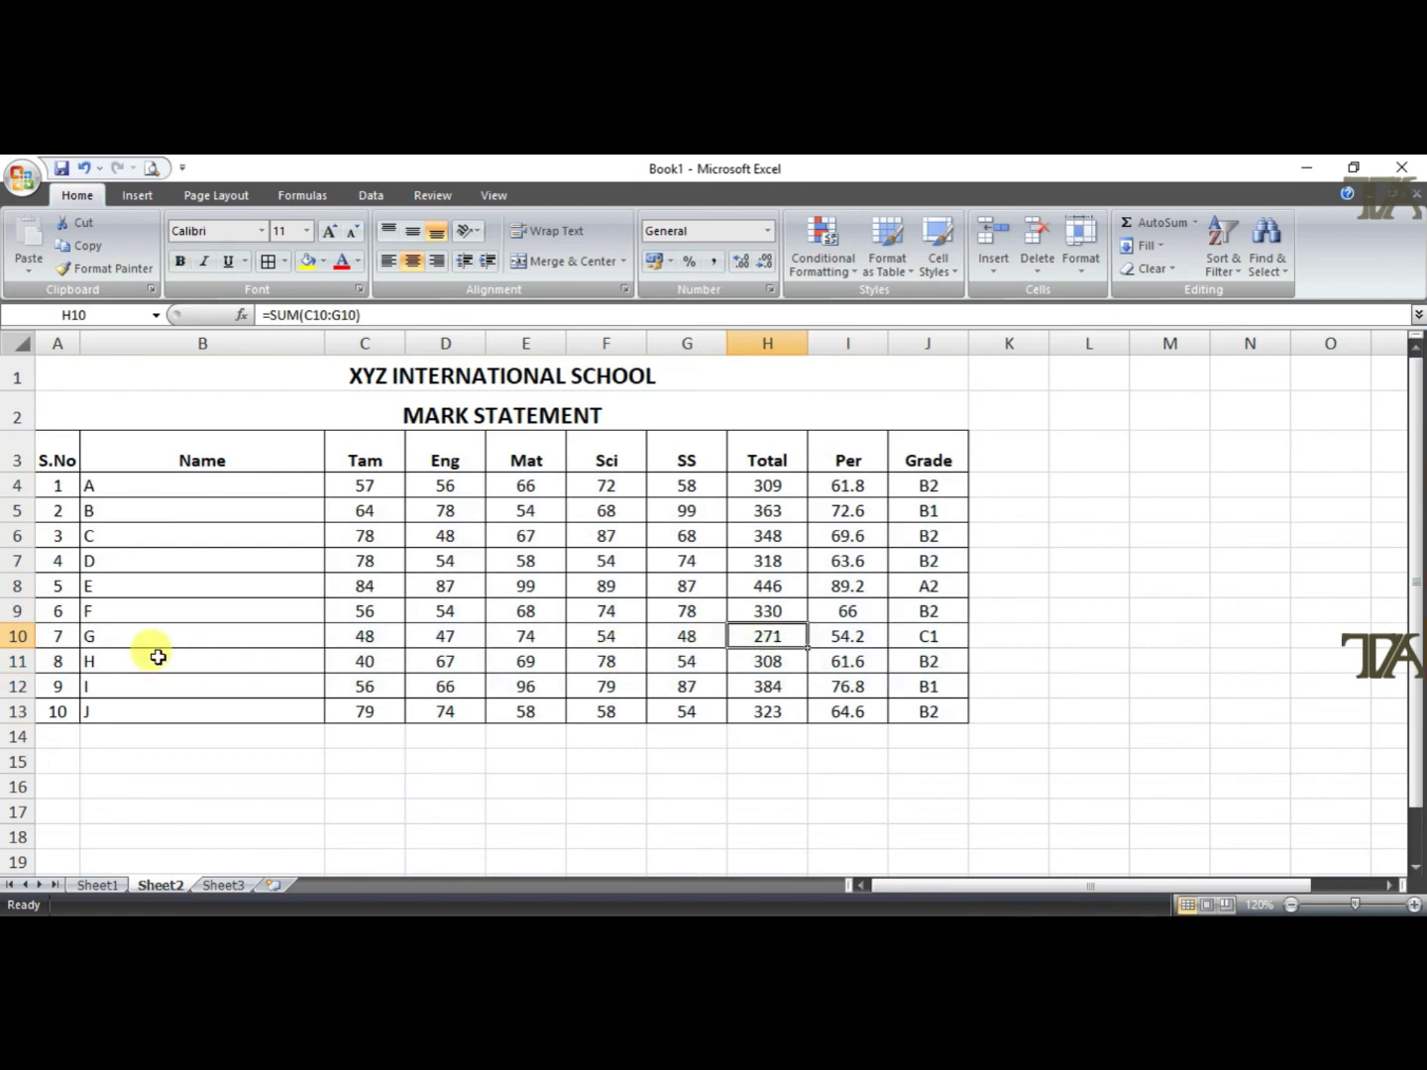